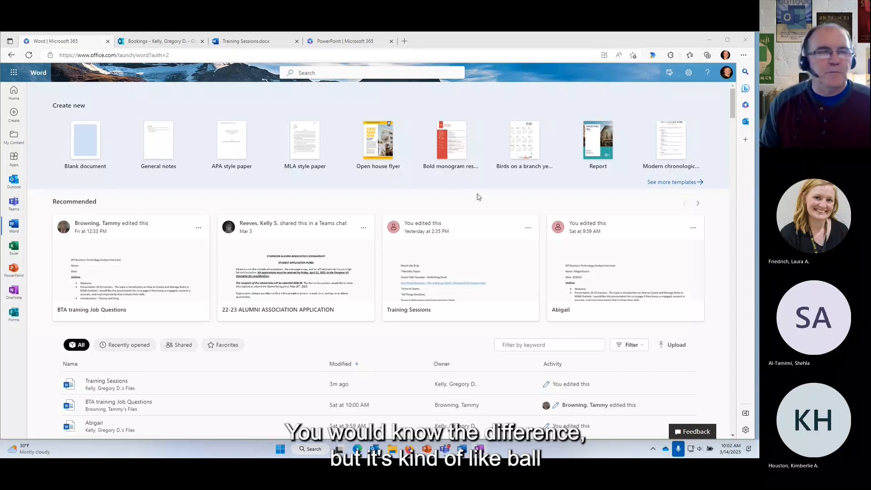
Launch Microsoft Forms in a new tab from the Microsoft 365 app launcher.
click(102, 227)
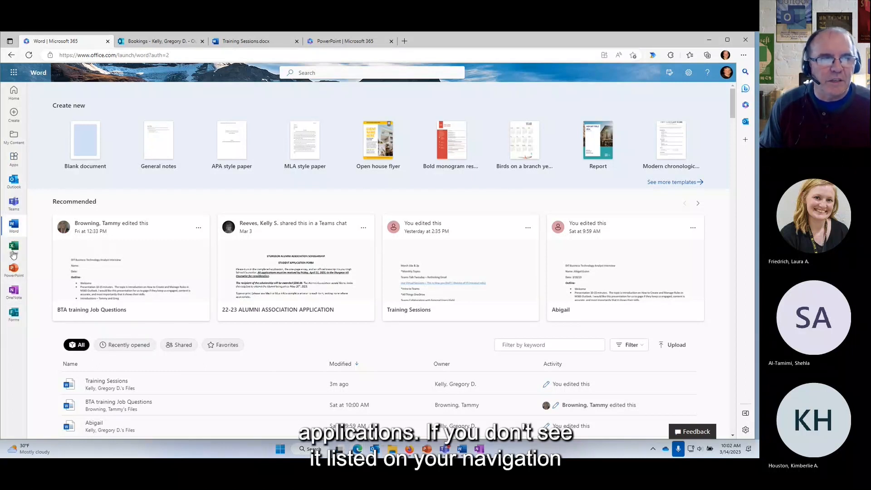
click(13, 75)
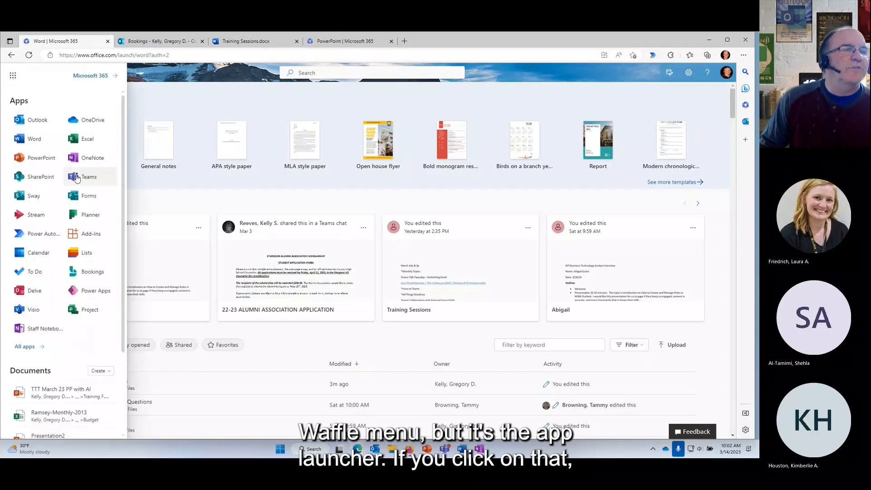
click(80, 197)
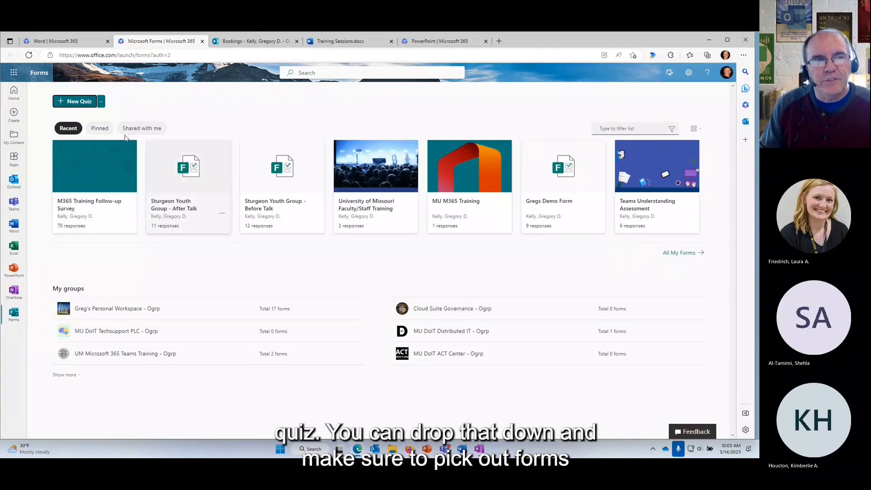
Open the All My Forms page, which lists three 3/13/2023 instant polls with 0 responses.
click(101, 101)
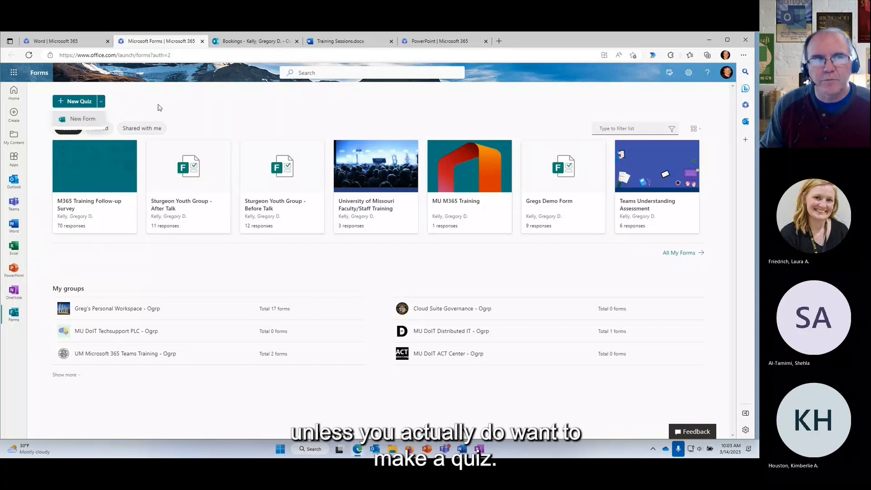
click(183, 105)
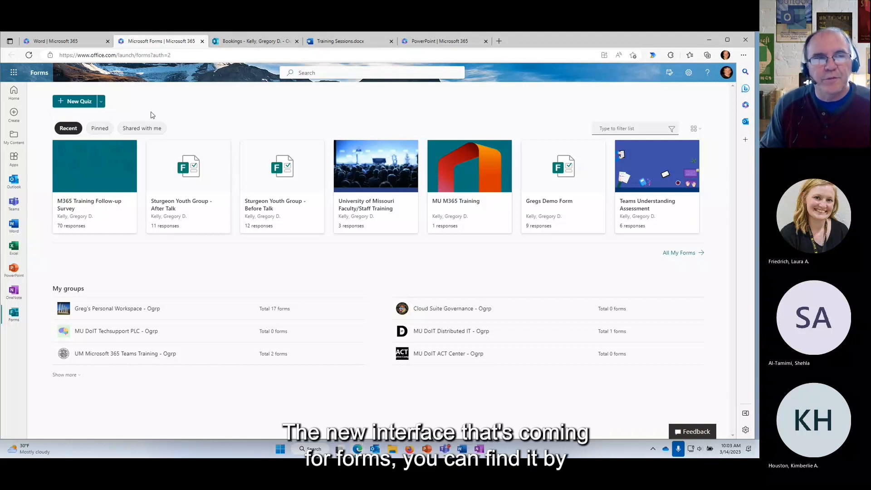
click(670, 257)
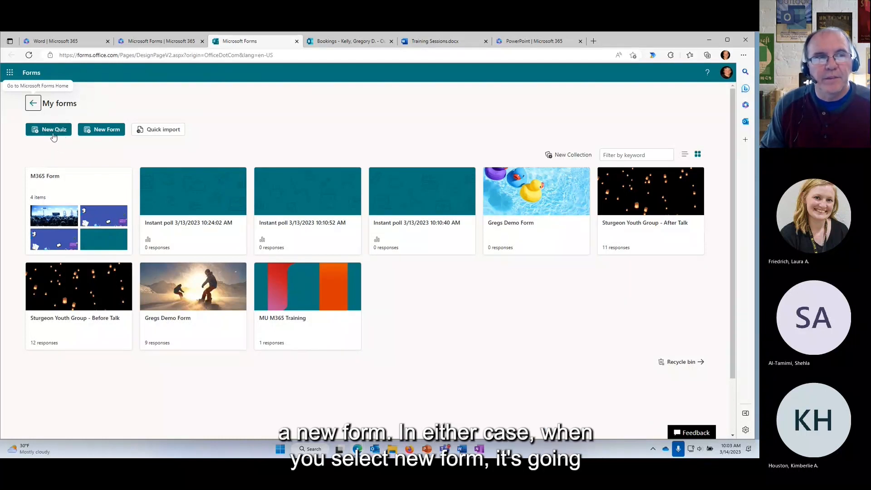
Create a new blank form and title it 'Todays Demo Form 3-15-23'.
click(105, 131)
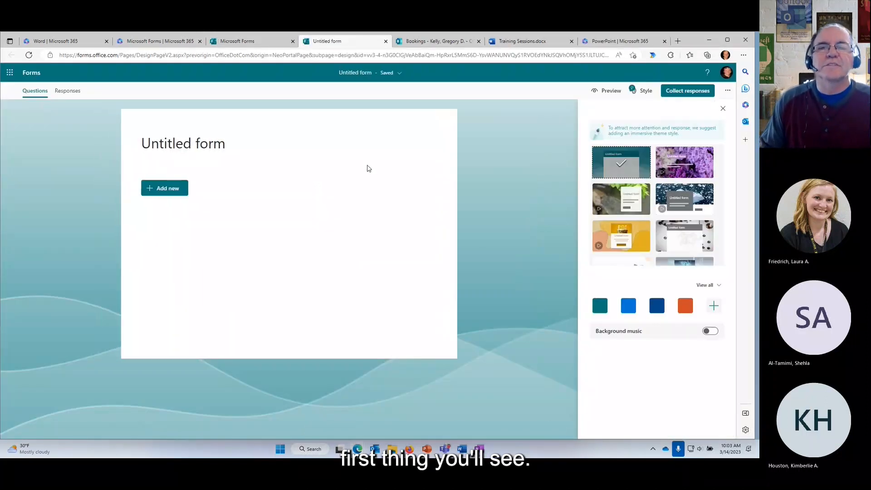
click(190, 142)
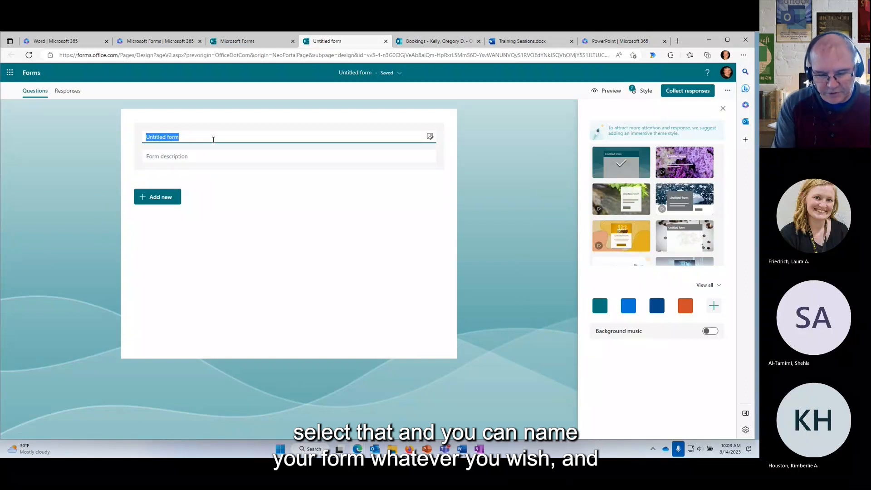
text(Todays)
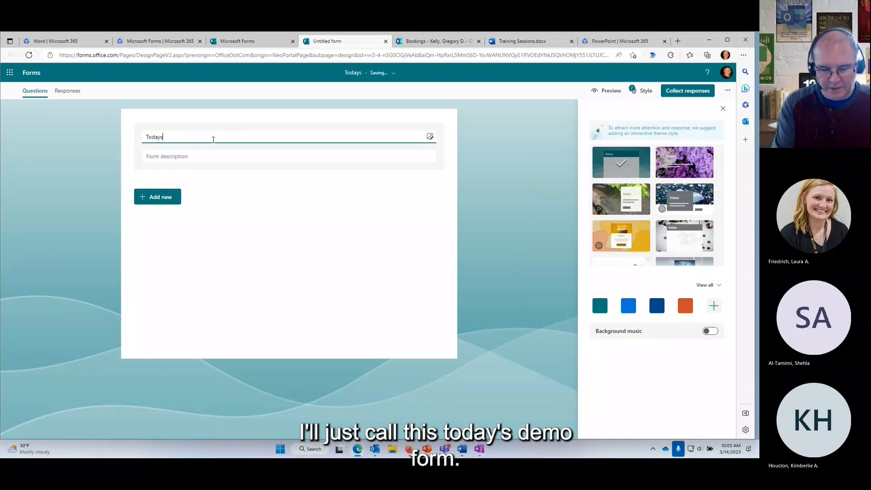
text( Demo Form)
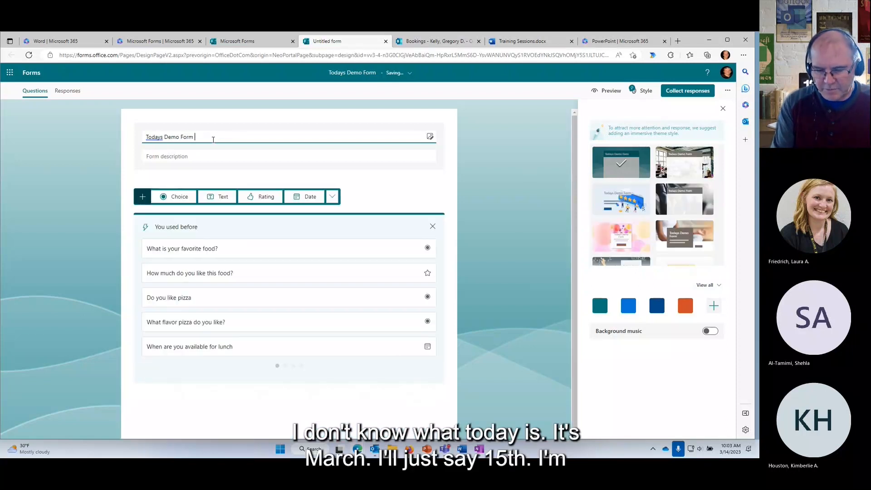
text( 3-15)
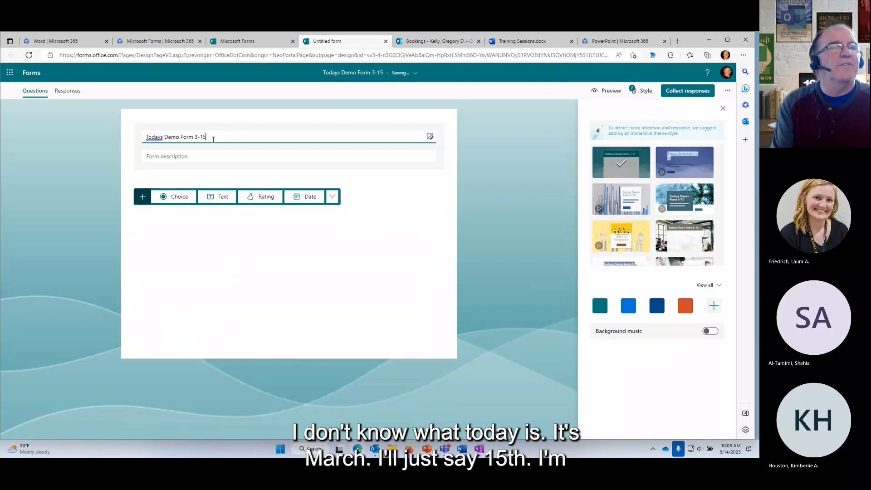
text(-23)
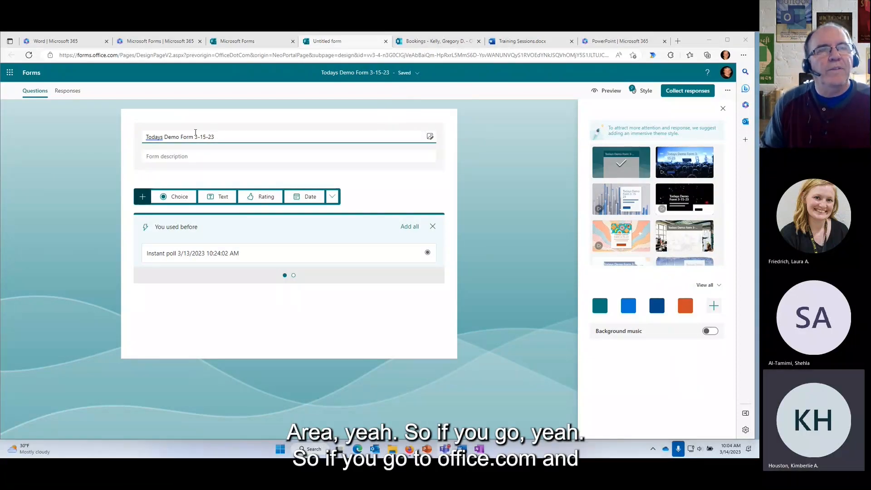
Go to Microsoft 365 Home, where 'Todays Demo Form 3-15-23' appears in Quick access.
click(248, 45)
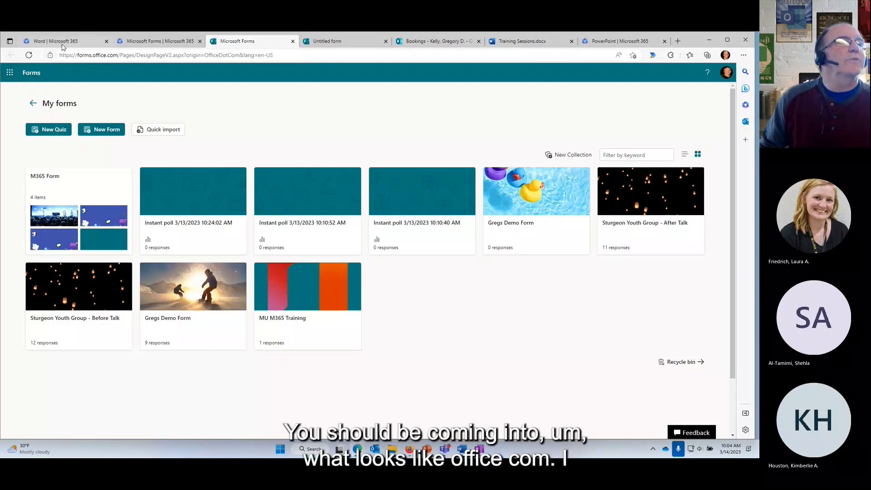
click(9, 73)
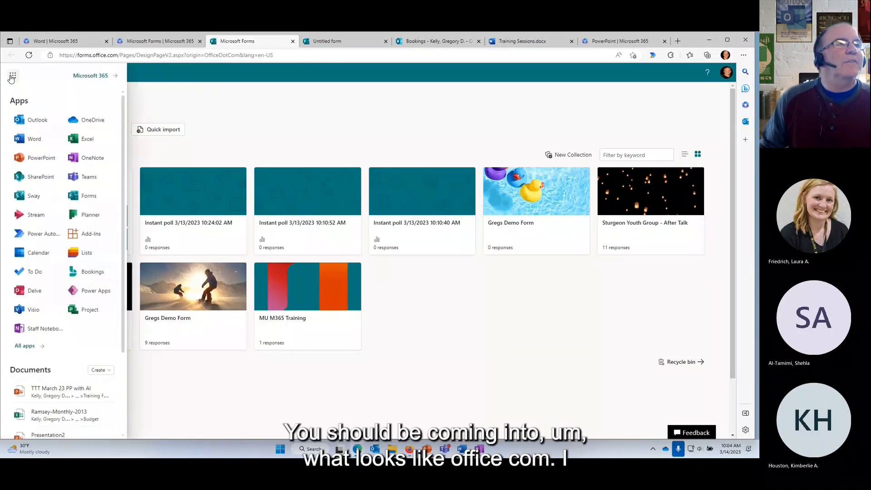
click(88, 76)
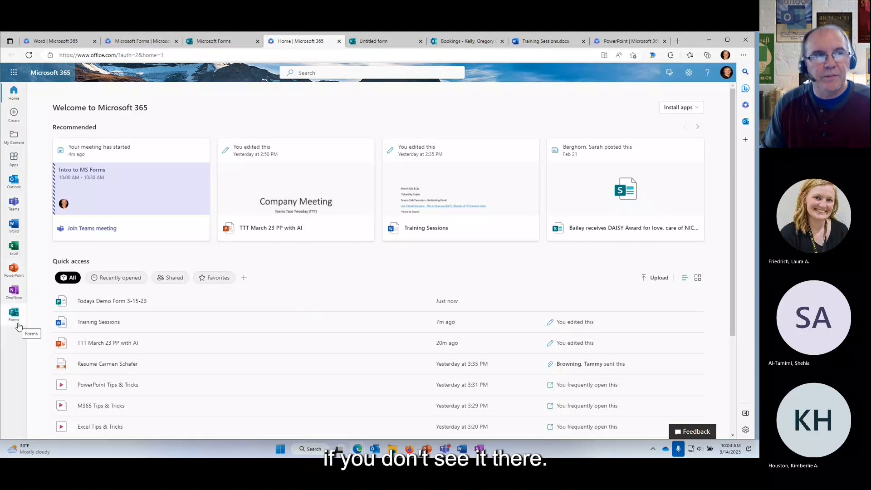
Relaunch Forms and open All My Forms, now listing Todays Demo Form 3-15-23.
click(14, 78)
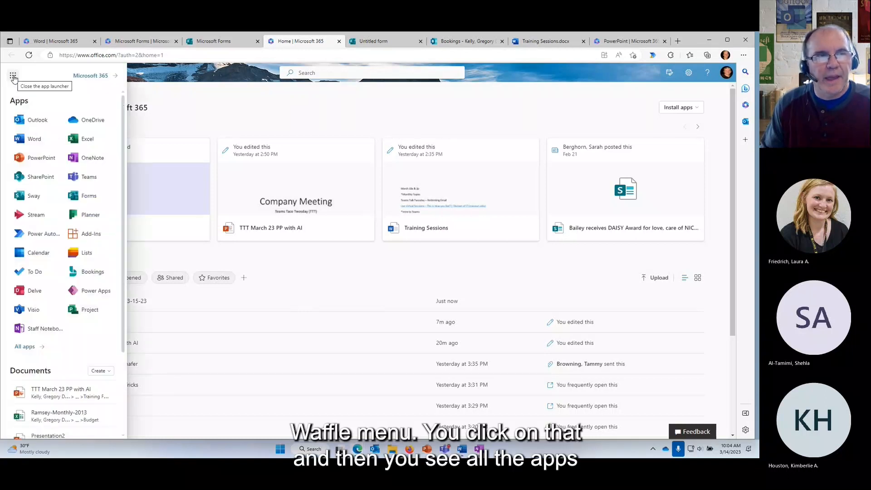
click(88, 201)
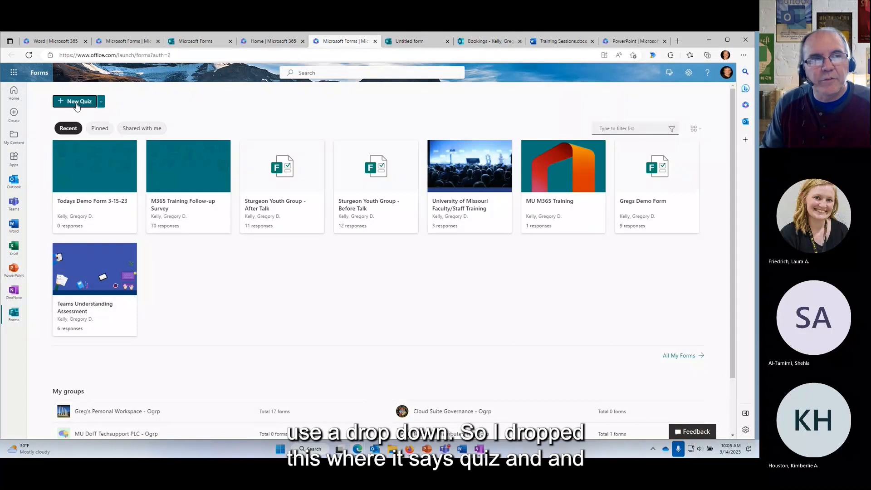
click(101, 104)
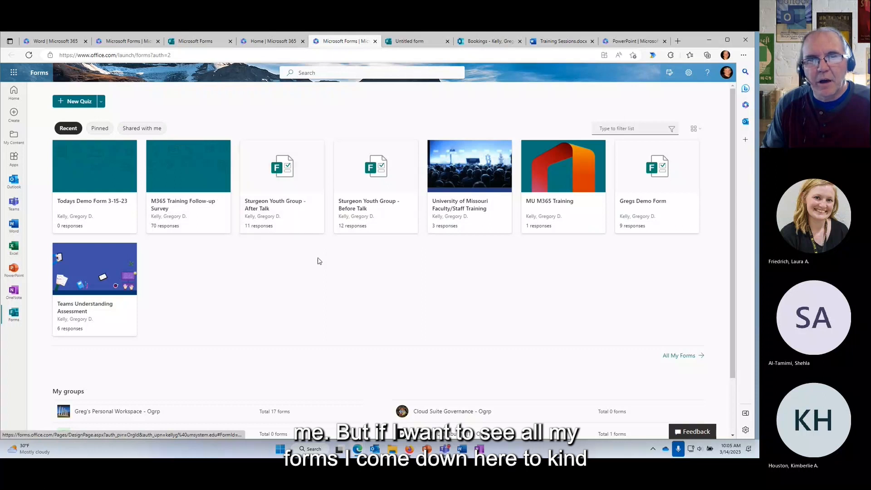
click(672, 358)
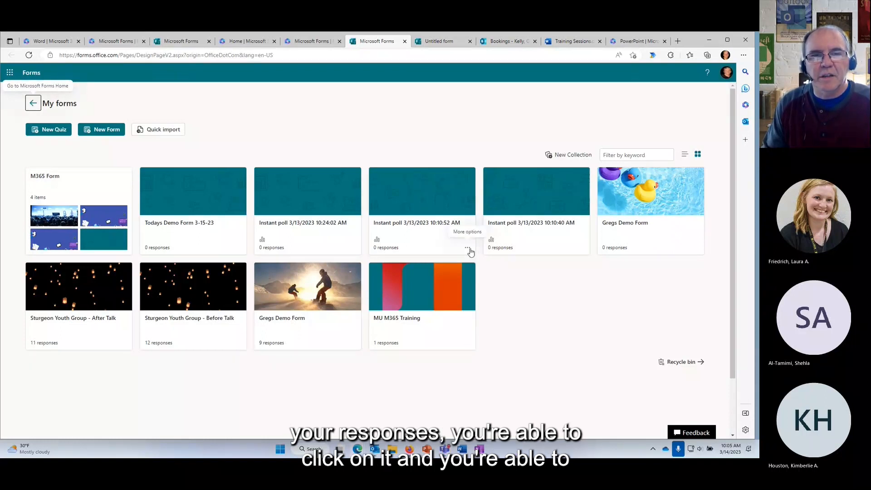
Check an instant poll's actions menu, then return to editing Todays Demo Form 3-15-23.
click(467, 248)
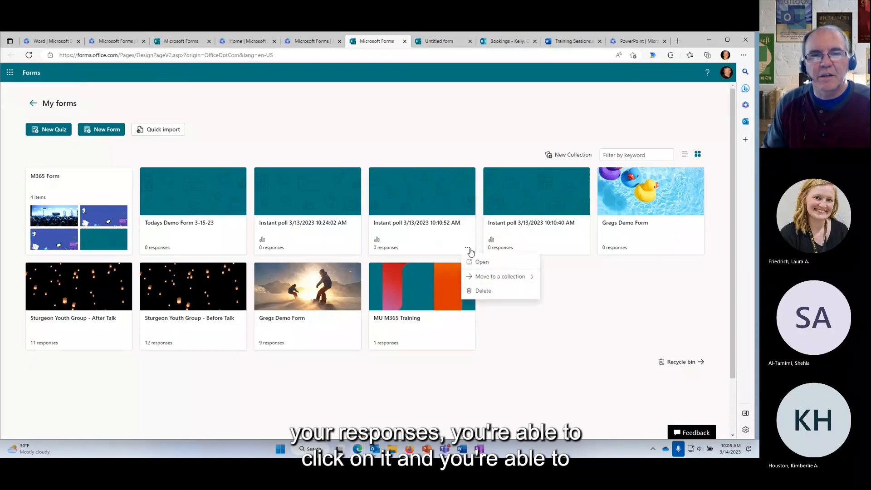
click(541, 333)
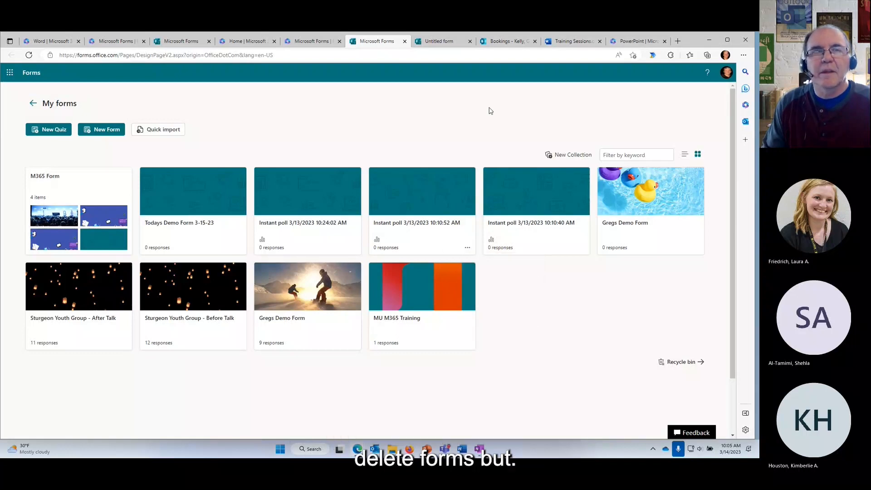
click(445, 41)
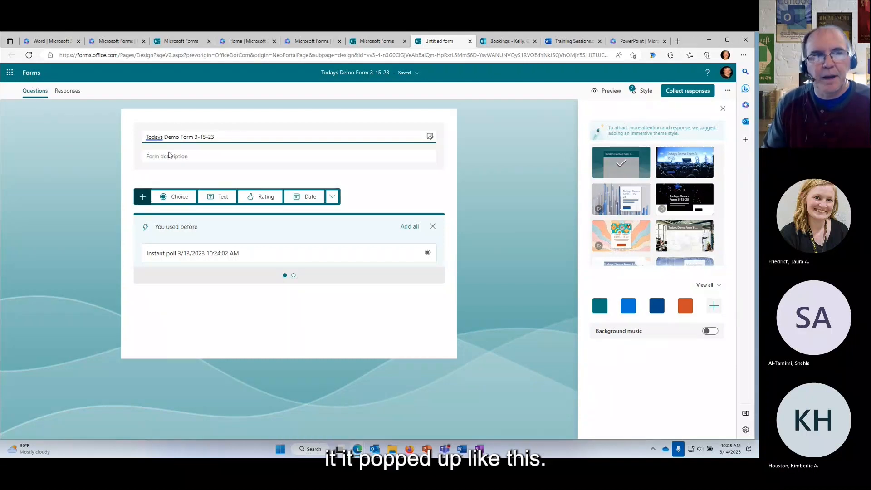
Add the description 'From description' and start inserting an image beside the form title.
click(196, 156)
text(F)
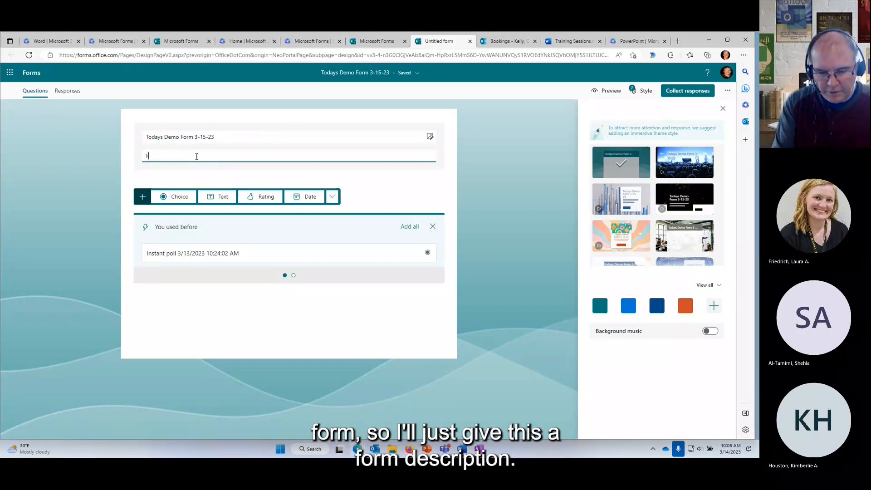
text(rom description)
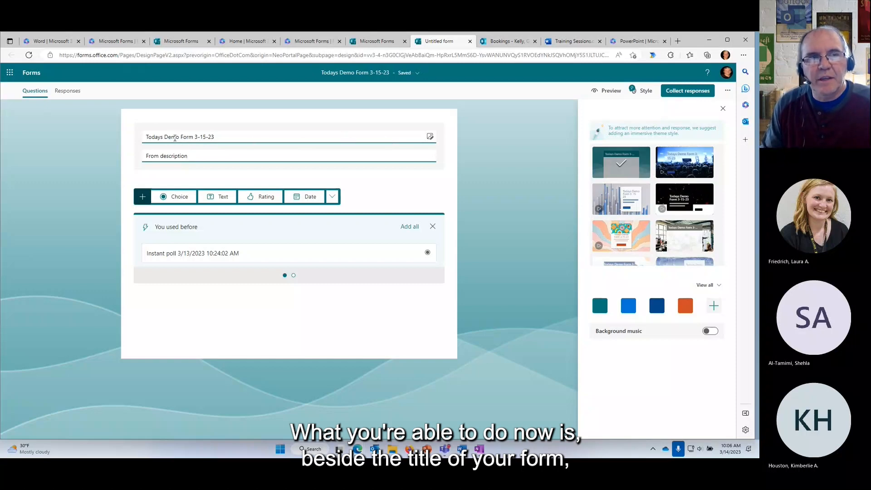
click(430, 136)
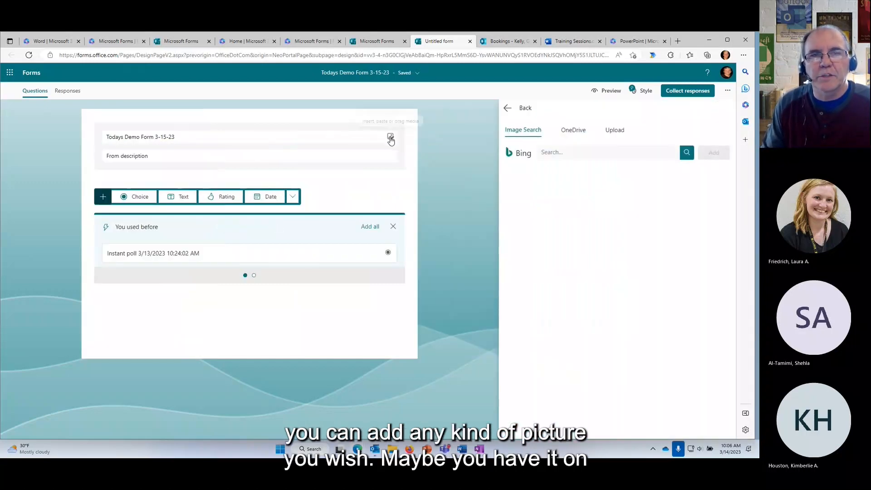
Search Bing images for 'Demo' and insert the conference hall photo as the header image.
click(576, 132)
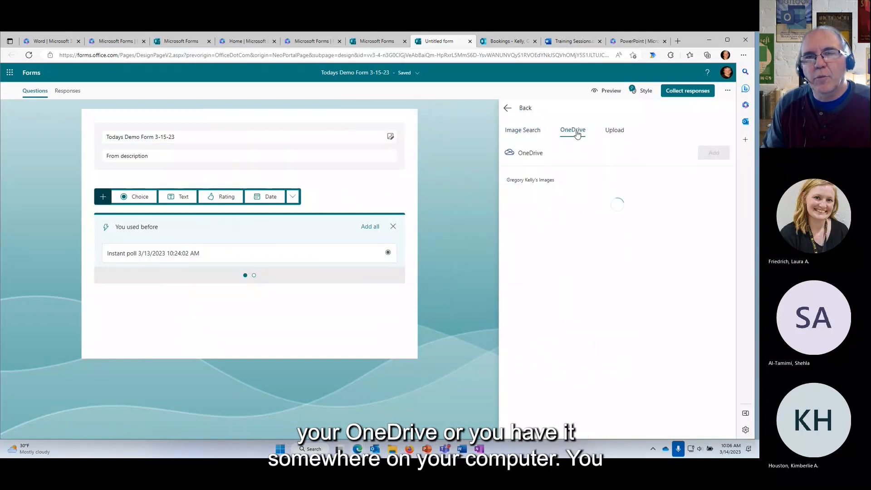
click(612, 134)
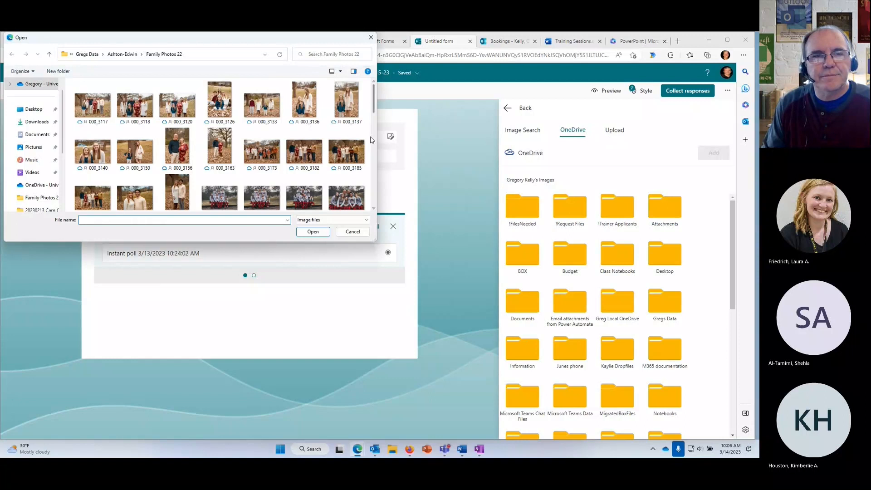
click(352, 231)
click(520, 132)
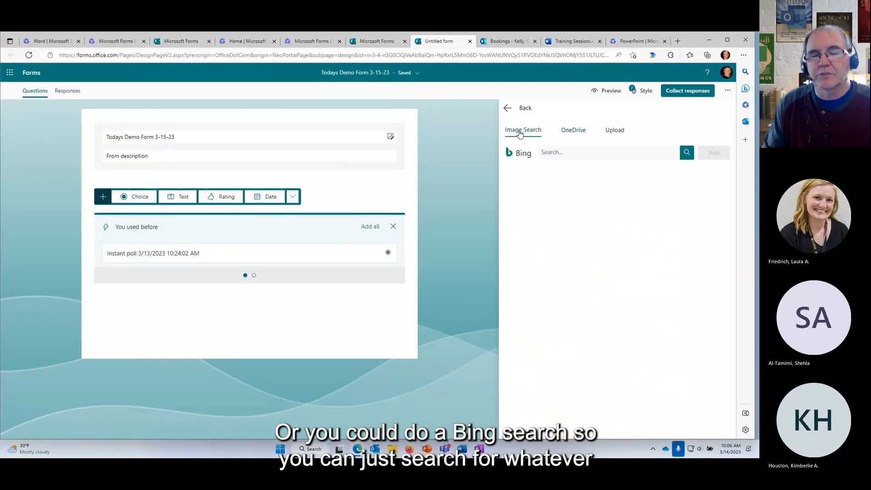
click(566, 153)
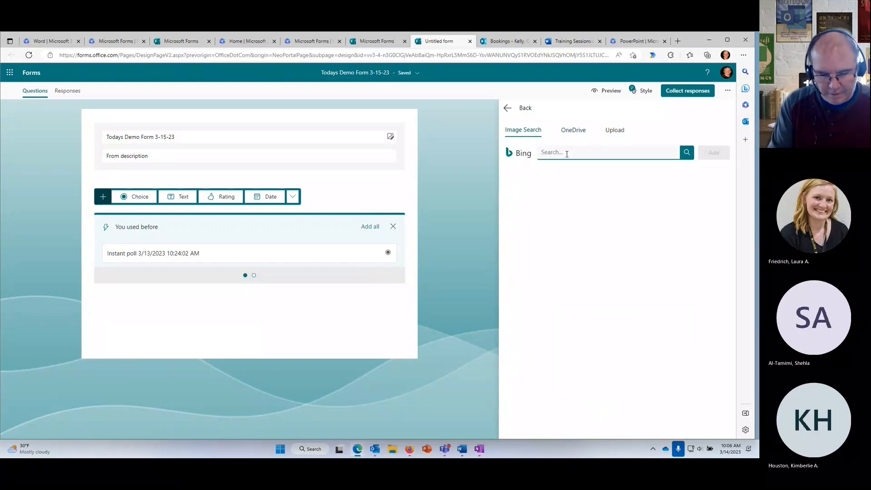
text(Demo)
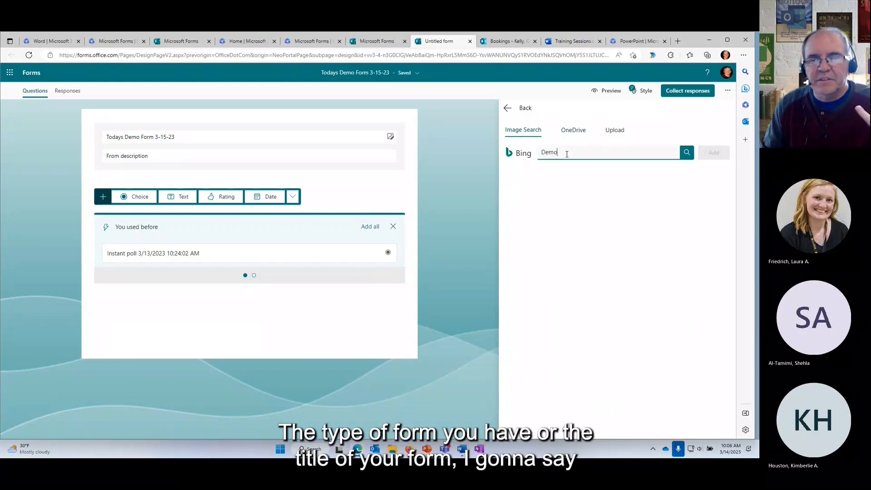
click(687, 153)
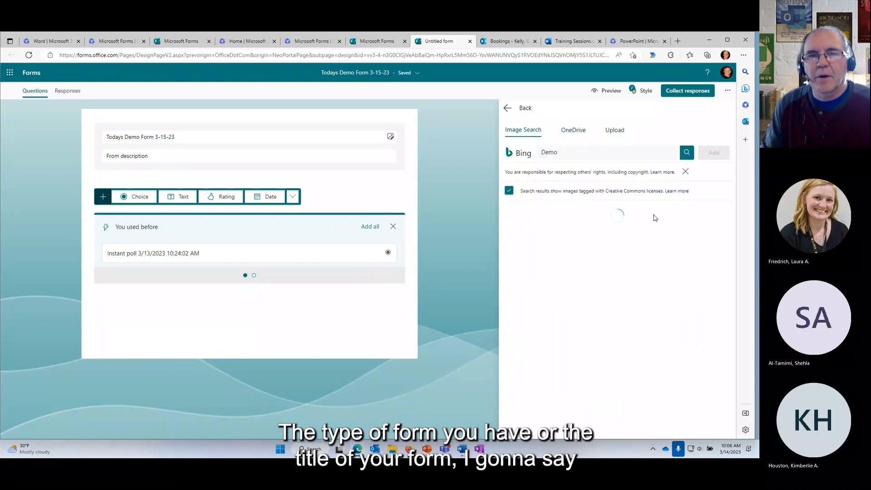
scroll(624, 278, down, 10)
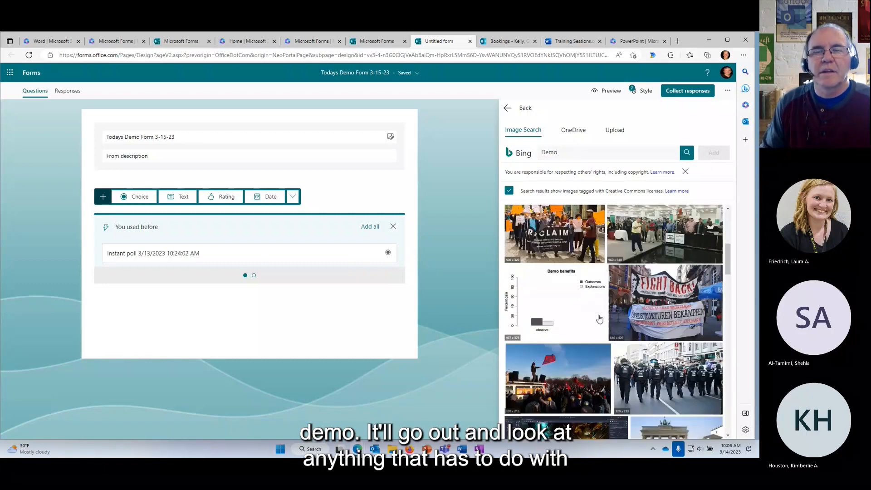
scroll(574, 330, down, 4)
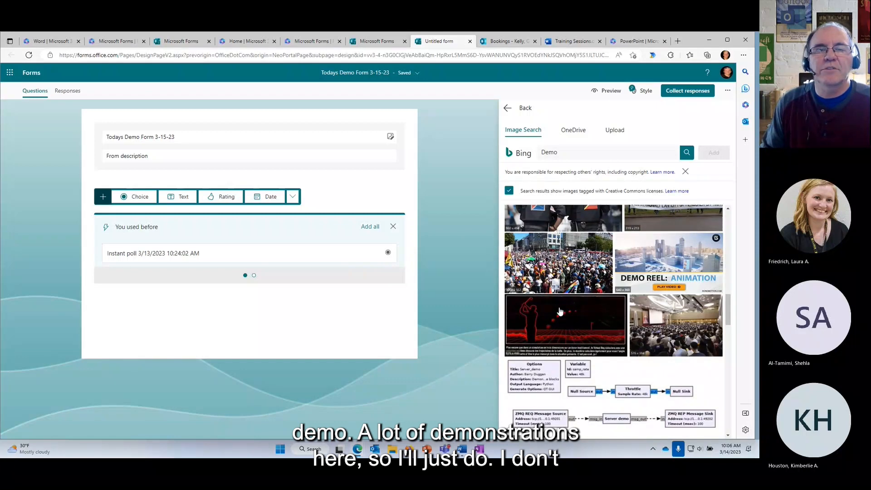
click(675, 328)
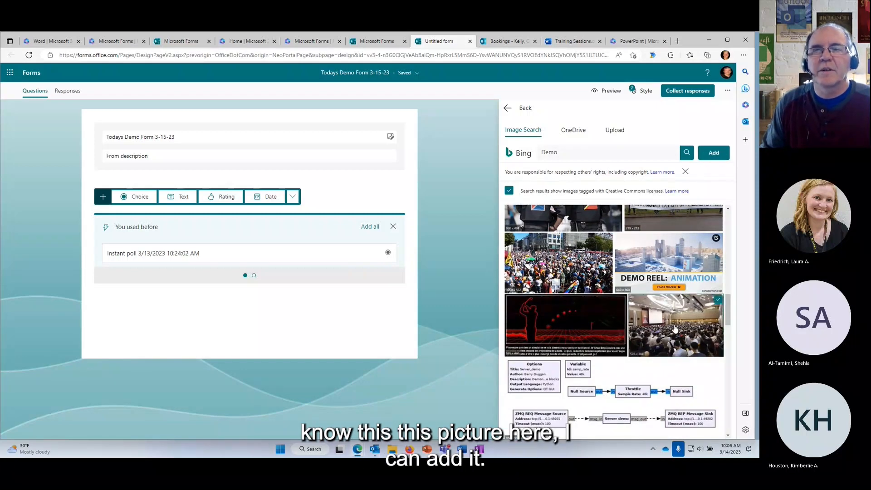
click(713, 153)
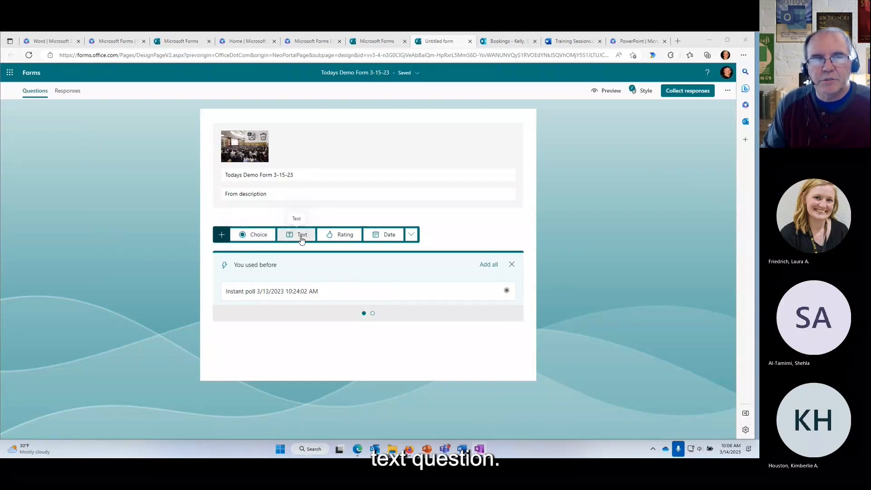
click(345, 241)
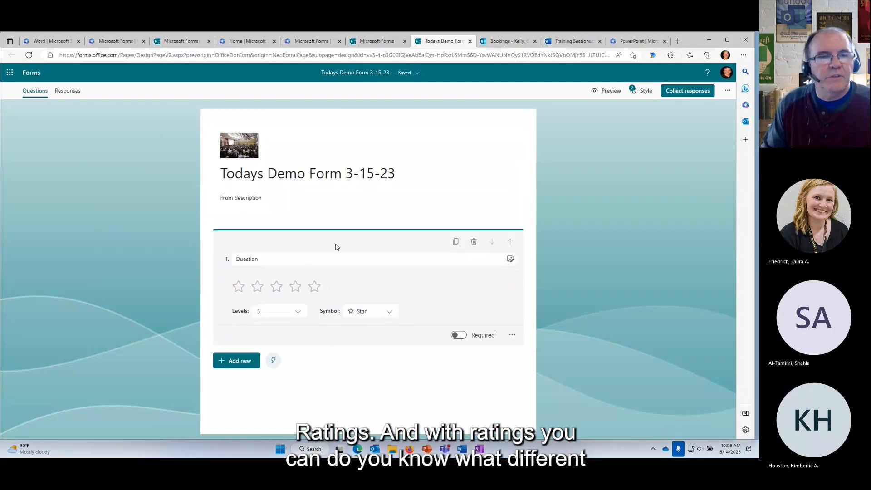
click(298, 314)
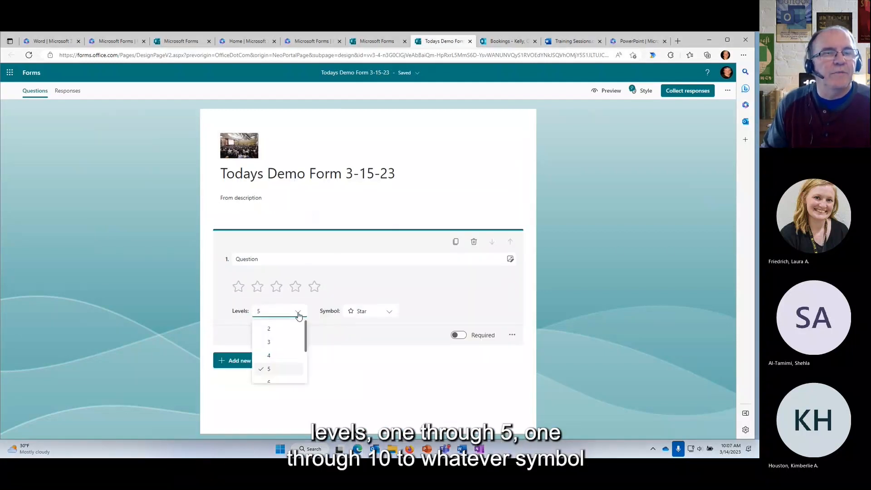
click(298, 314)
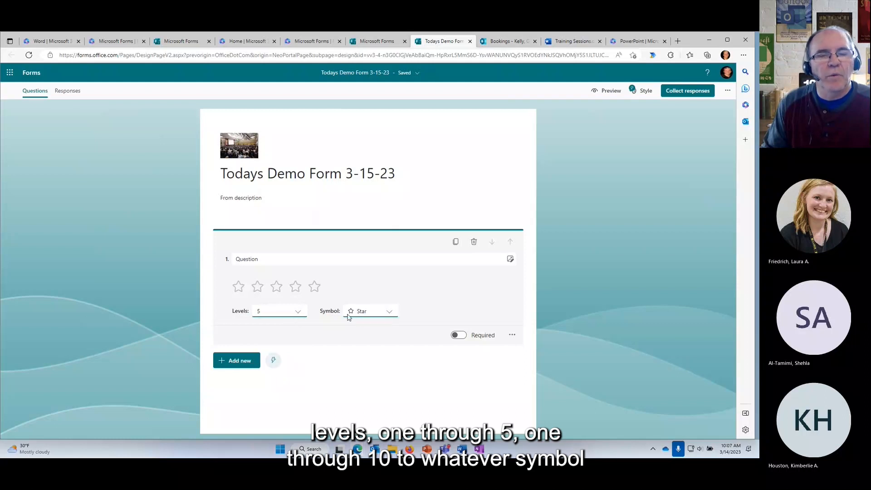
click(389, 314)
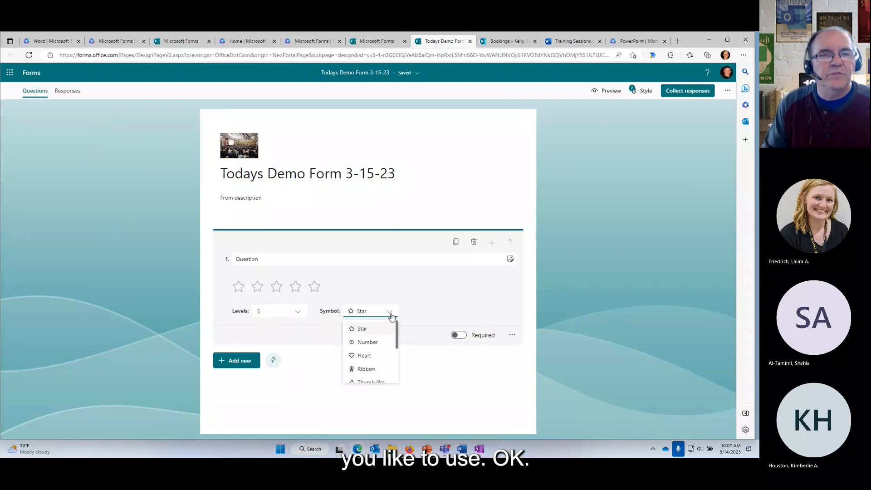
click(389, 314)
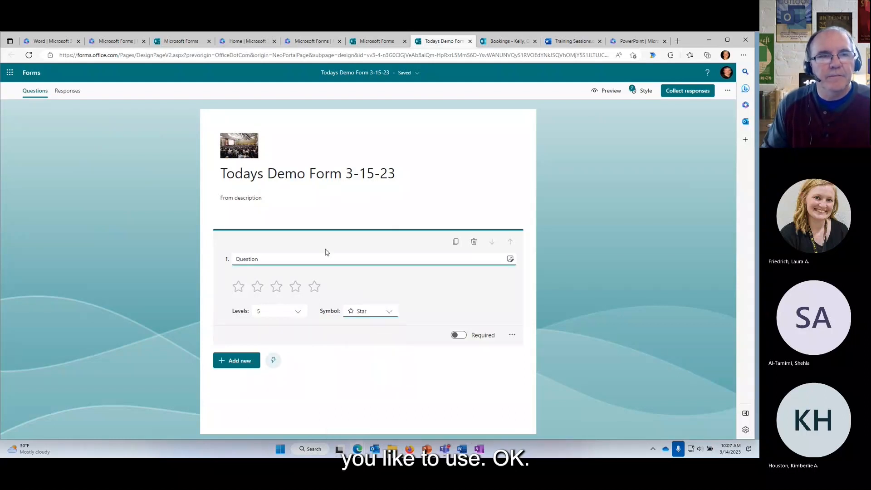
click(474, 241)
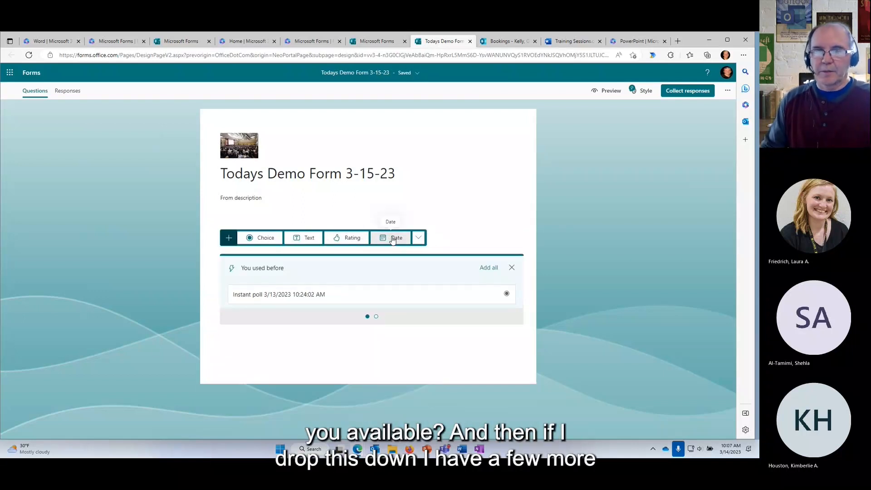
Add a Likert question with Options 1–5 and Statements 1–2 from the extra question types.
click(419, 239)
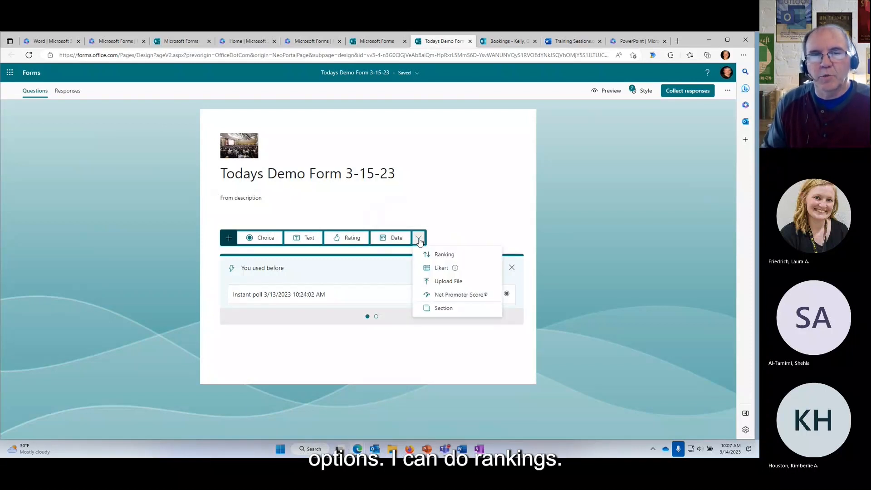
click(438, 269)
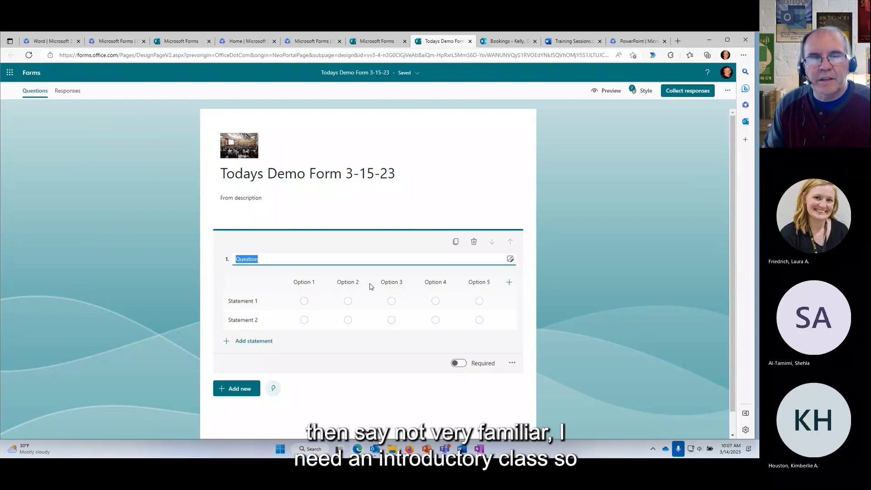
Delete the Likert question, leaving only the header image, title and description.
click(474, 241)
click(423, 240)
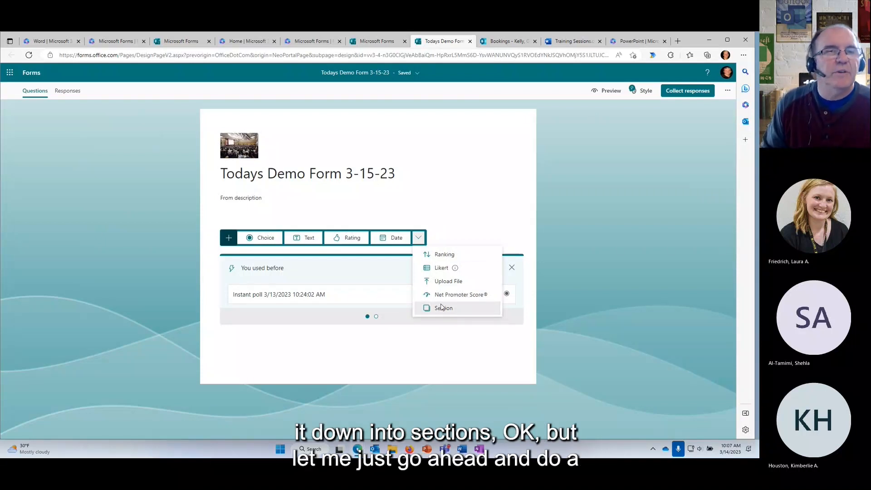
click(463, 204)
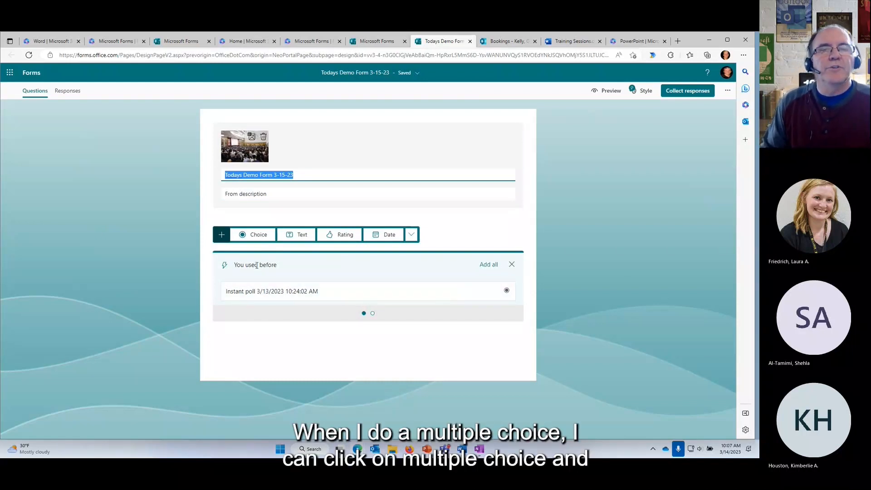
Add a Choice question titled 'What is your favorite color'.
click(512, 264)
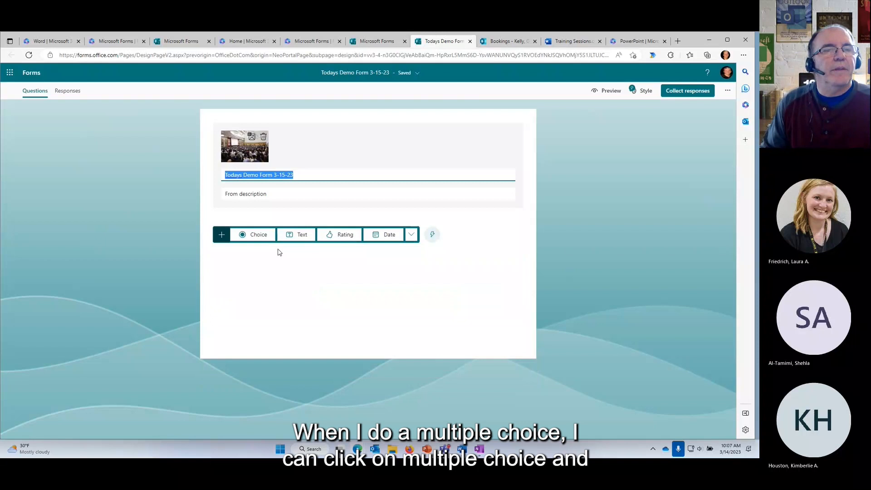
click(258, 234)
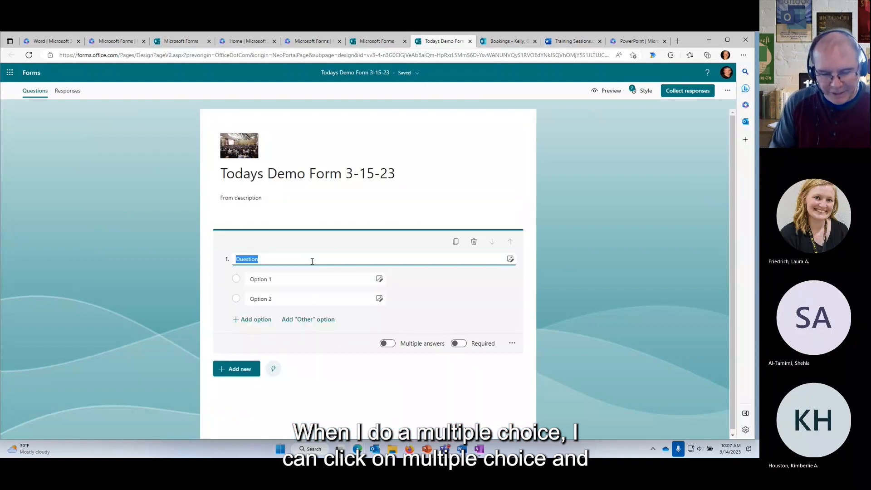
text(What)
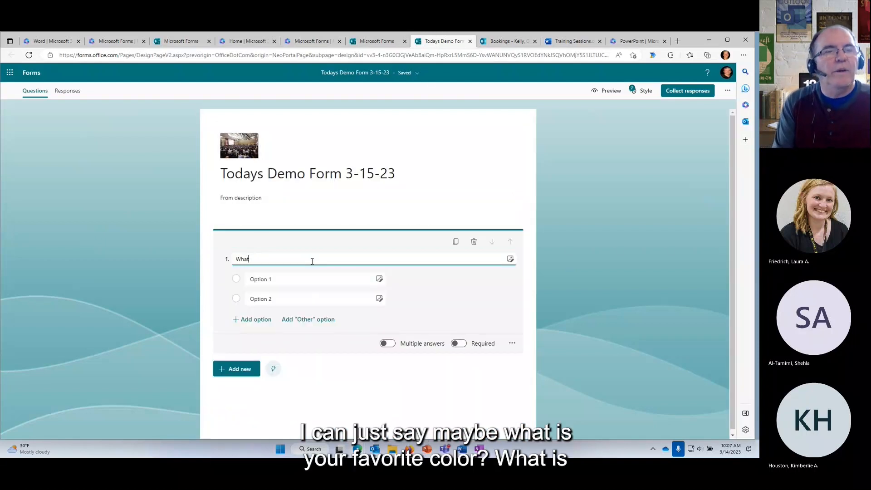
text( is y)
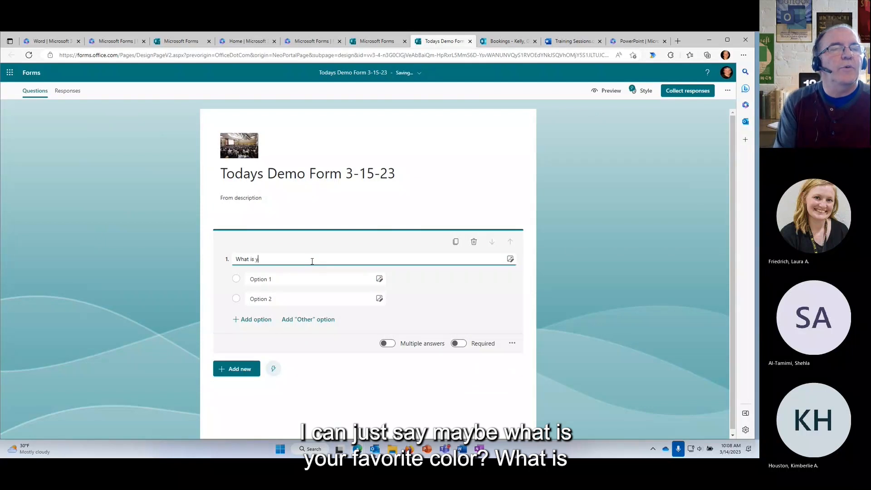
text(our favori)
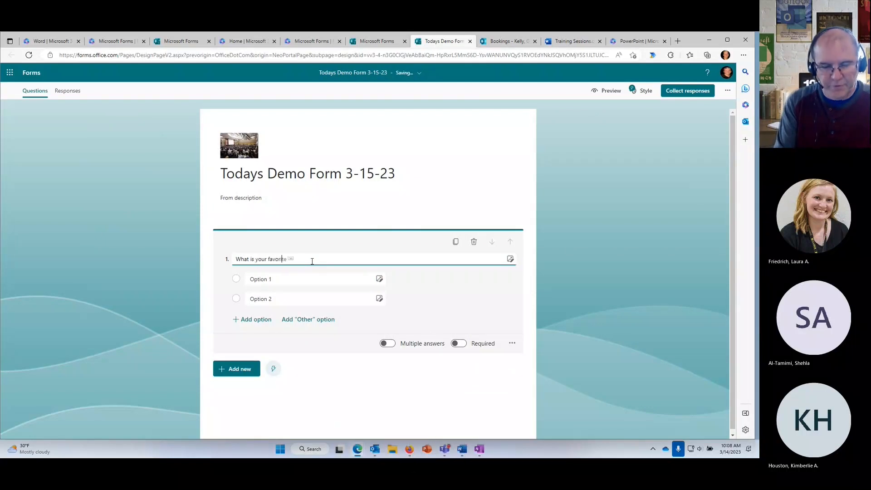
text(te)
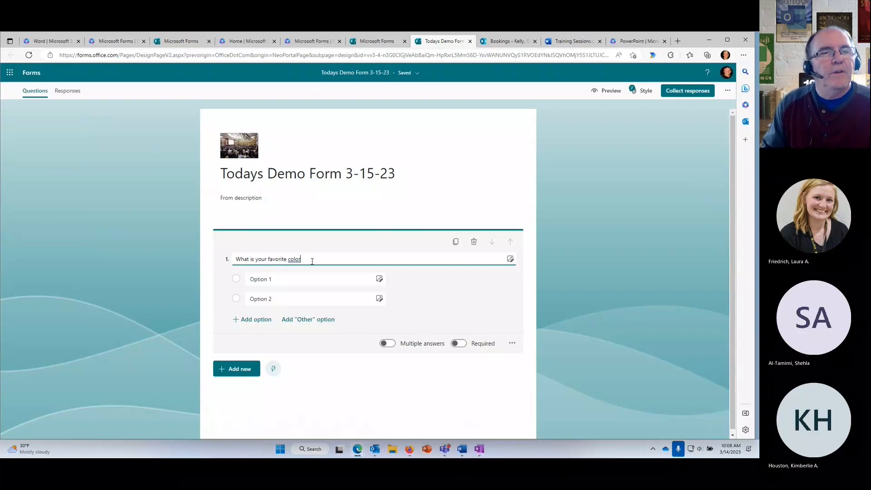
Give the question the answer options Red, Blue, Purple and Yellow.
click(288, 280)
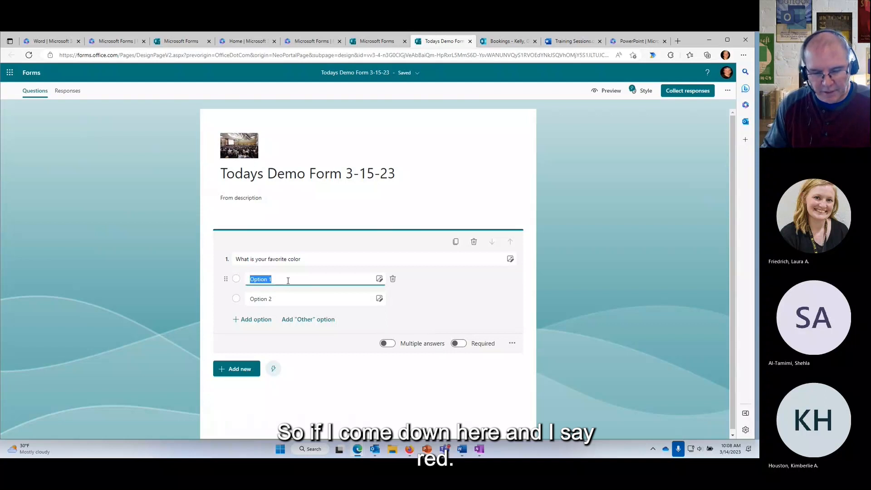
text(Red)
click(295, 300)
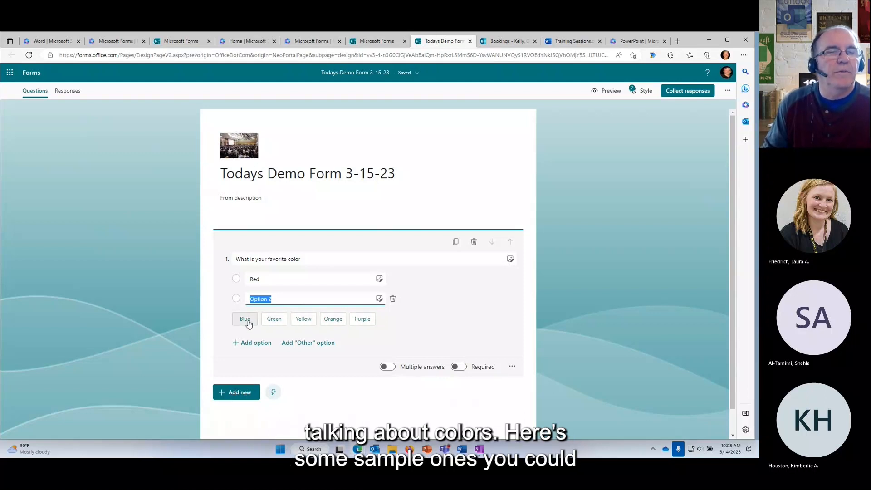
click(248, 322)
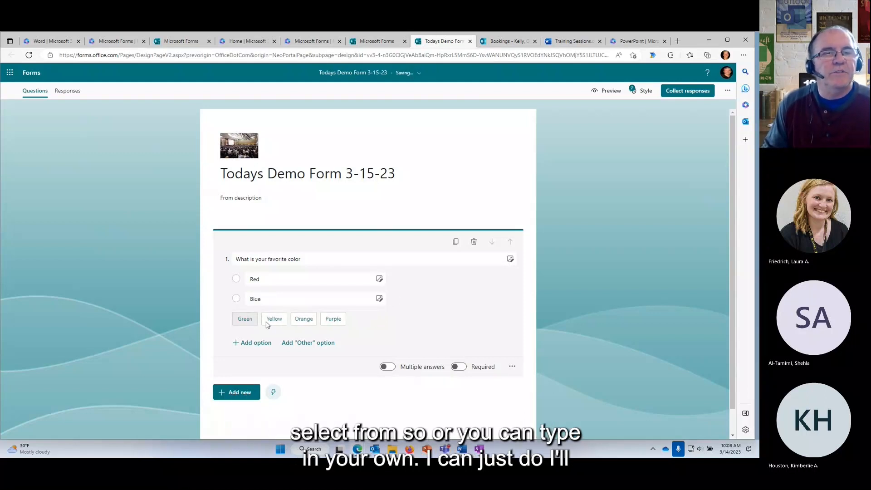
click(332, 320)
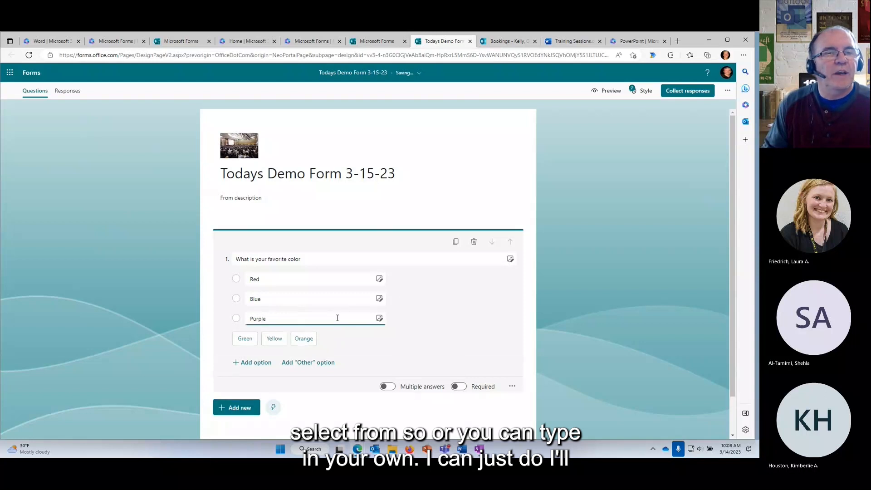
click(274, 339)
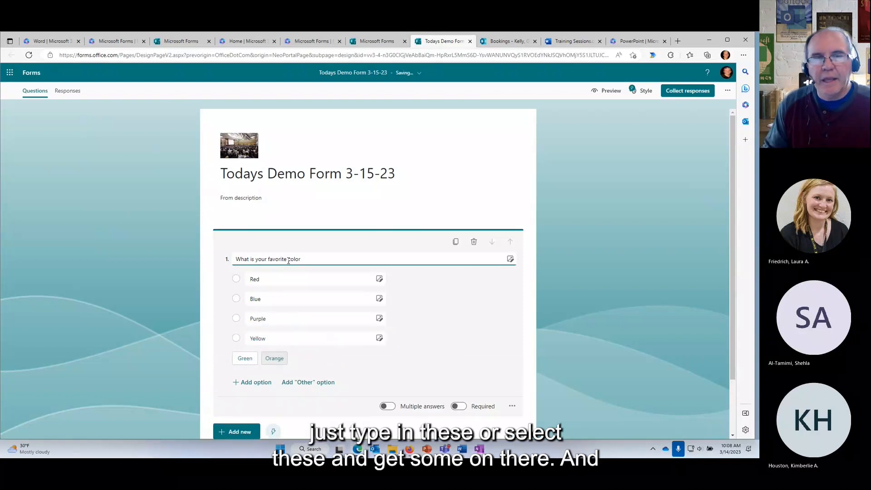
click(510, 260)
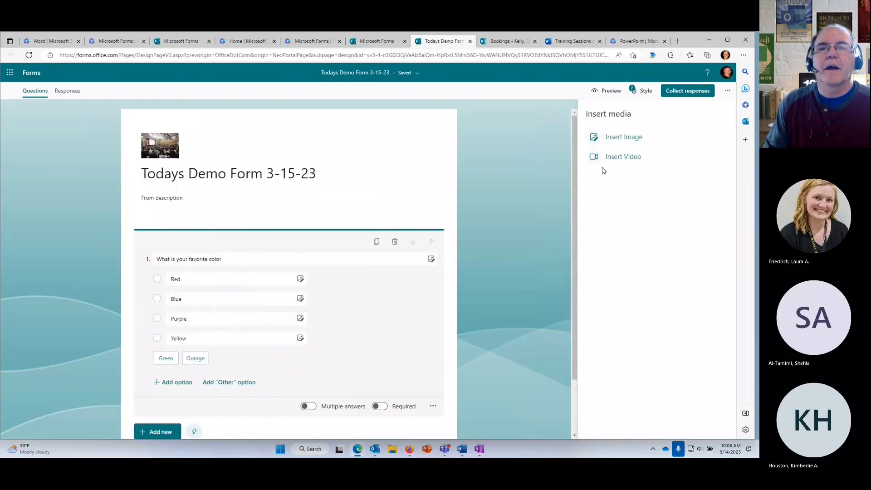
click(624, 138)
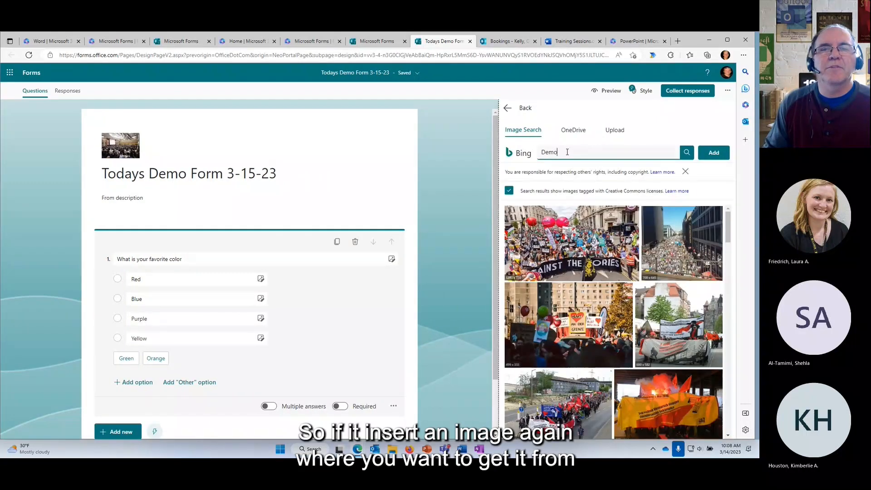
click(492, 153)
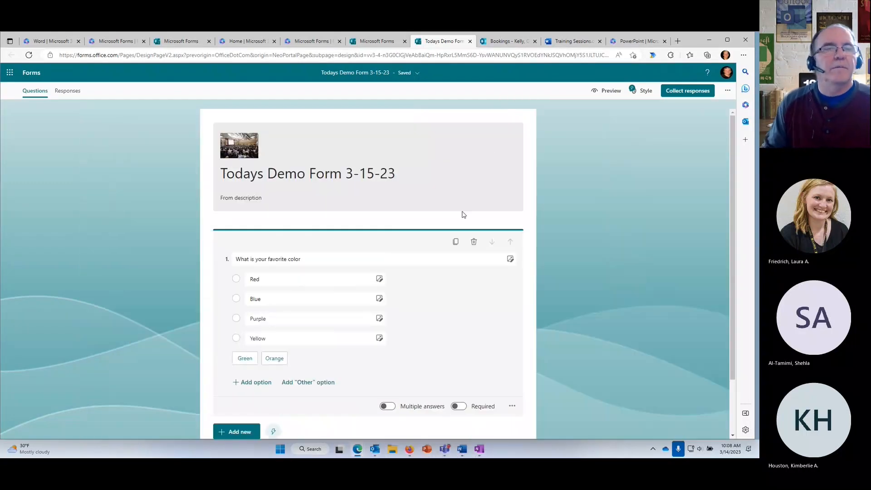
click(510, 260)
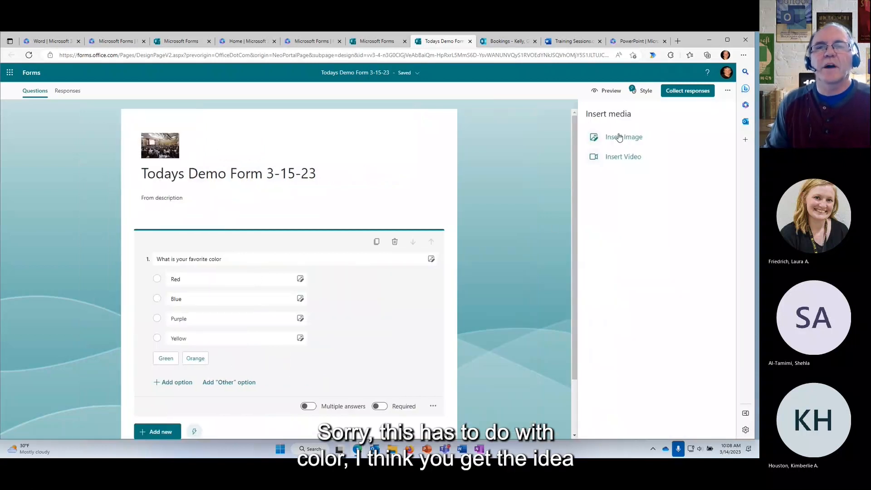
click(484, 192)
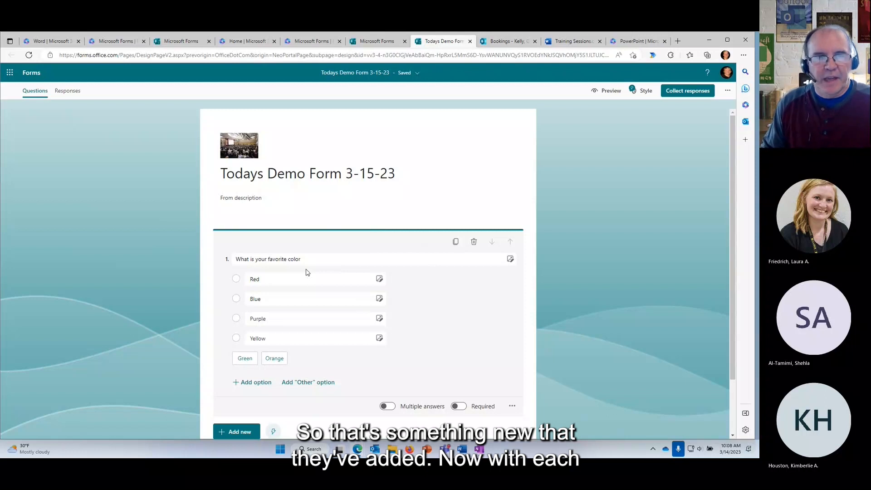
scroll(433, 295, down, 1)
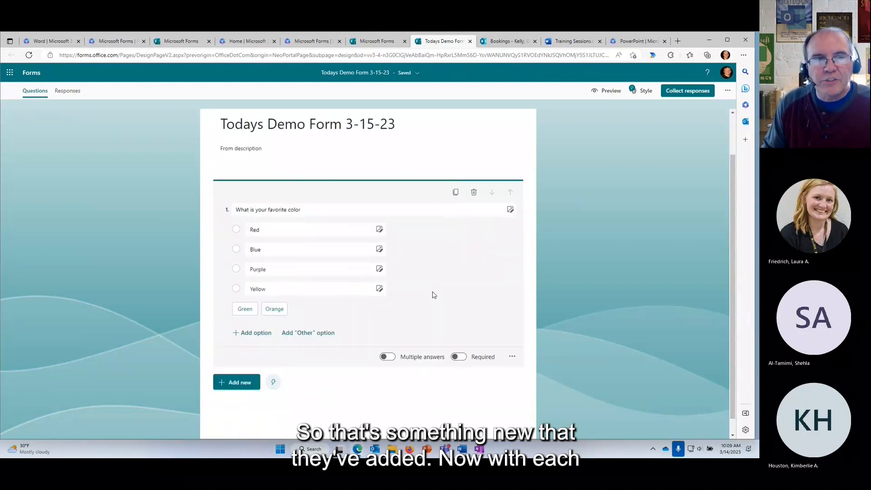
Reword question 1's title to 'What are your favorite colors'.
triple_click(253, 211)
click(277, 229)
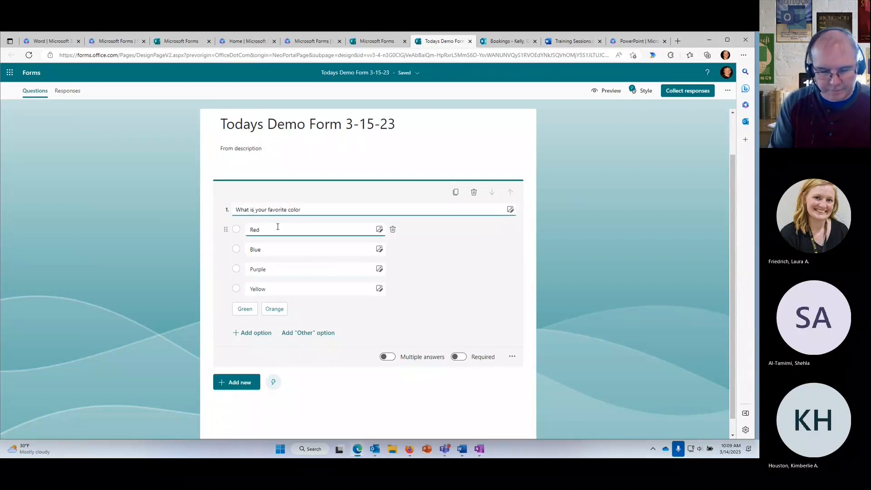
key(BackSpace)
key(BackSpace)
text(are)
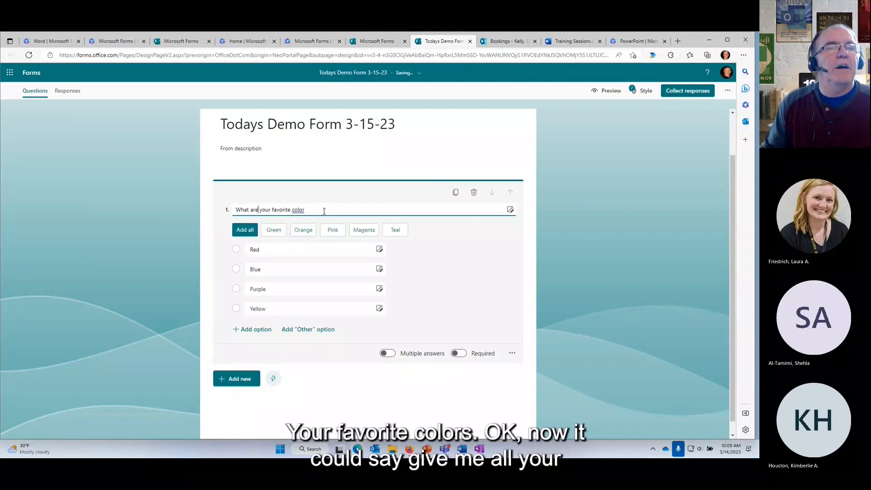
click(322, 210)
text(s)
click(444, 256)
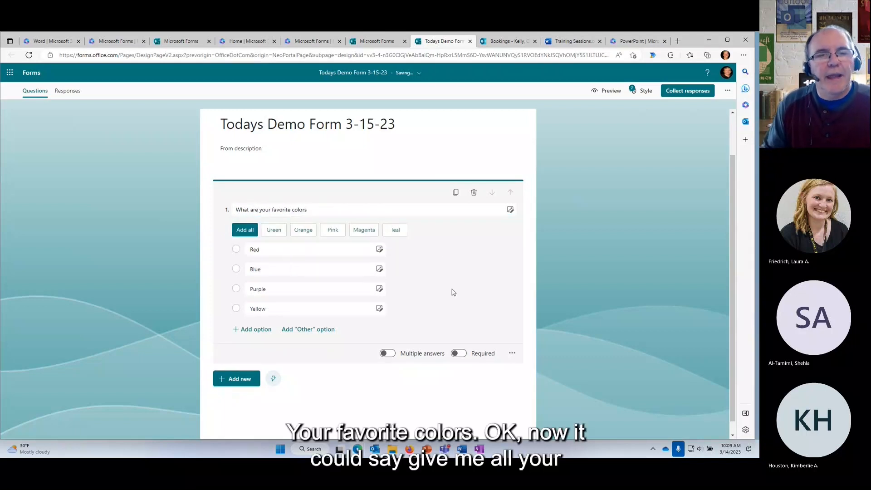
Try Multiple answers, revert to a single answer, and make question 1 required.
click(388, 353)
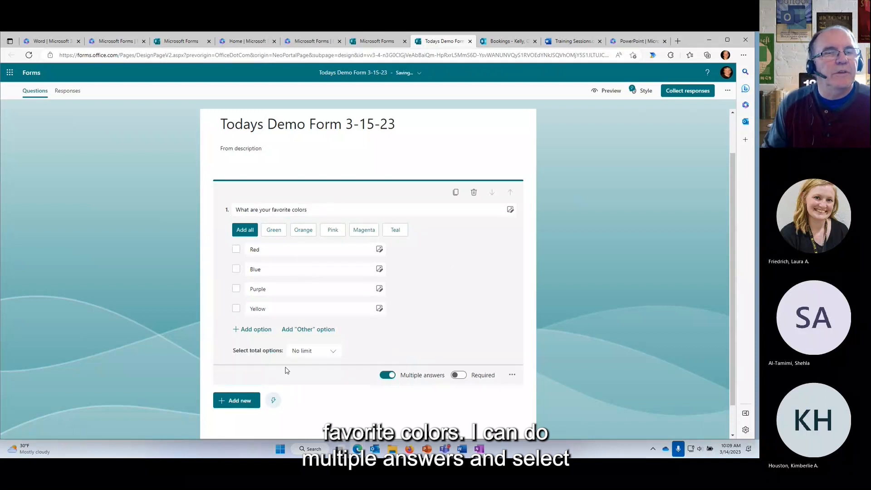
click(331, 352)
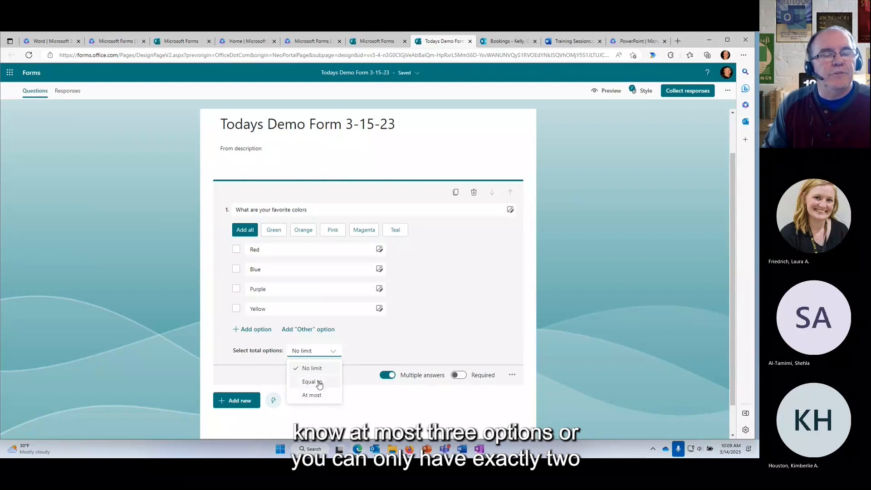
click(442, 347)
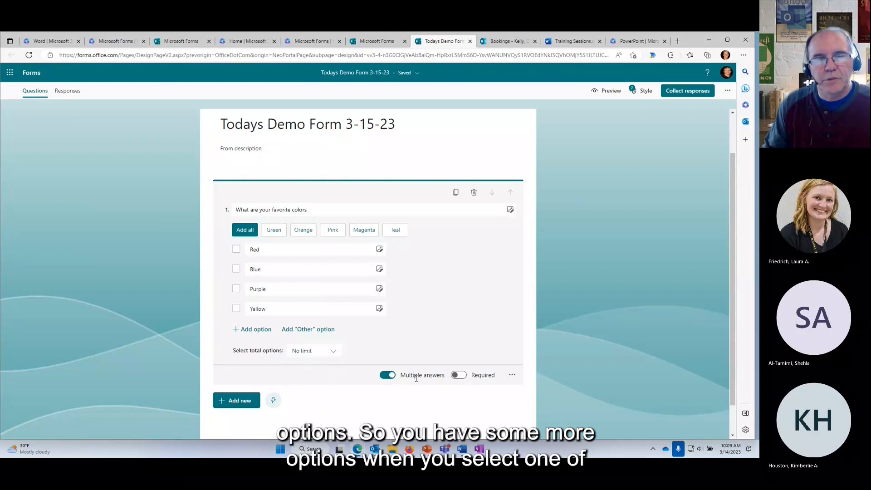
click(385, 375)
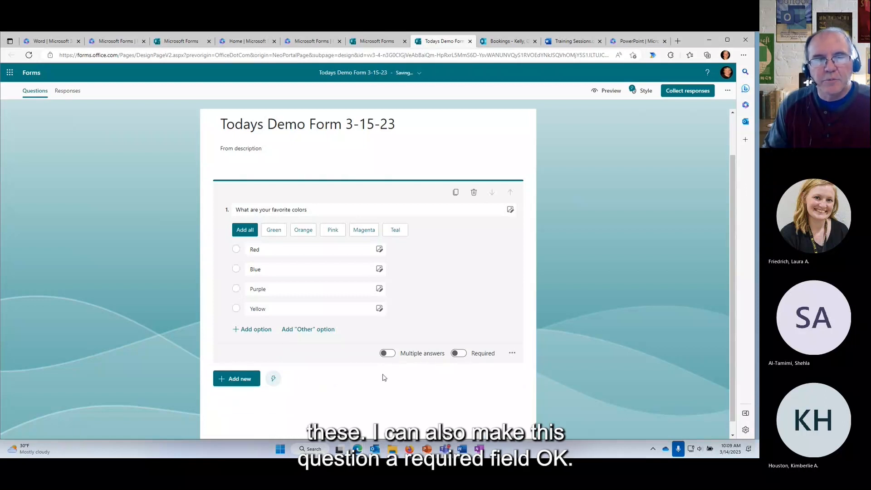
click(459, 353)
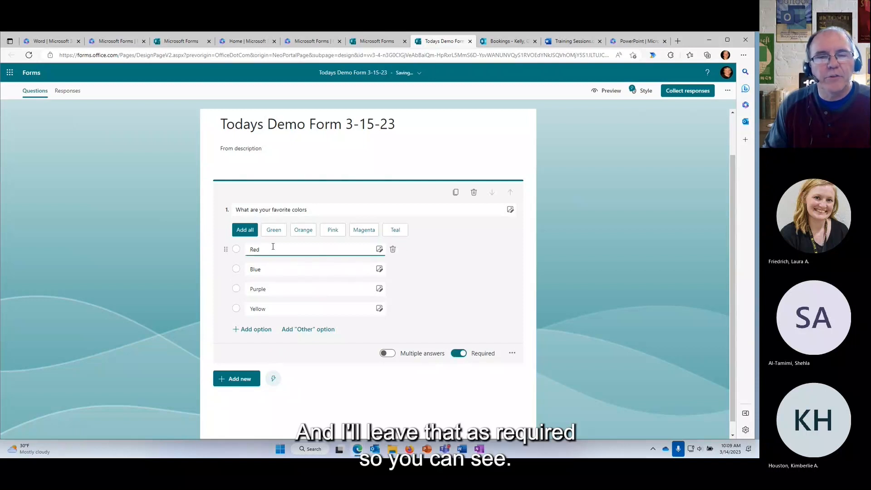
click(512, 355)
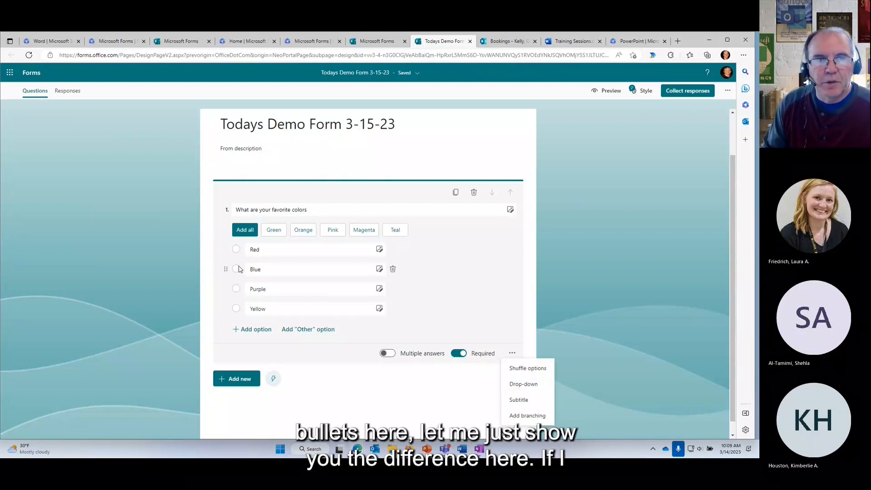
click(612, 270)
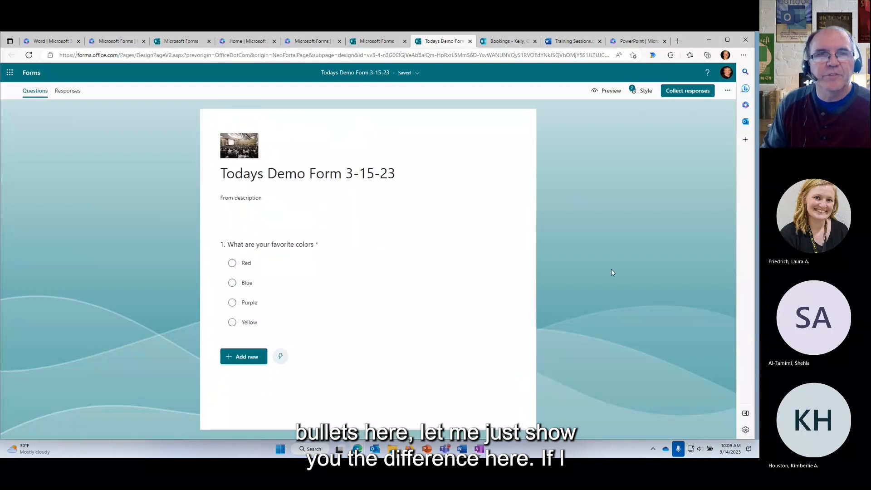
click(608, 90)
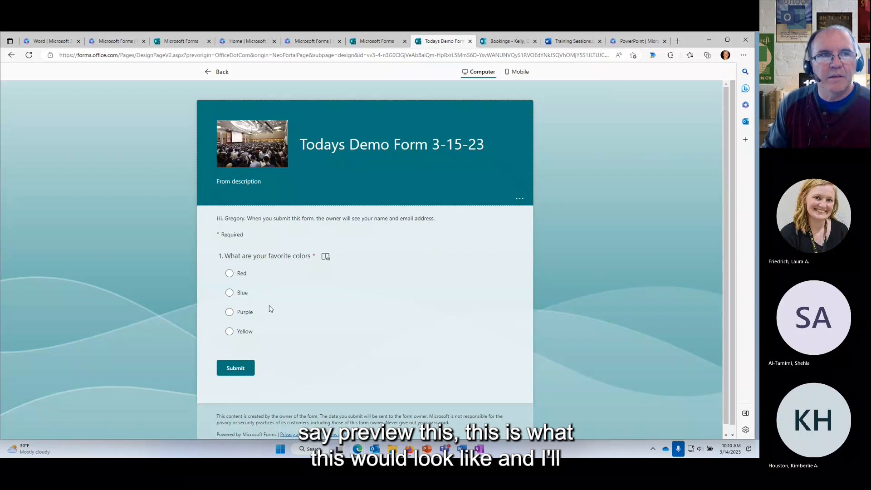
click(209, 72)
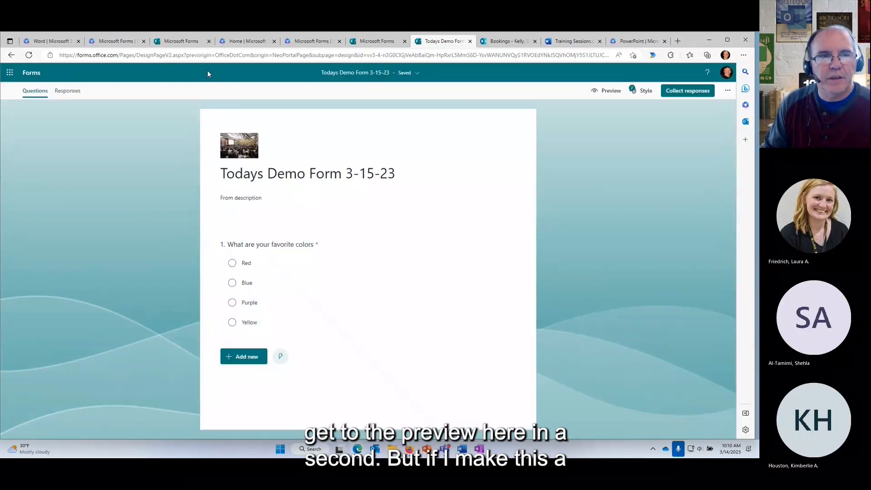
click(336, 291)
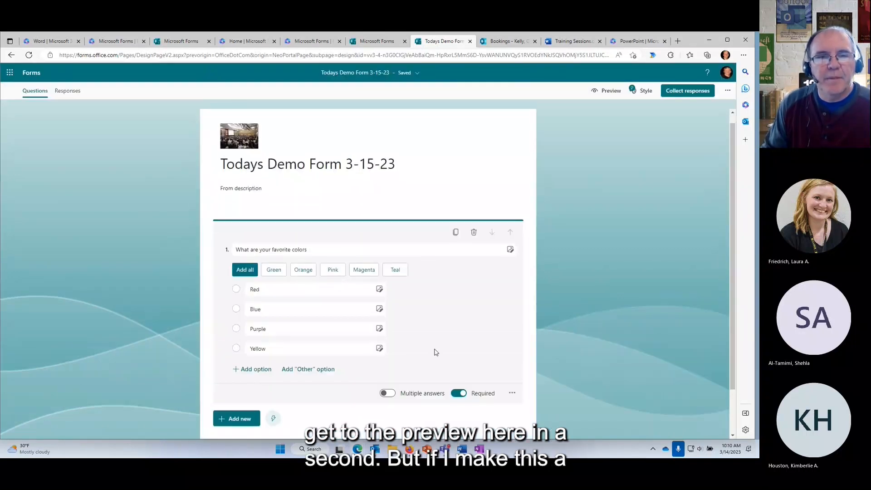
click(512, 393)
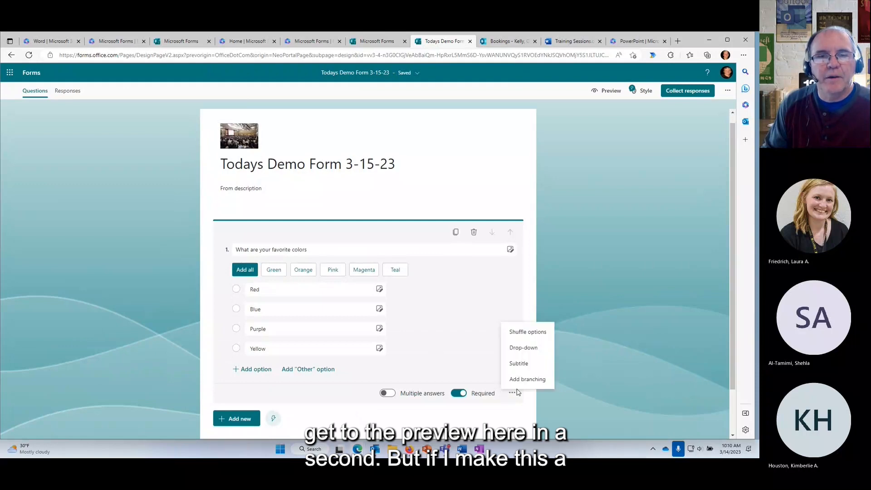
click(522, 350)
scroll(478, 334, down, 2)
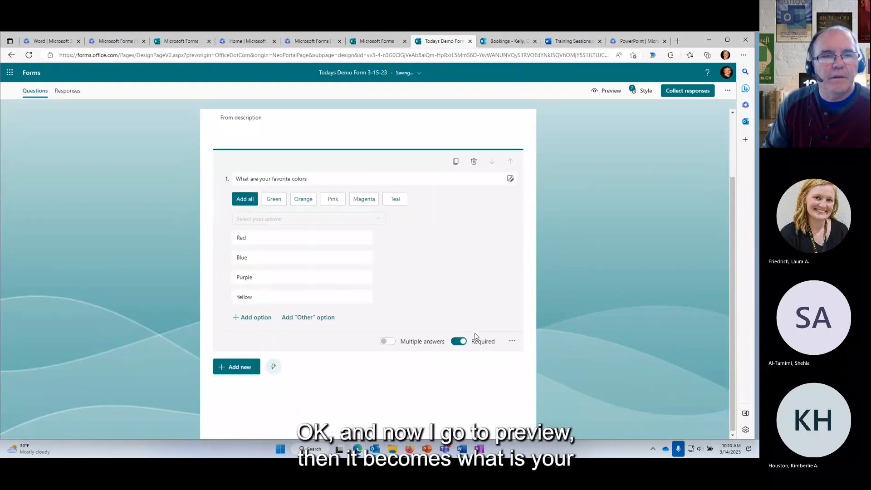
click(608, 90)
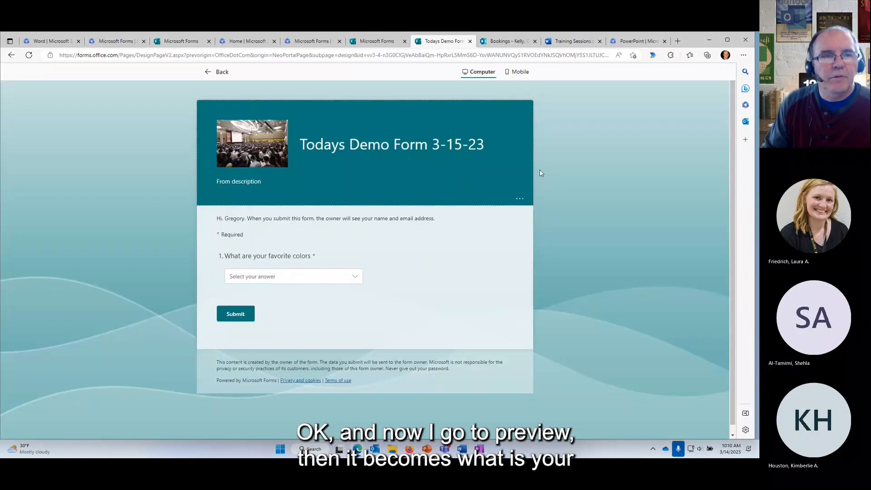
click(354, 278)
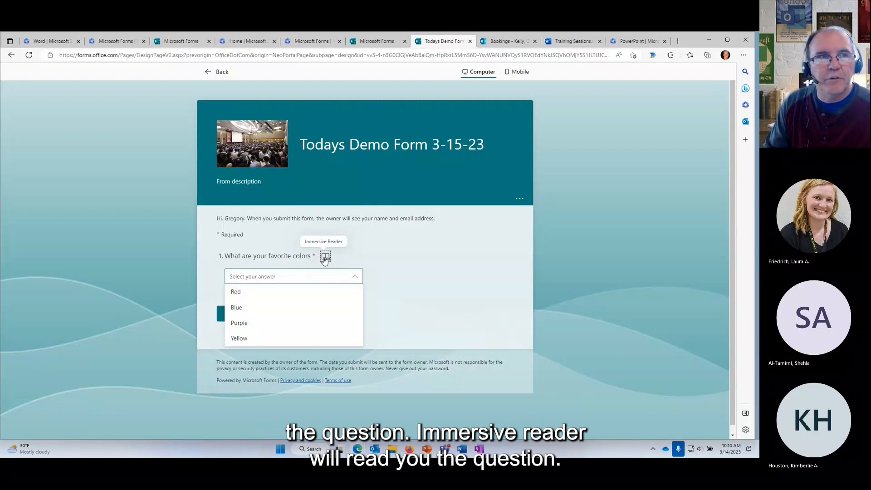
click(217, 72)
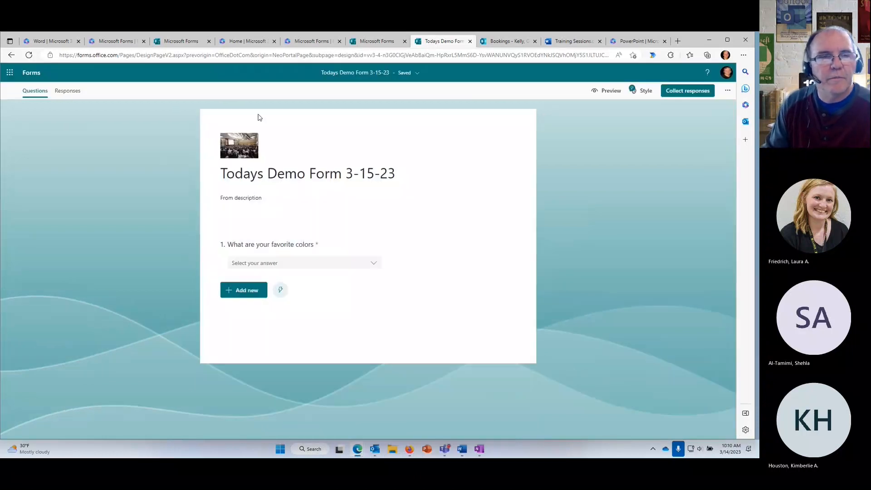
click(410, 257)
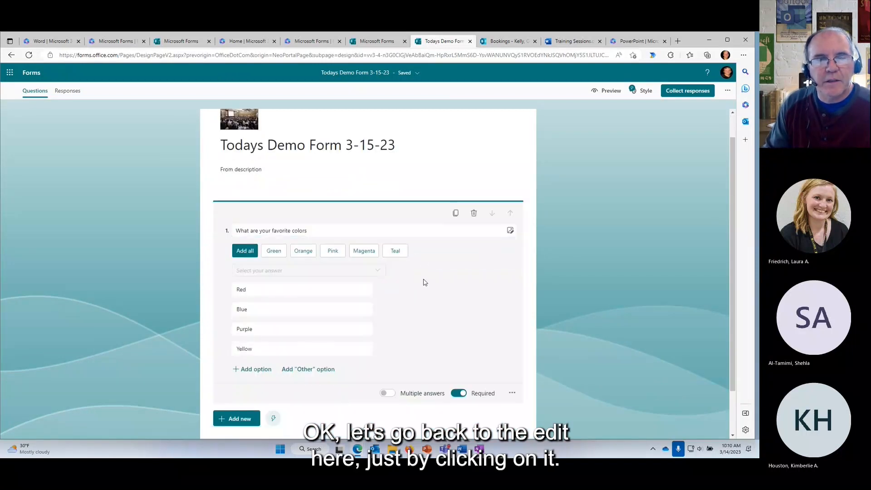
scroll(454, 304, down, 2)
click(510, 346)
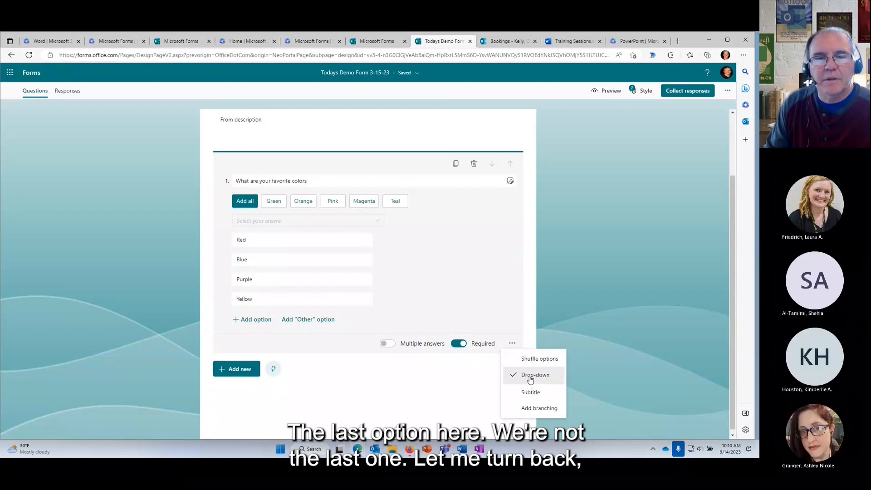
click(531, 383)
click(512, 341)
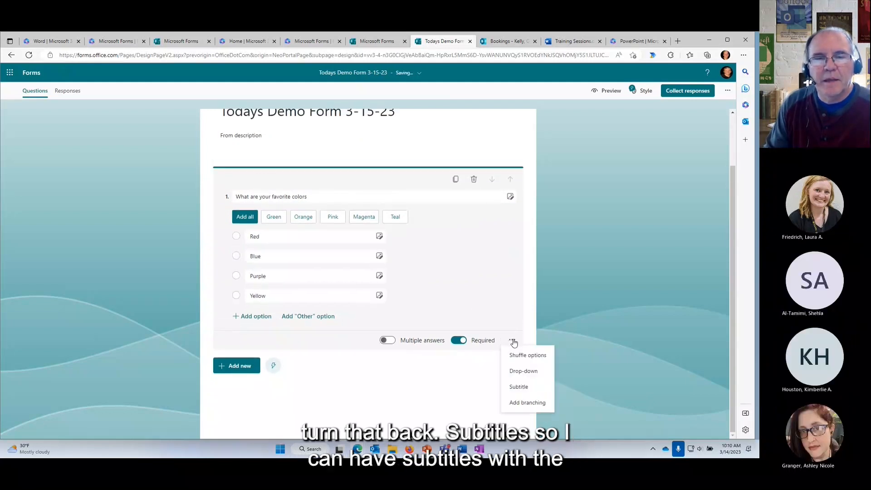
click(522, 387)
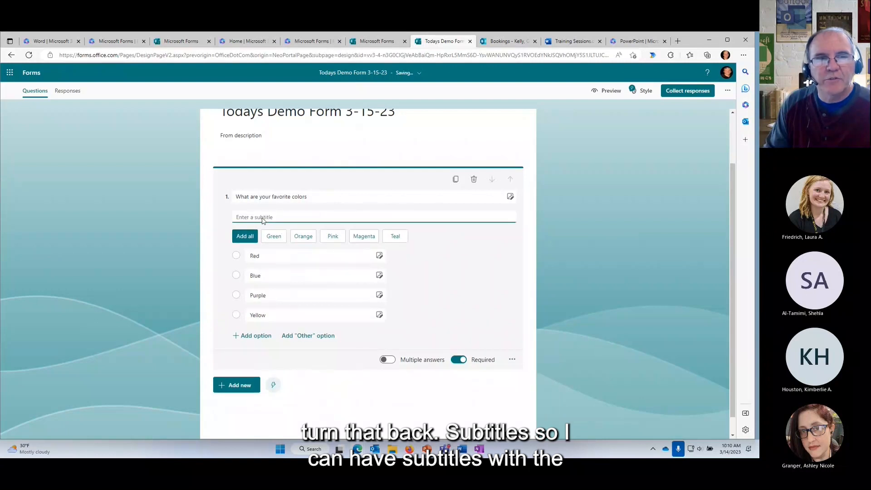
click(512, 360)
click(530, 406)
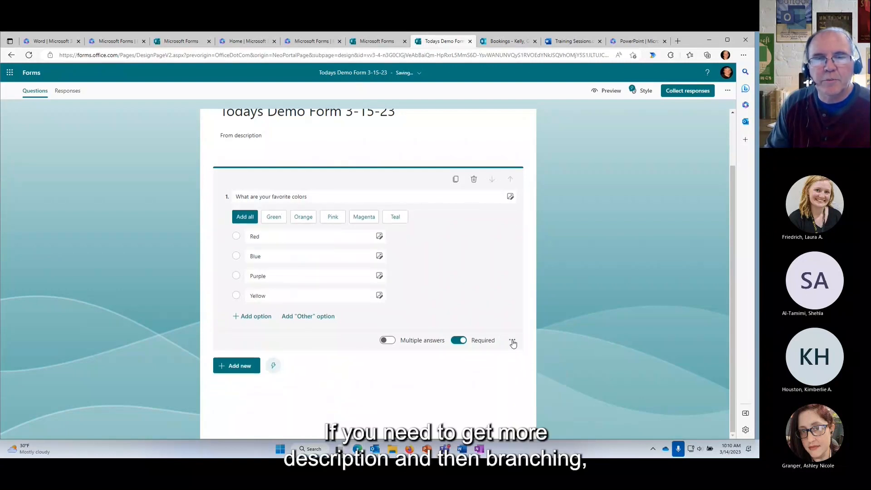
click(512, 341)
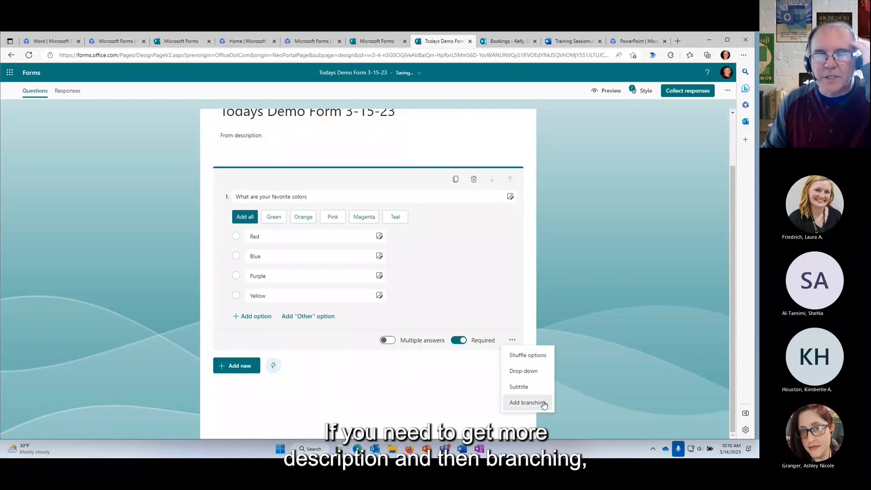
click(614, 302)
click(614, 302)
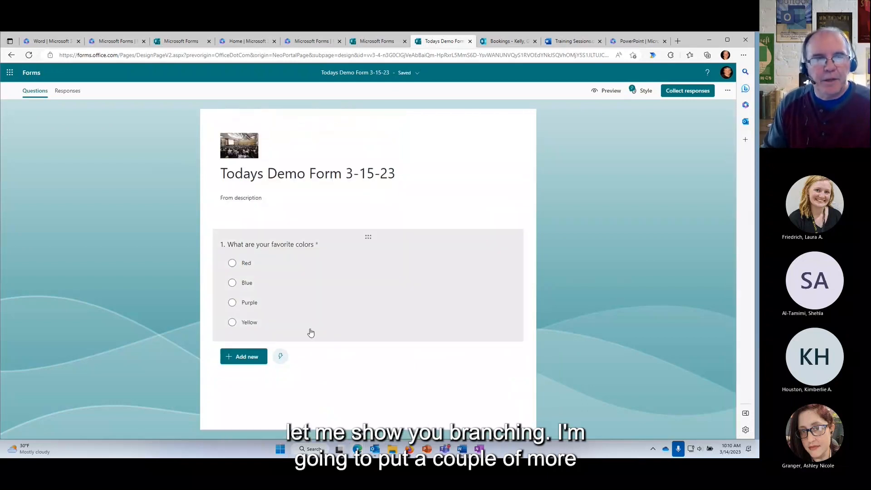
click(238, 357)
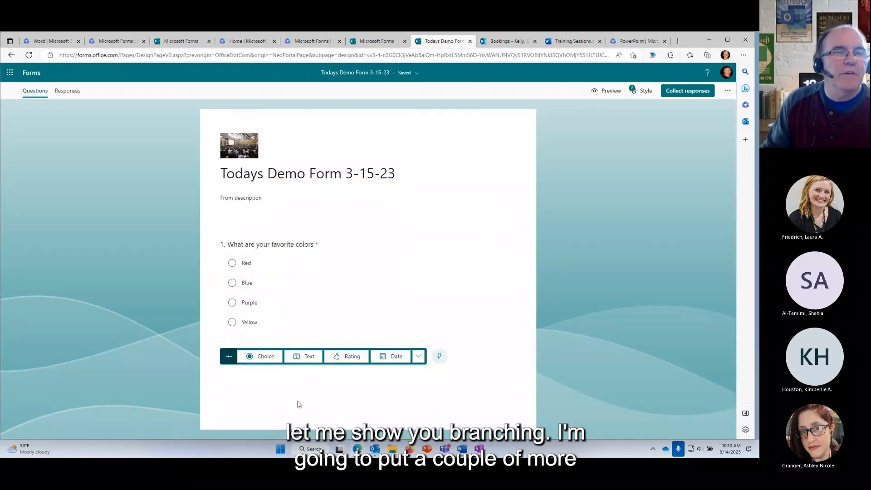
click(309, 357)
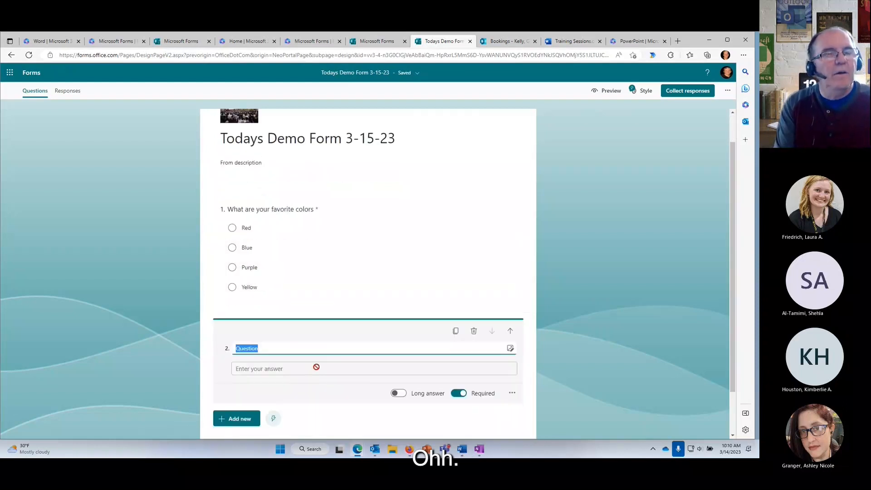
text(W)
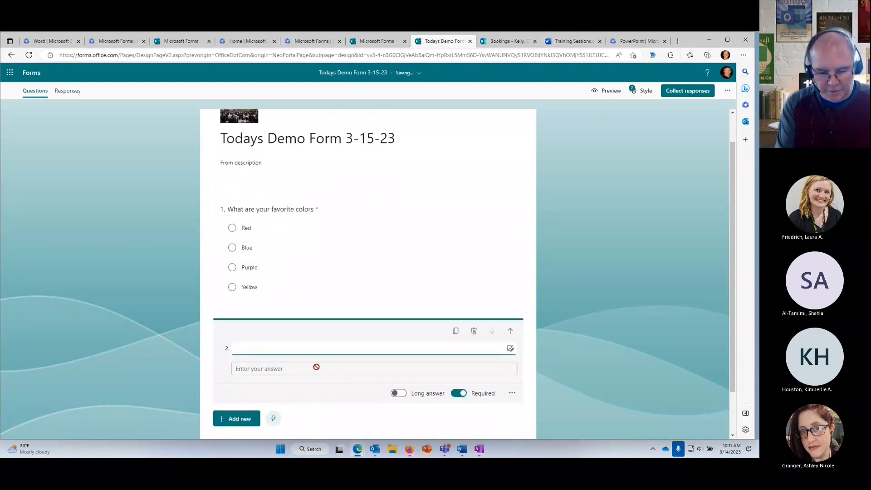
text(Vacation)
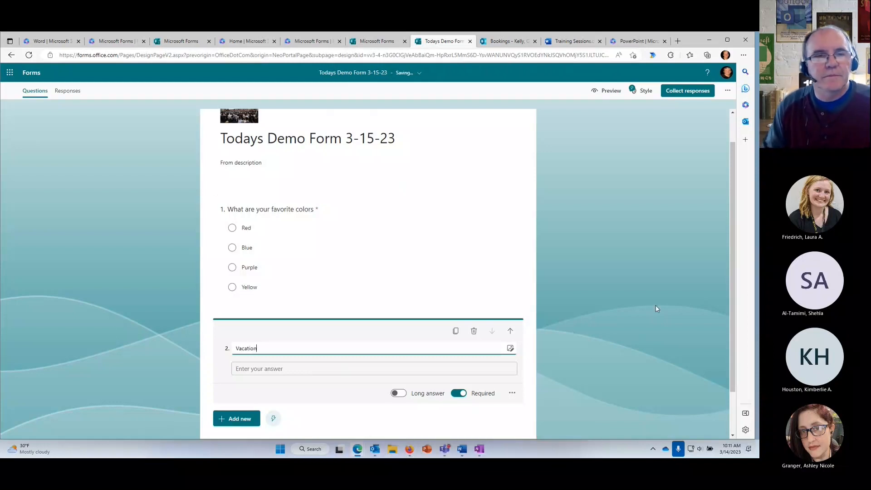
scroll(654, 304, down, 1)
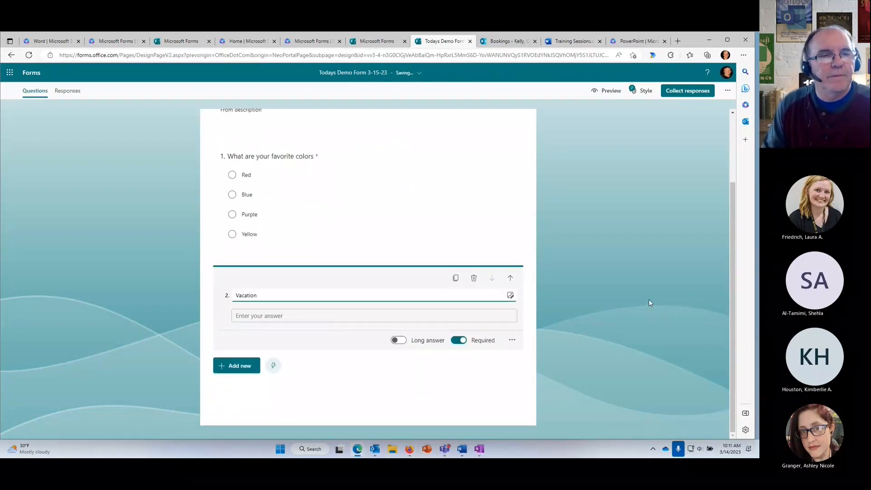
click(238, 368)
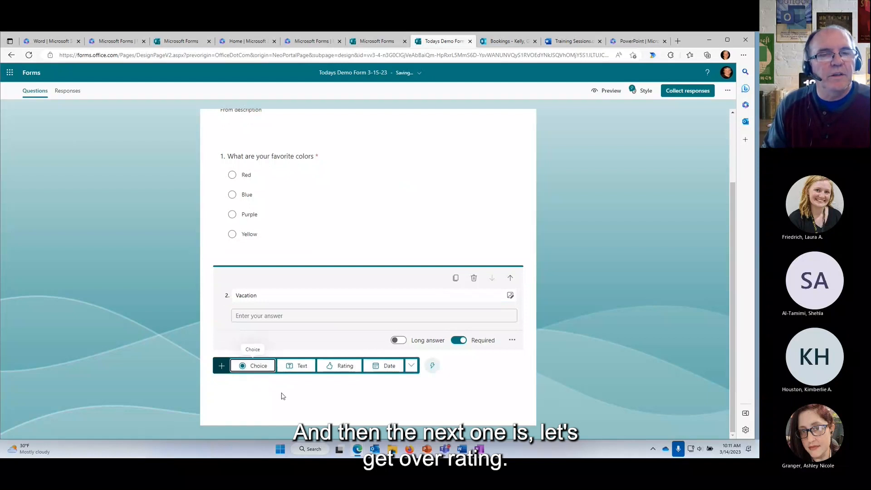
click(334, 371)
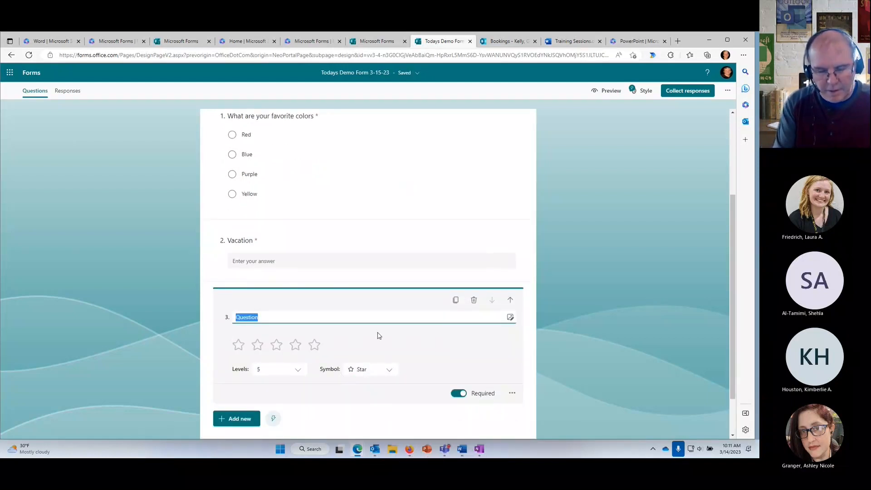
text(Ho)
text(Training)
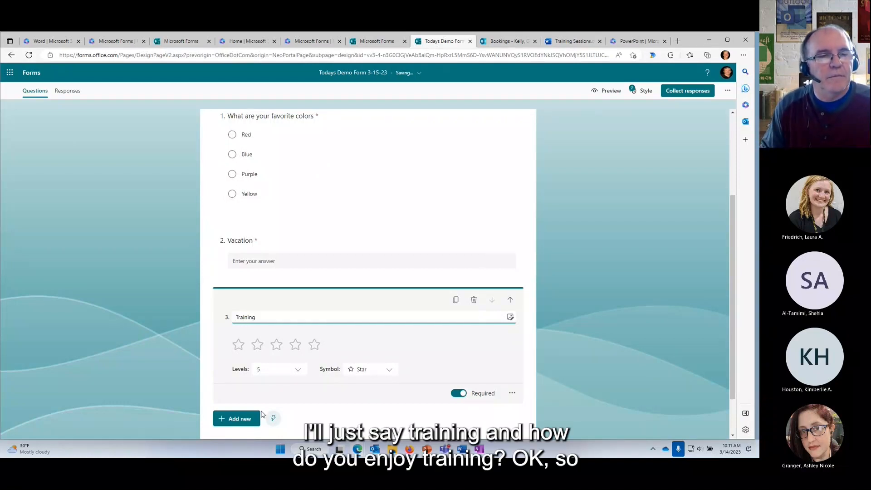
click(248, 417)
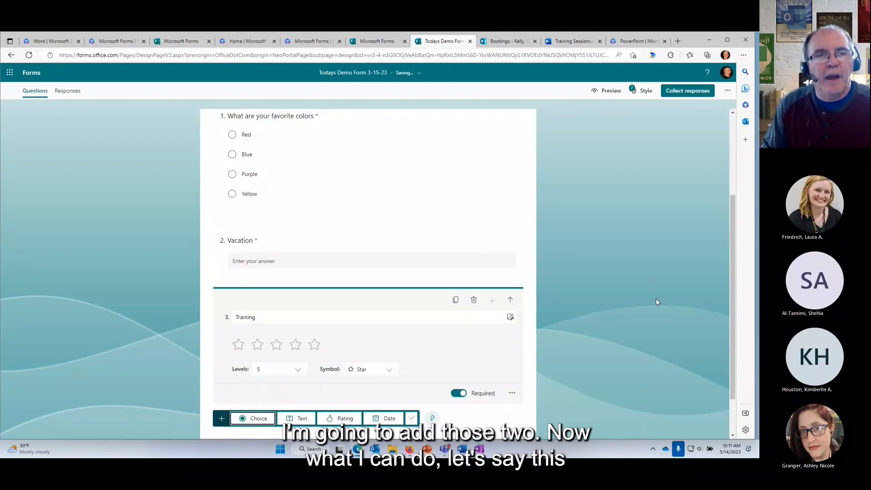
scroll(608, 305, up, 1)
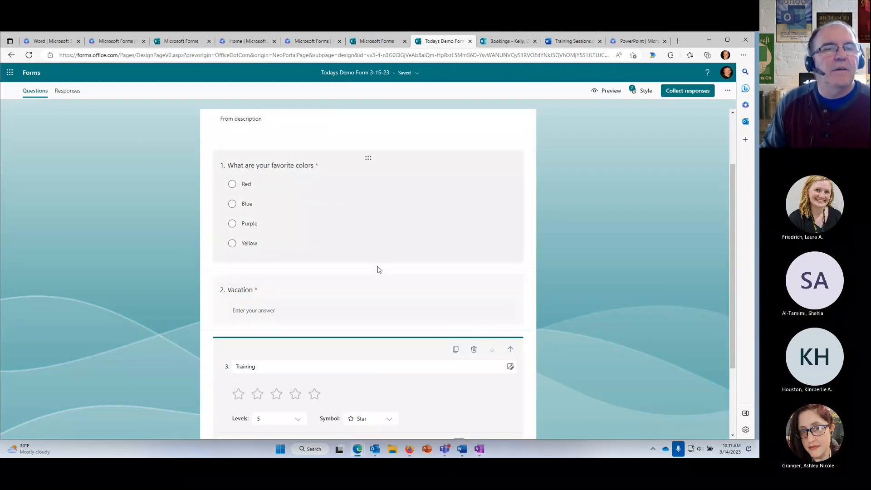
Insert a Choice question 'Do you enjoy vacation' after question 1 with Yes and No options.
click(389, 252)
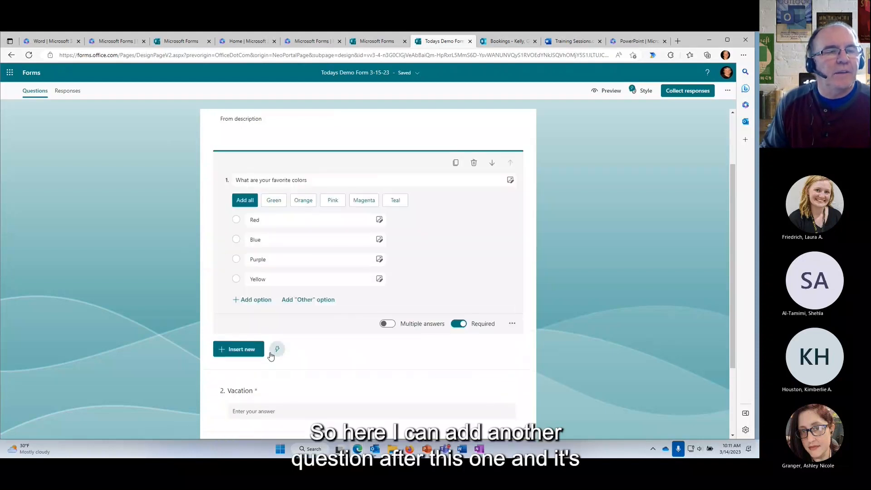
click(246, 350)
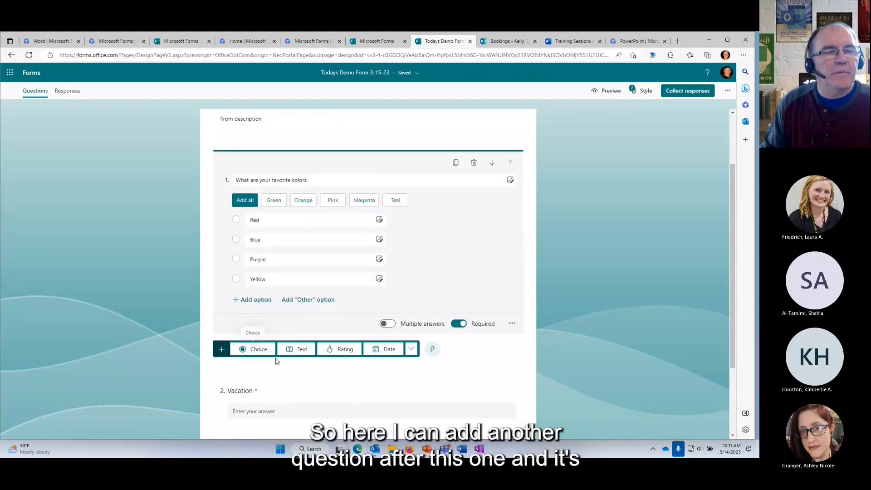
click(253, 352)
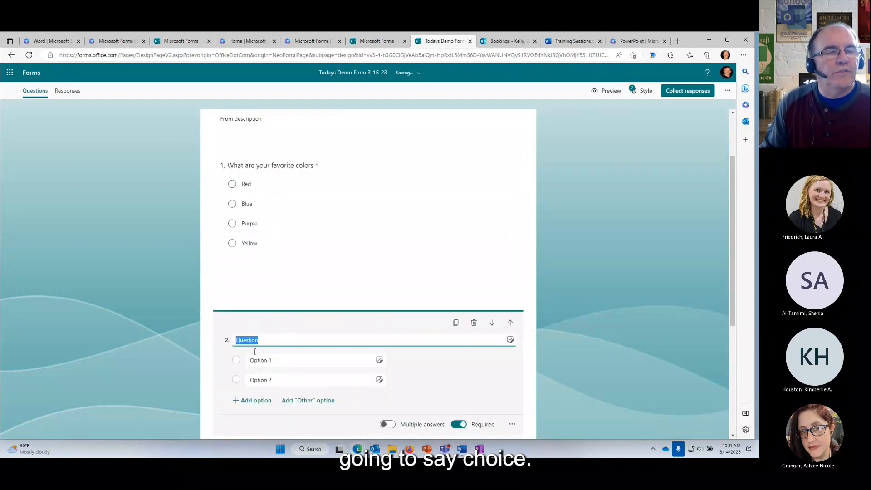
text(Do you)
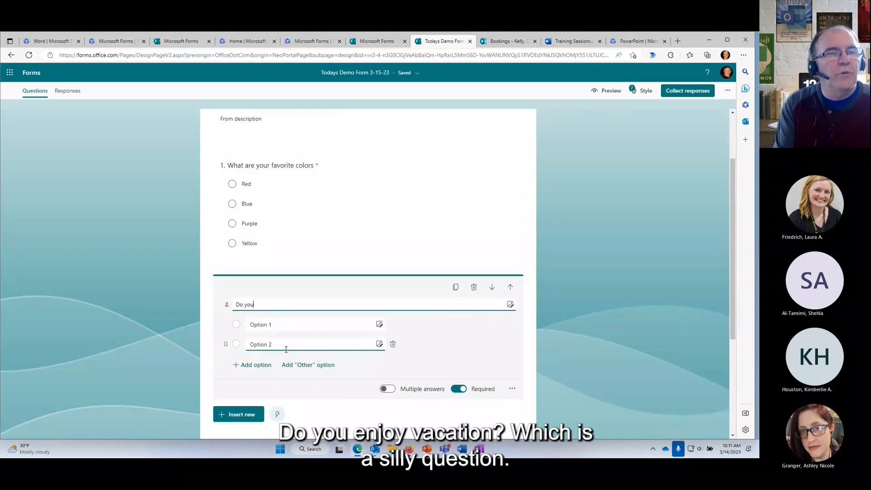
text( enjo)
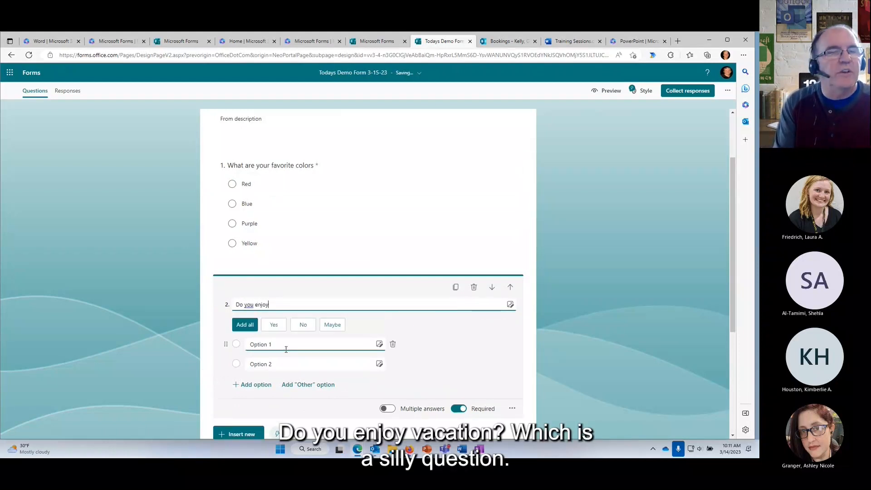
text(y vacat)
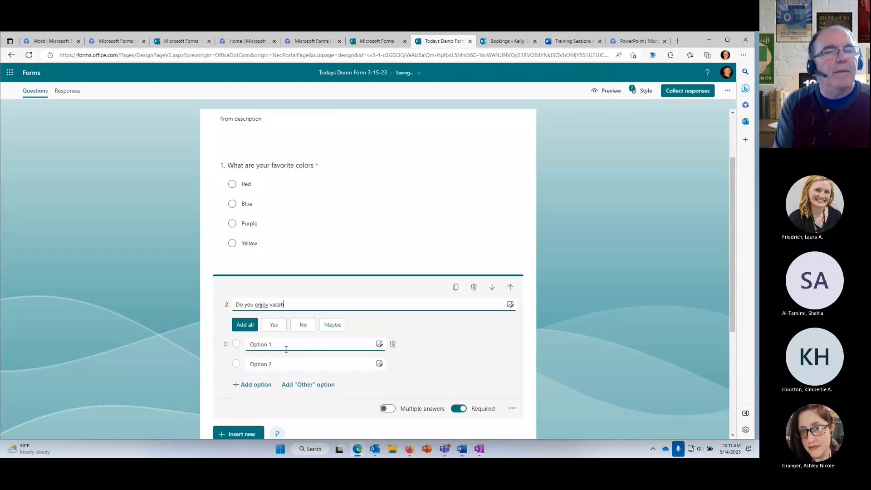
text(ion?)
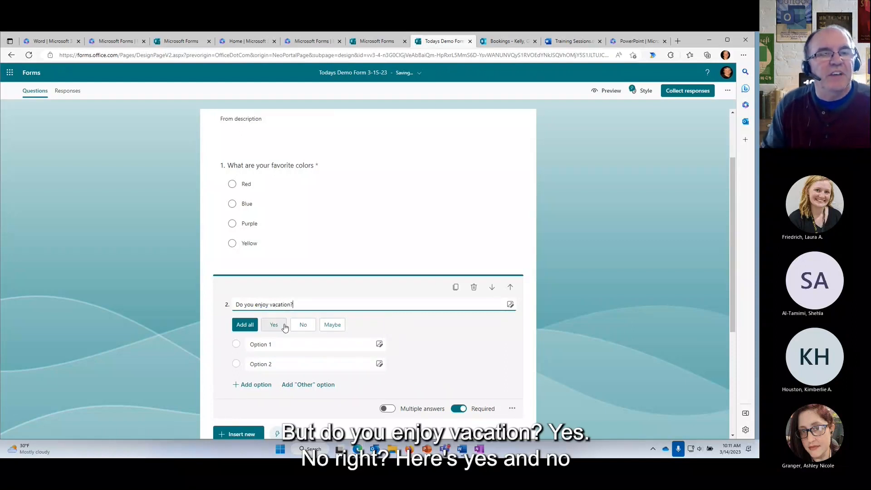
click(279, 327)
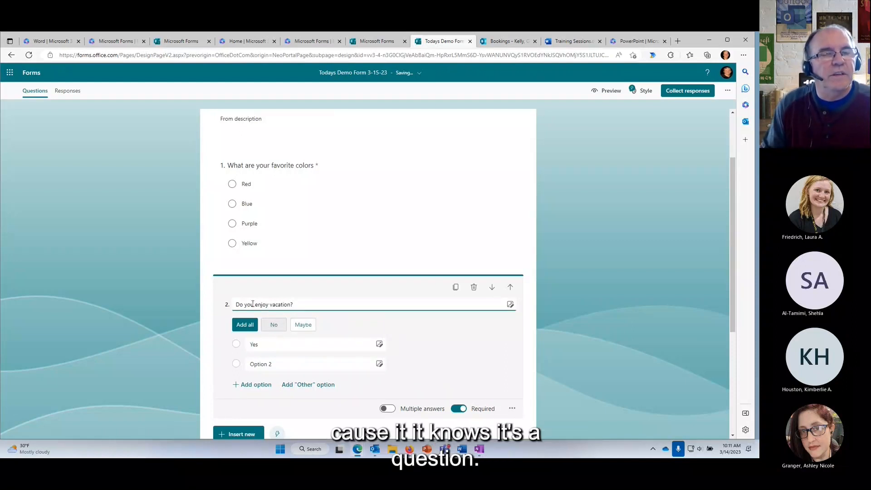
click(273, 326)
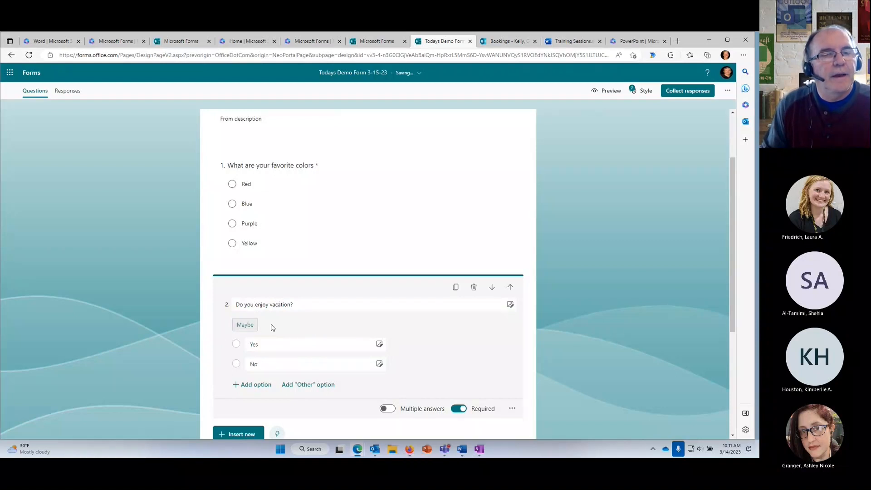
click(614, 332)
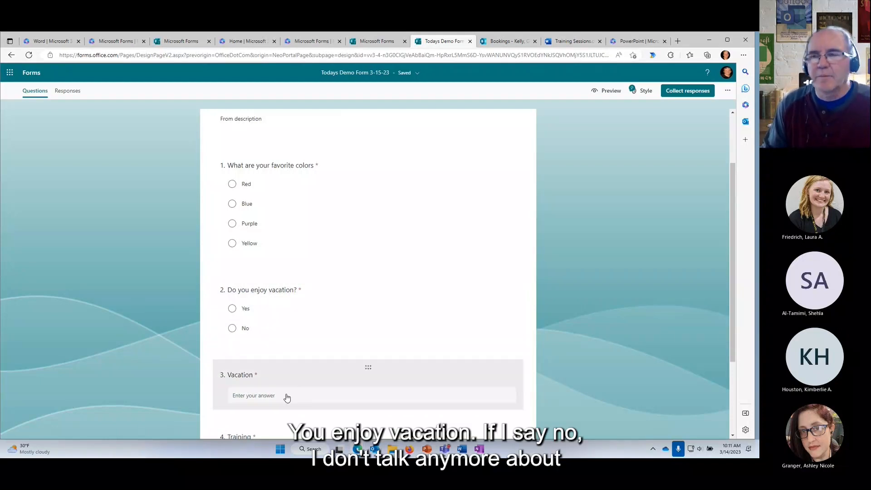
scroll(258, 354, down, 2)
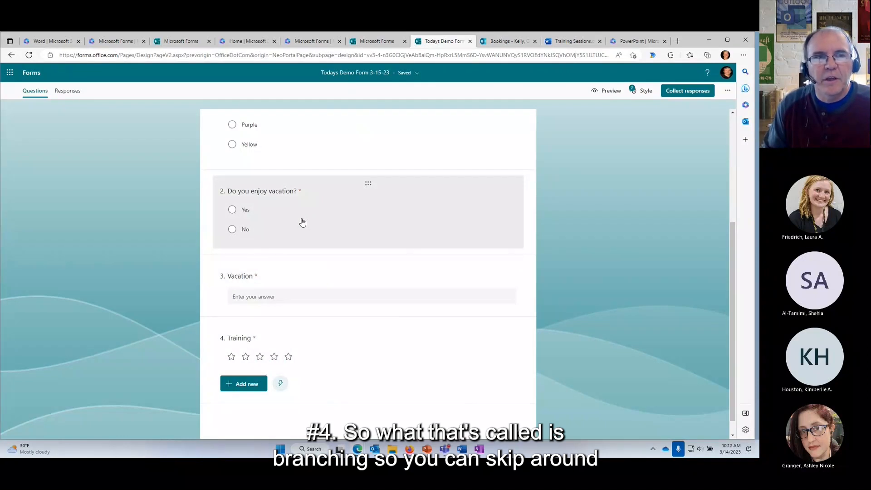
click(302, 223)
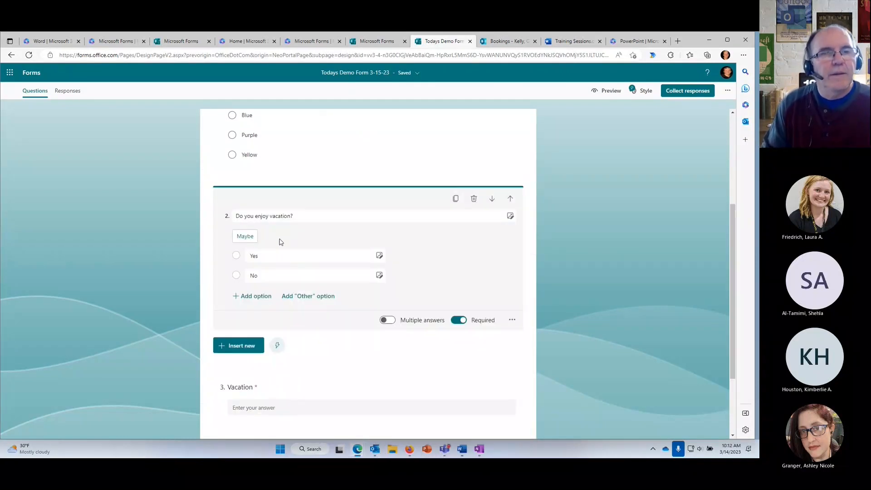
Add branching to question 2 so a No answer goes to 4. Training.
click(512, 321)
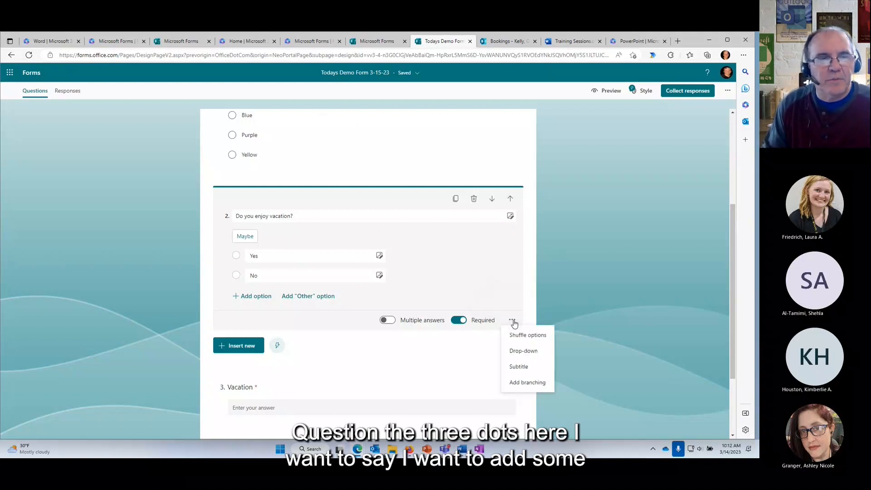
click(527, 383)
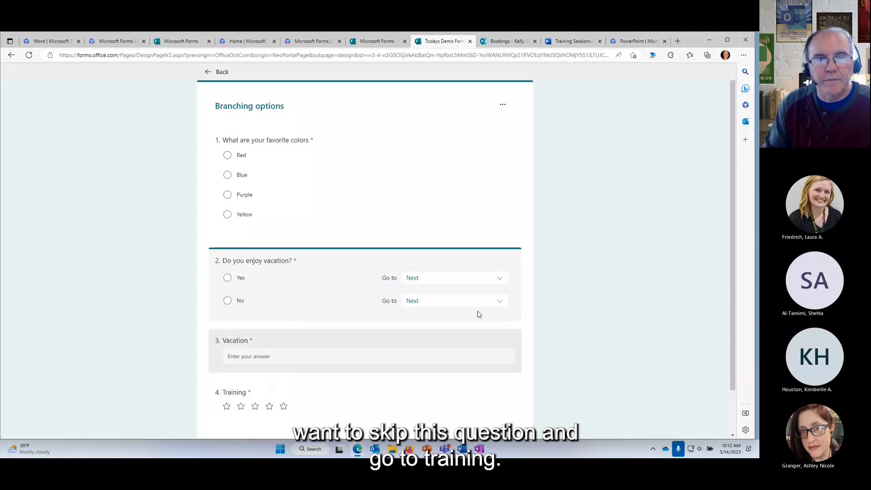
click(498, 302)
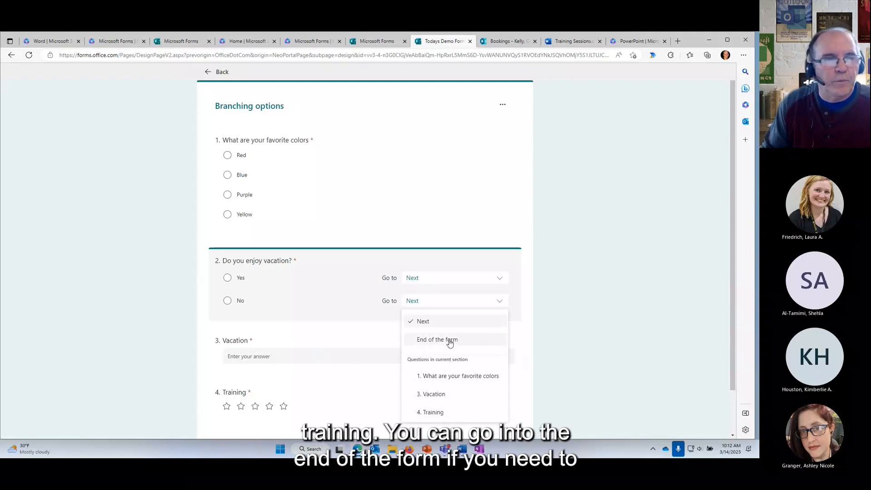
click(440, 413)
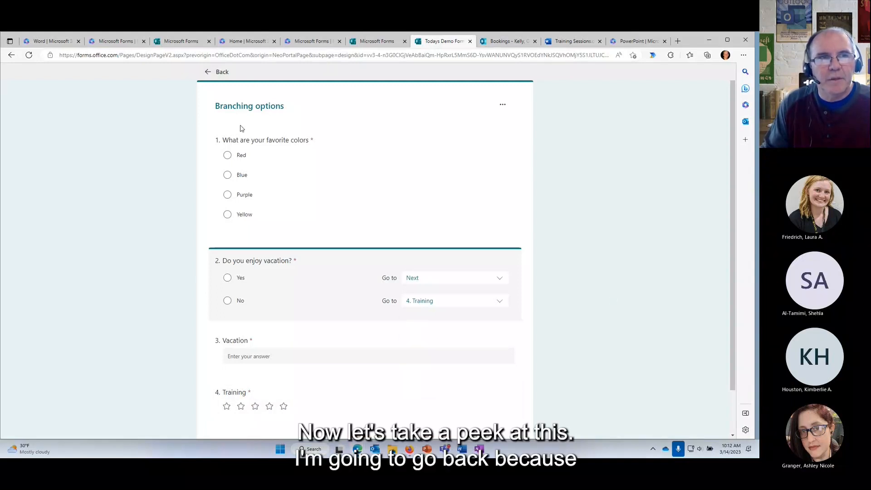
click(208, 73)
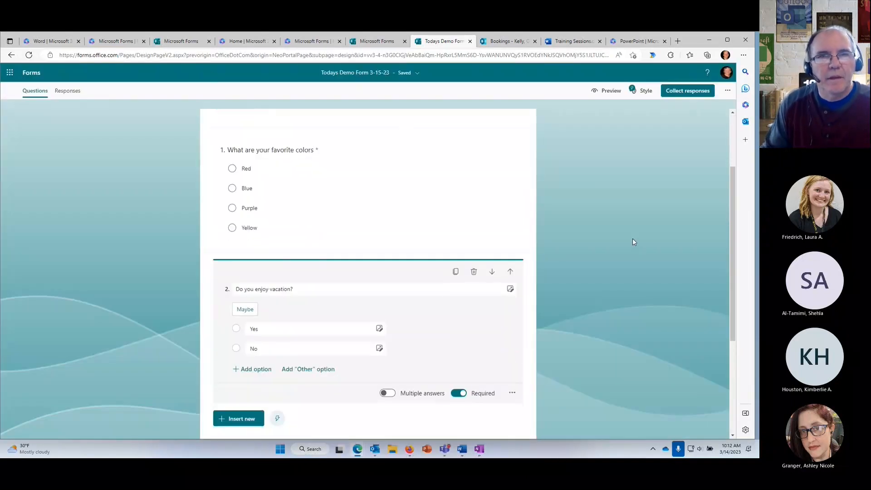
click(606, 94)
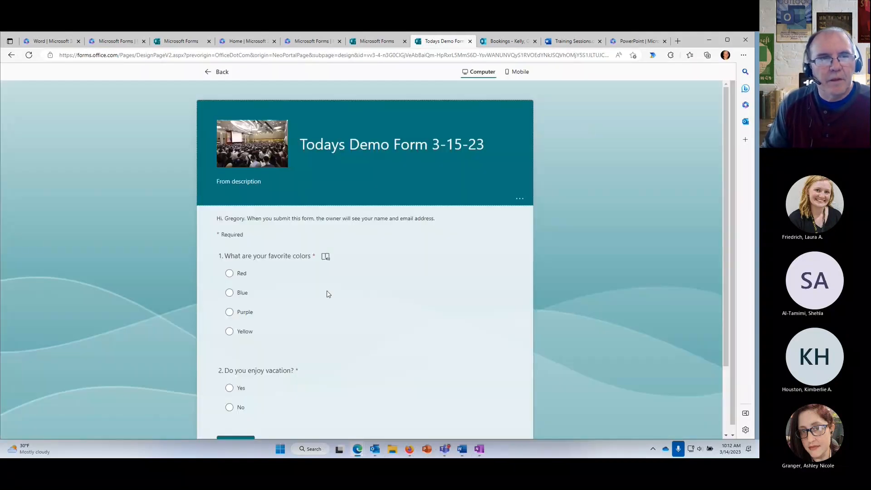
scroll(381, 286, down, 1)
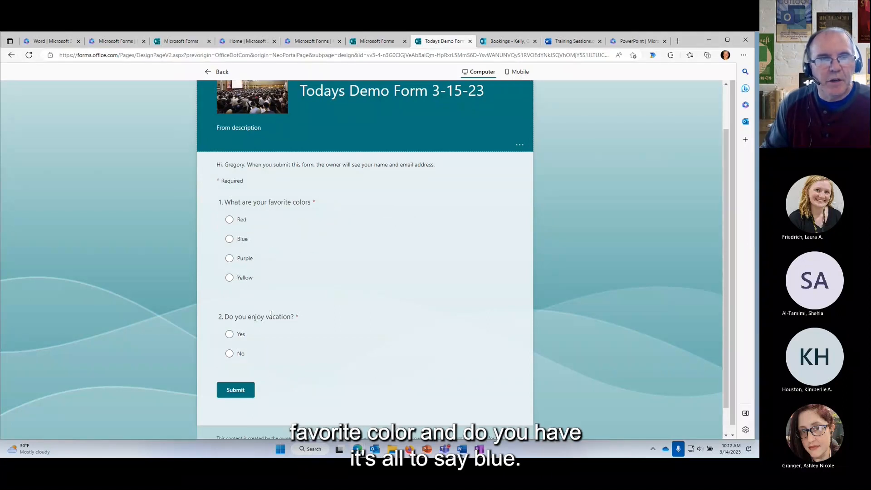
click(234, 240)
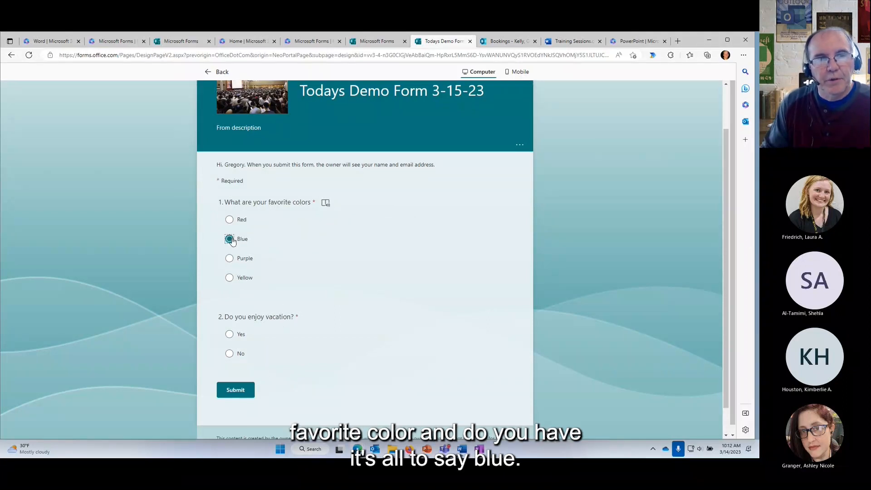
scroll(305, 250, down, 1)
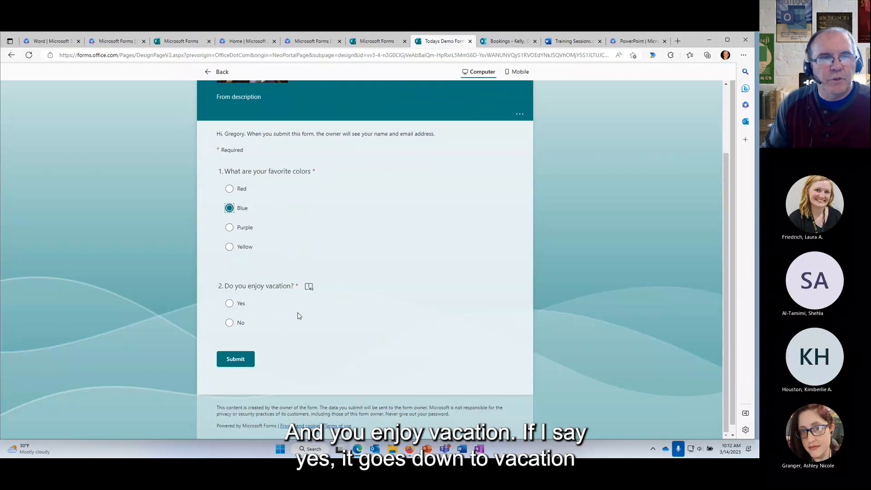
click(229, 303)
scroll(307, 325, down, 2)
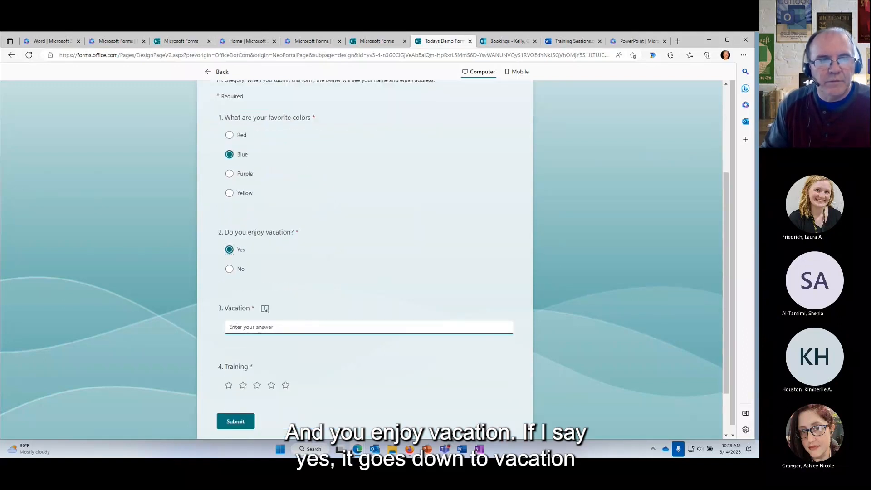
click(230, 270)
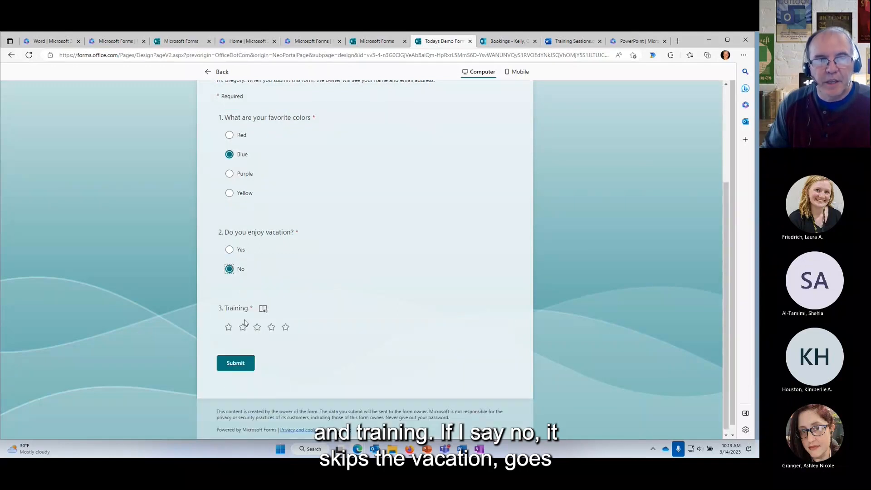
scroll(408, 269, up, 3)
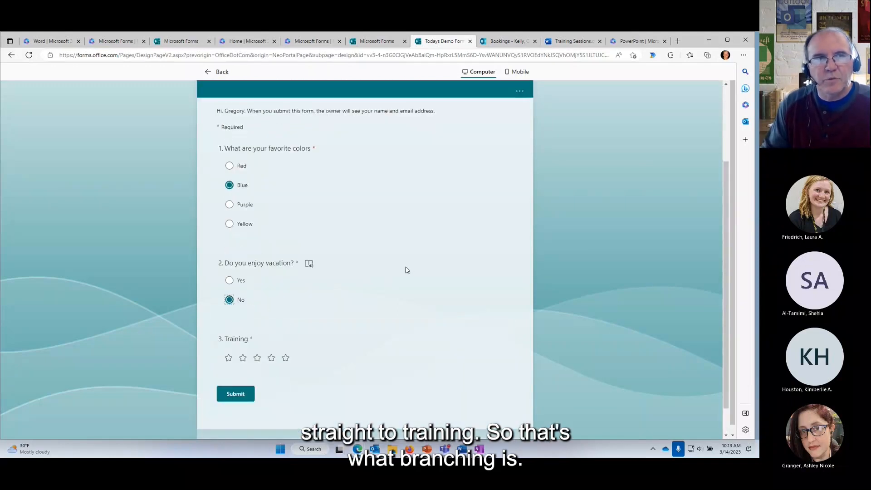
click(213, 72)
scroll(537, 249, down, 5)
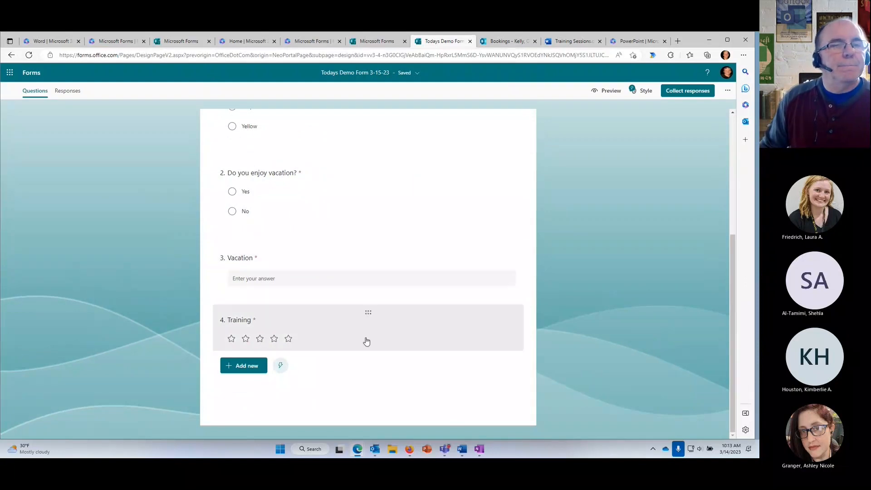
click(282, 366)
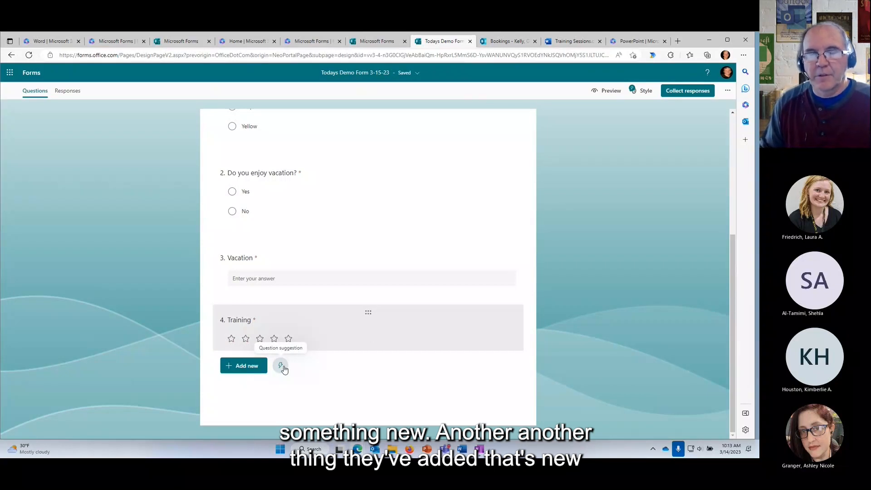
Close the Recommended questions panel that appears below the Training question.
click(282, 367)
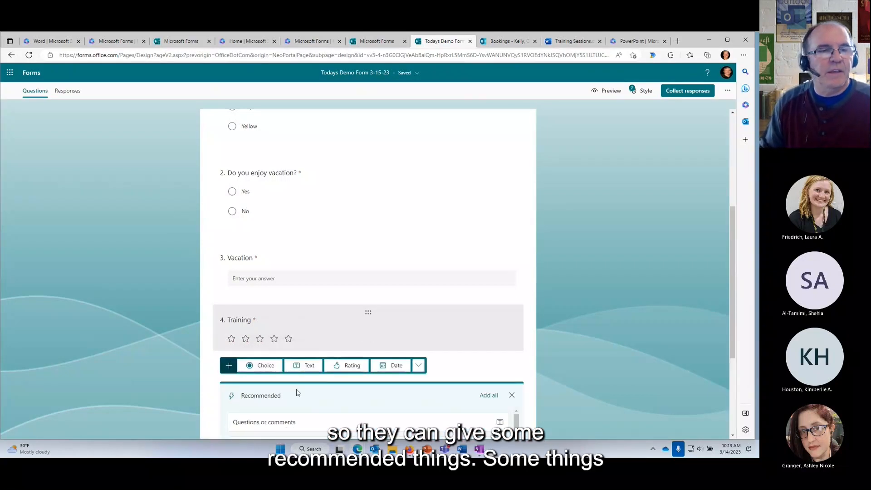
scroll(295, 393, down, 1)
scroll(303, 397, down, 1)
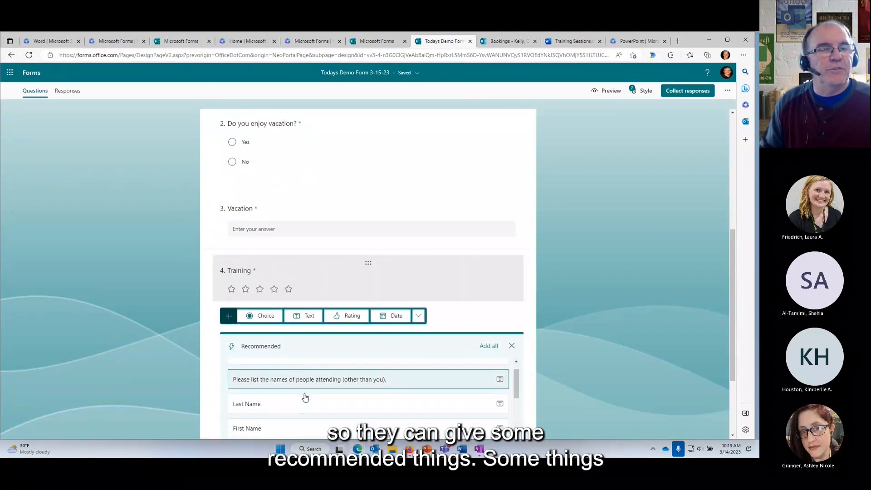
scroll(303, 395, down, 3)
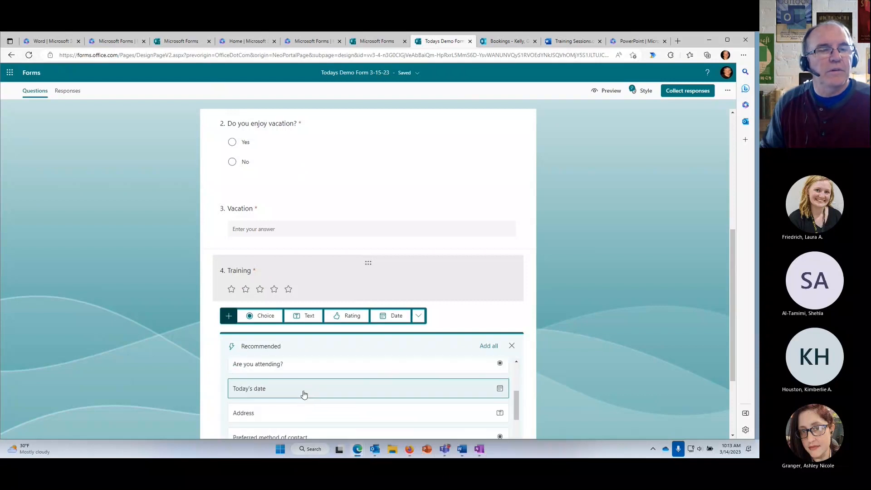
scroll(301, 392, up, 3)
scroll(295, 395, down, 3)
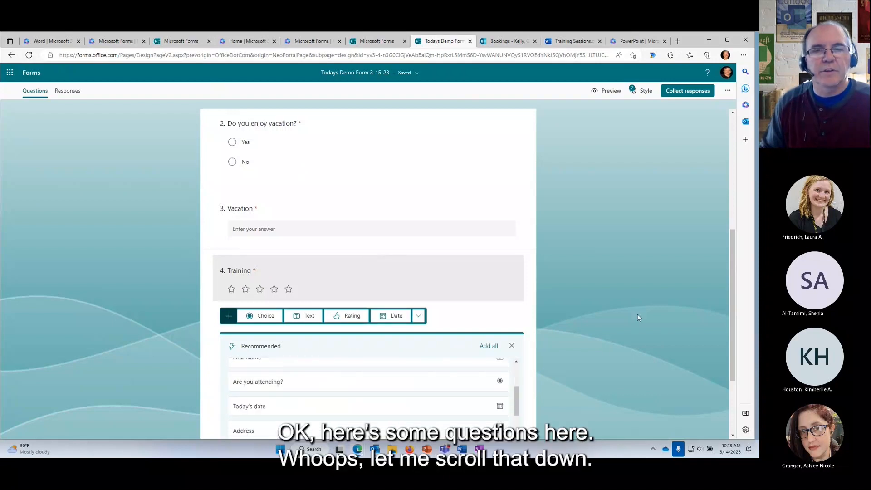
scroll(643, 317, down, 2)
scroll(331, 317, down, 2)
scroll(331, 318, up, 5)
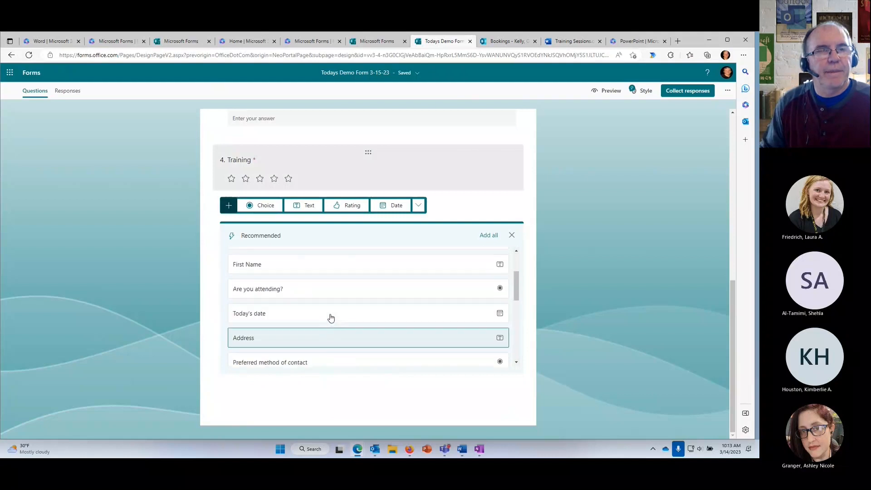
click(512, 235)
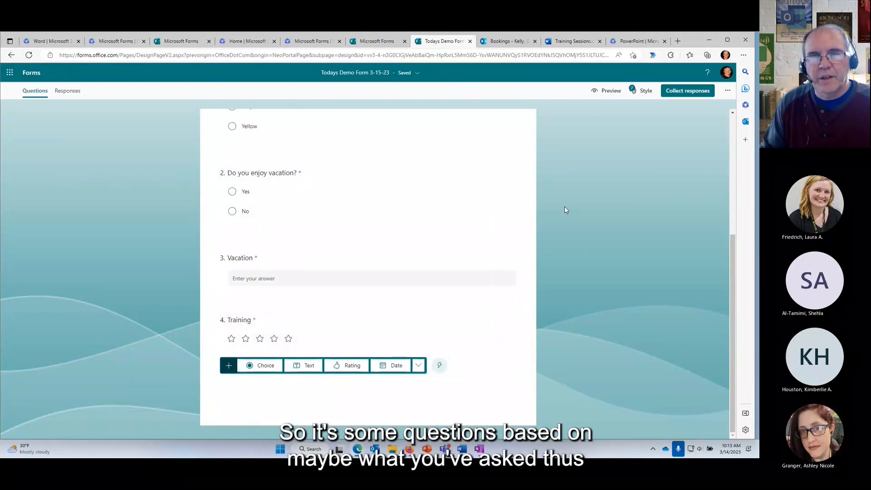
Open the Computer preview of Todays Demo Form 3-15-23.
scroll(564, 209, up, 5)
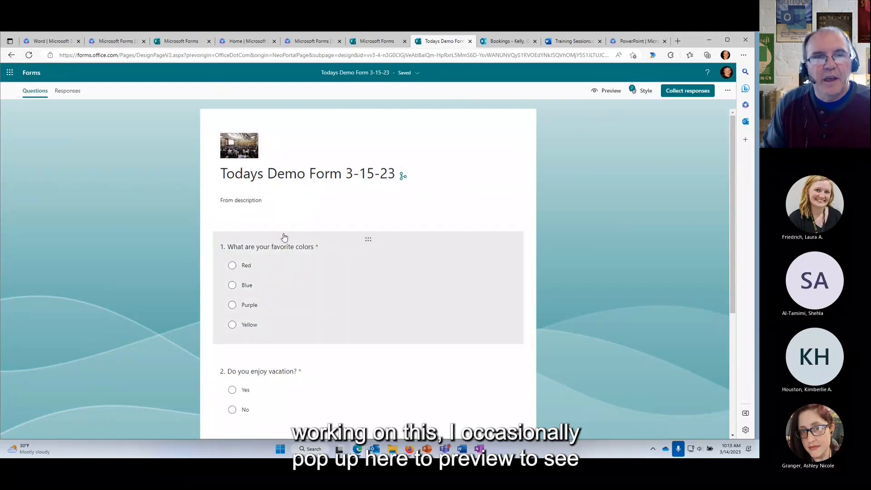
click(605, 92)
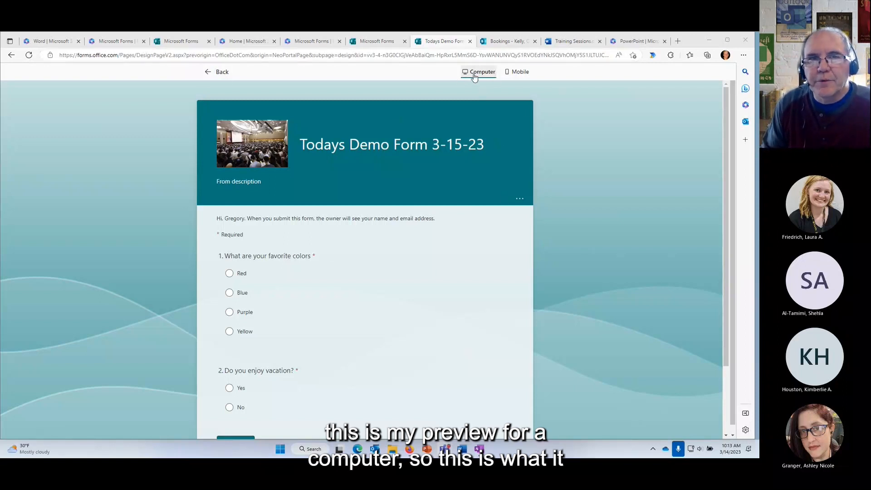
scroll(331, 278, down, 2)
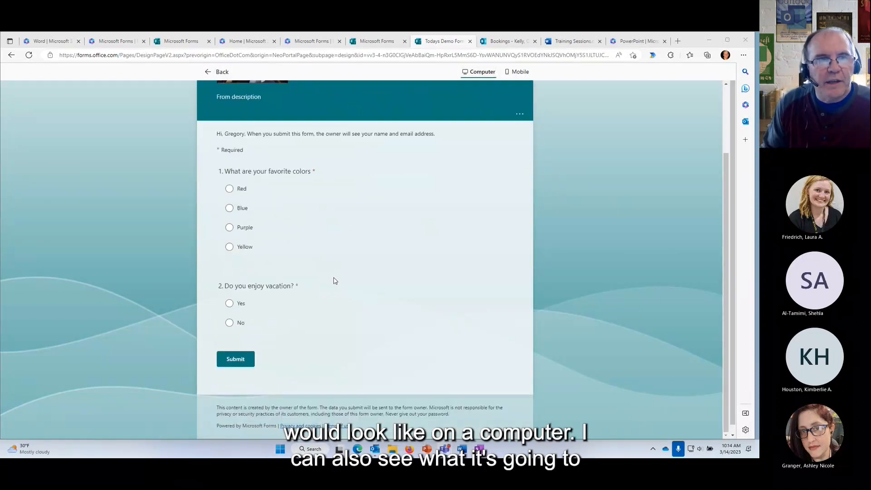
scroll(335, 280, up, 2)
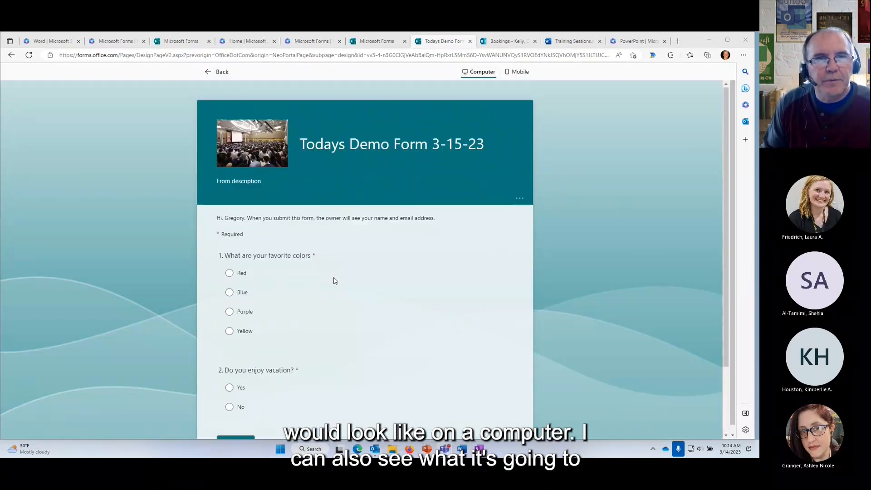
Switch the form preview to the Mobile phone layout.
click(520, 73)
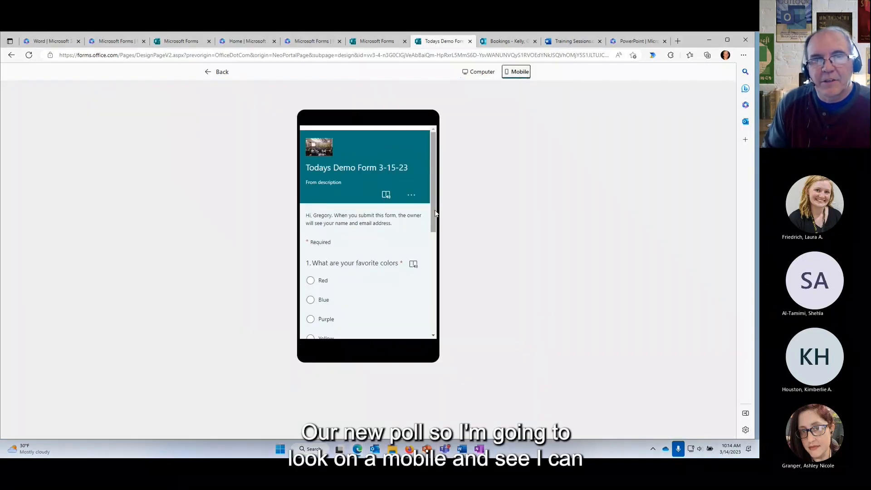
drag(434, 217, 444, 243)
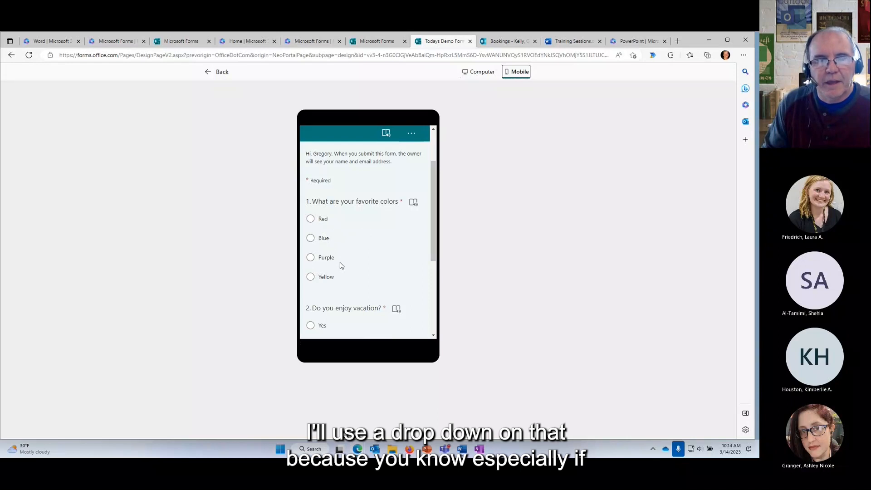
scroll(347, 261, down, 2)
scroll(327, 176, up, 1)
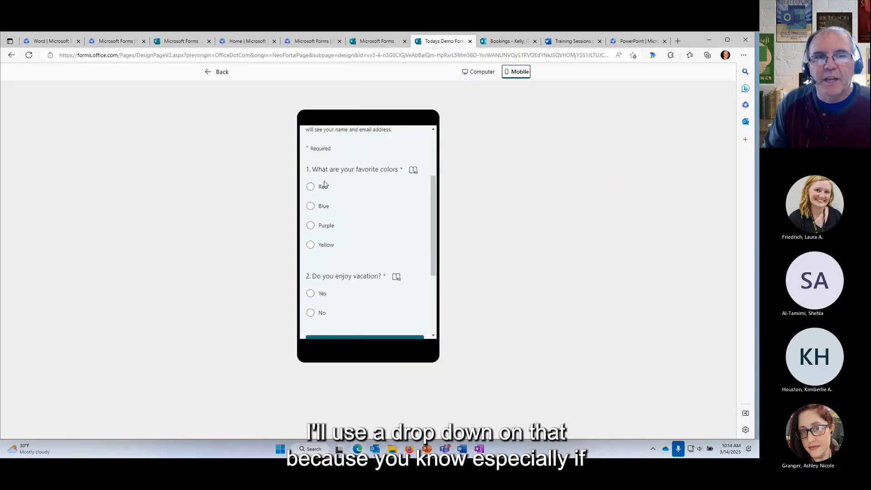
scroll(342, 232, down, 2)
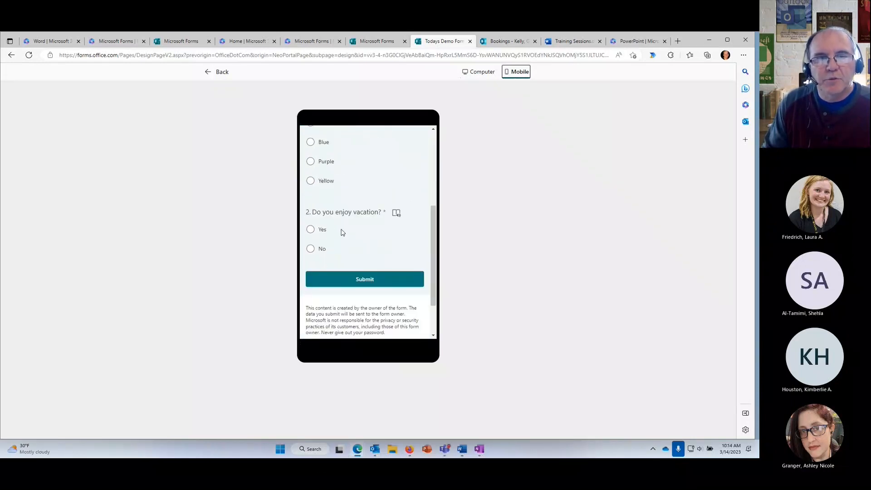
scroll(342, 232, up, 1)
scroll(342, 232, up, 1)
scroll(343, 232, down, 2)
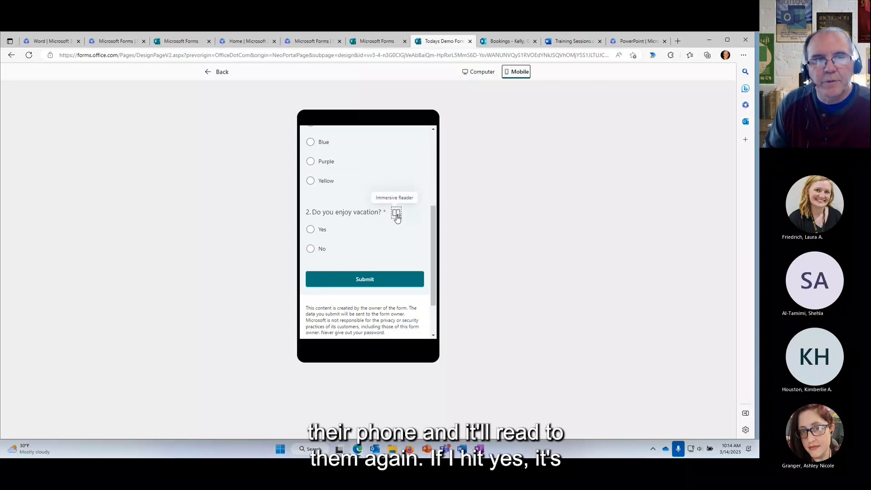
Answer Yes then No on question 2 to verify the branching to Training.
click(310, 230)
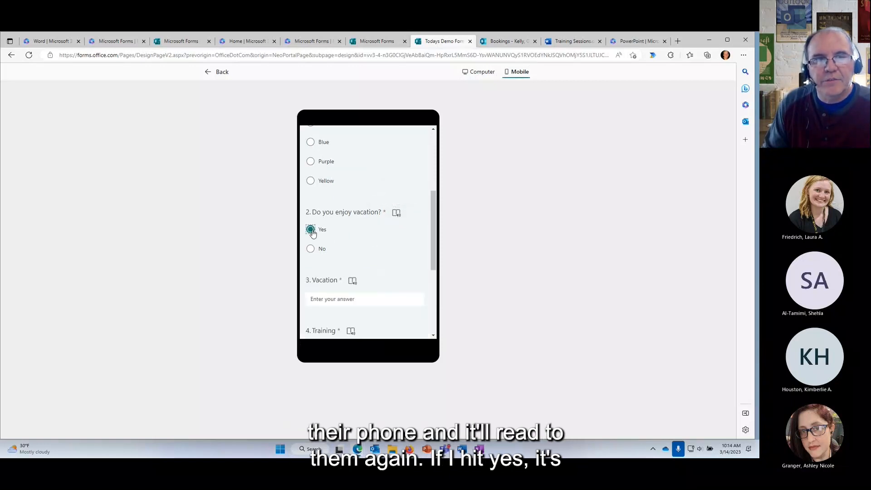
scroll(321, 227, down, 1)
click(311, 218)
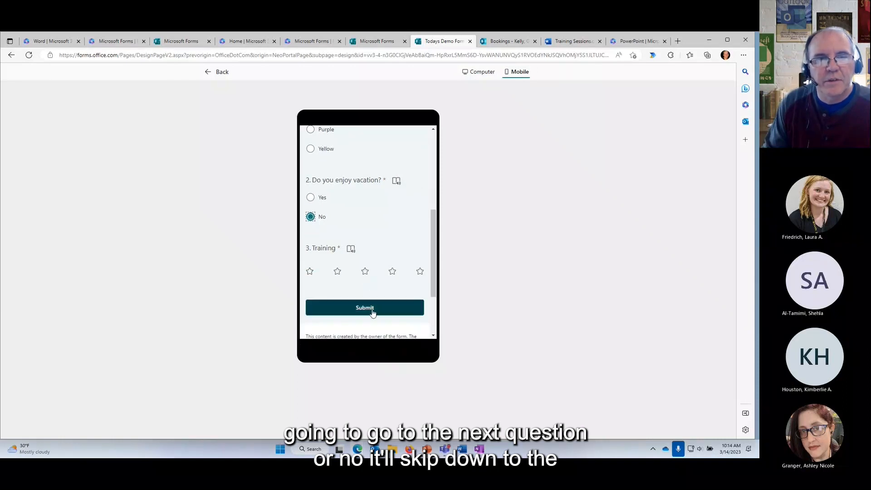
scroll(433, 235, up, 5)
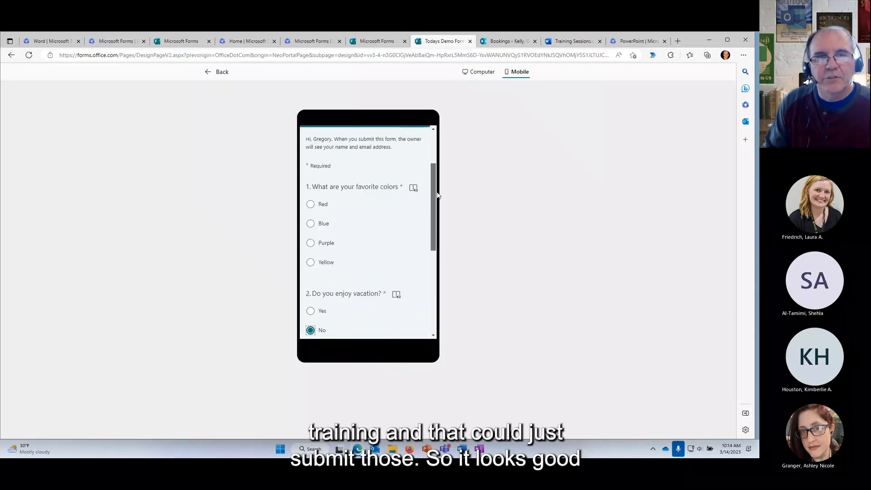
click(216, 72)
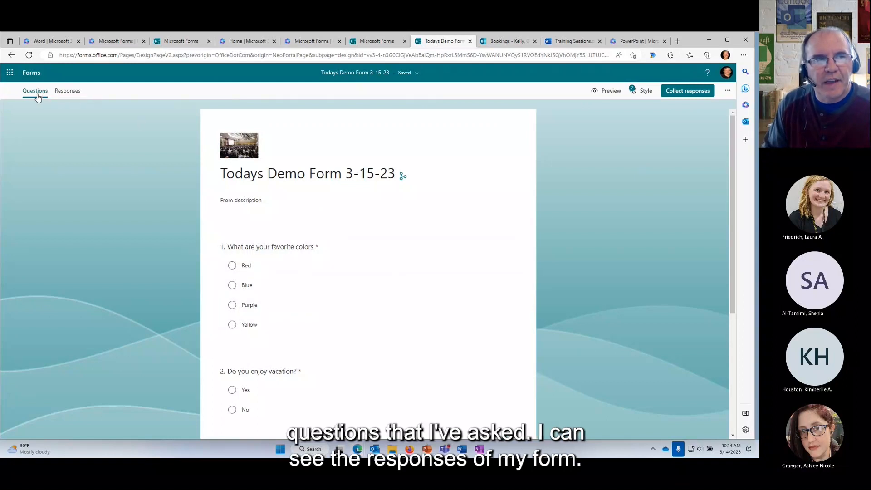
click(68, 92)
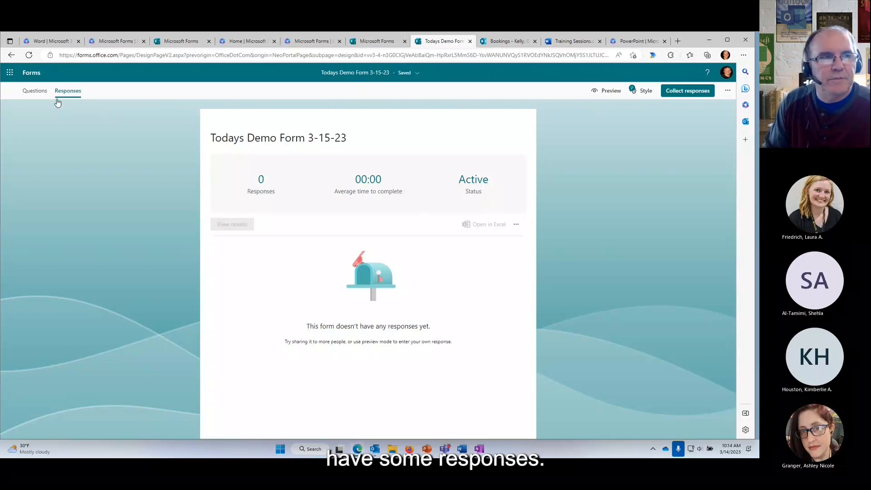
click(36, 94)
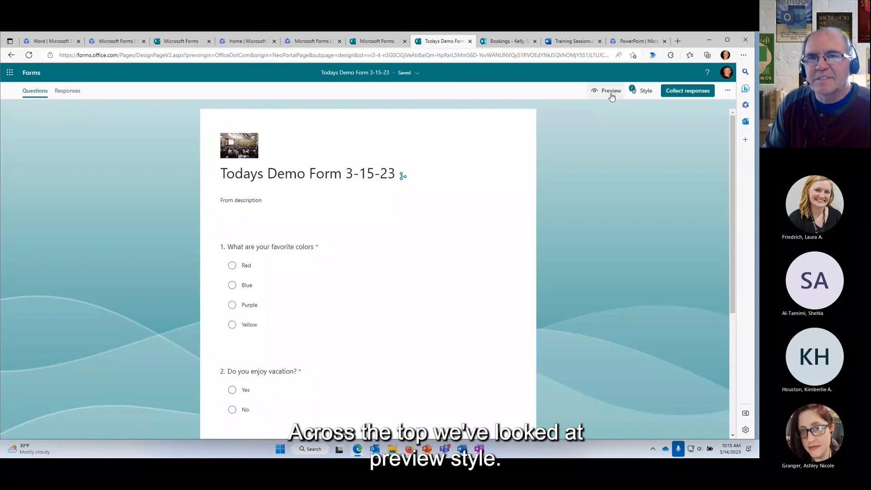
Apply the animated fireworks theme from the Style panel.
click(644, 94)
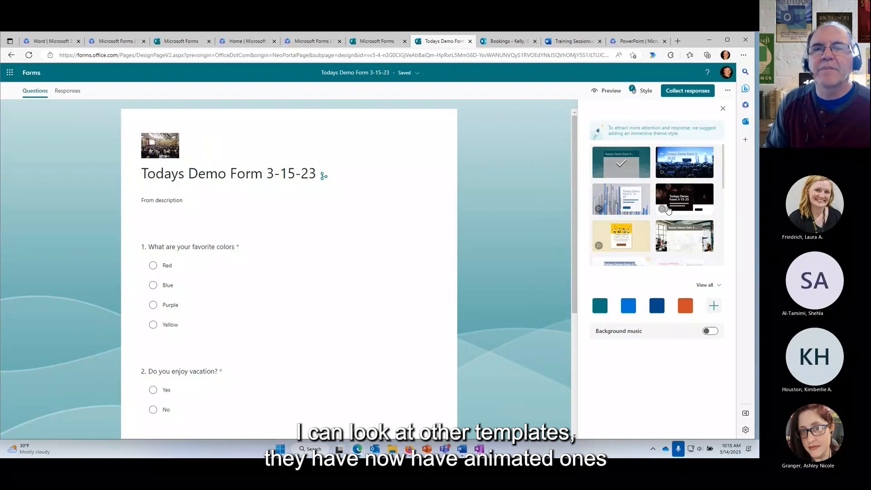
click(677, 169)
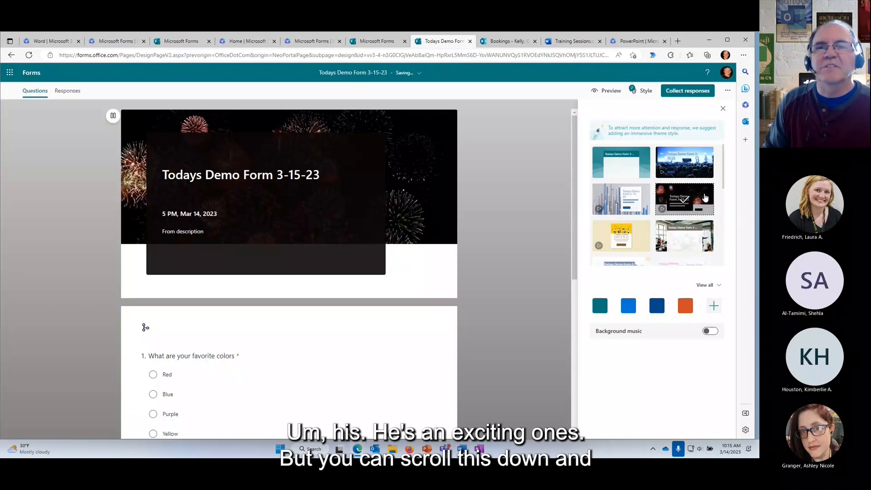
scroll(725, 213, down, 3)
scroll(728, 220, down, 2)
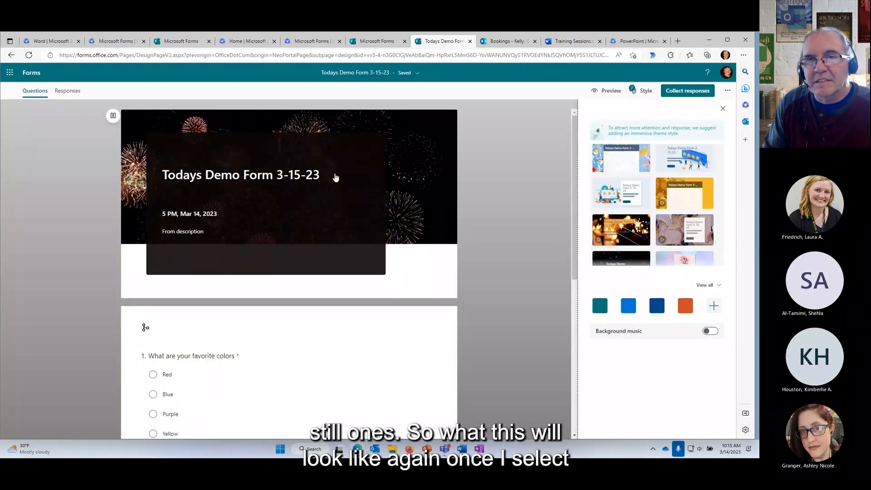
Preview the fireworks-themed form from its Start now page.
click(611, 92)
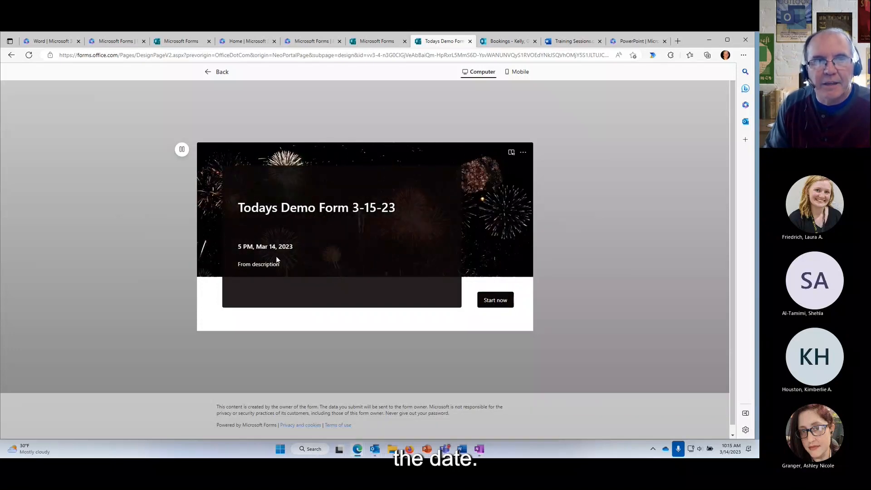
click(495, 300)
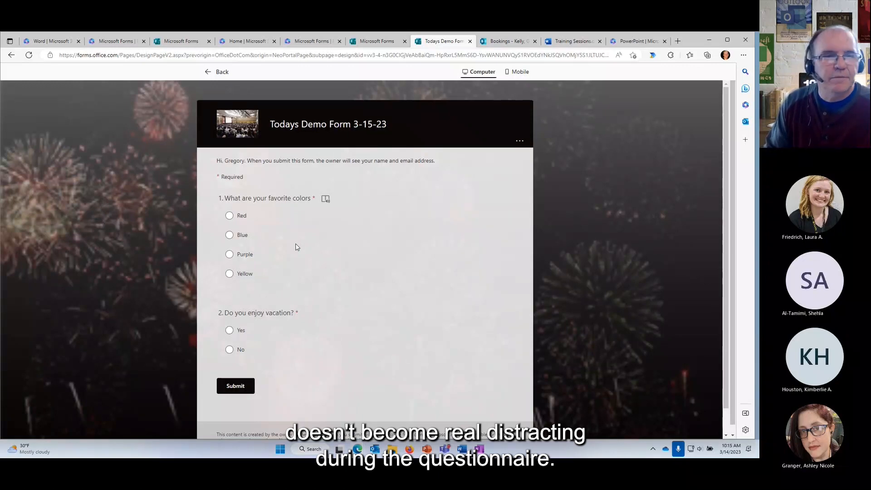
click(207, 72)
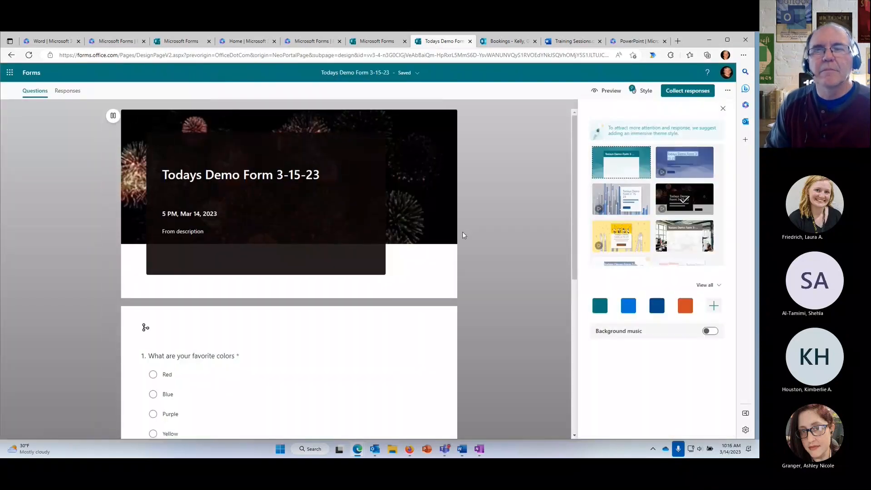
Switch to the plain default theme and colour it dark blue.
click(631, 161)
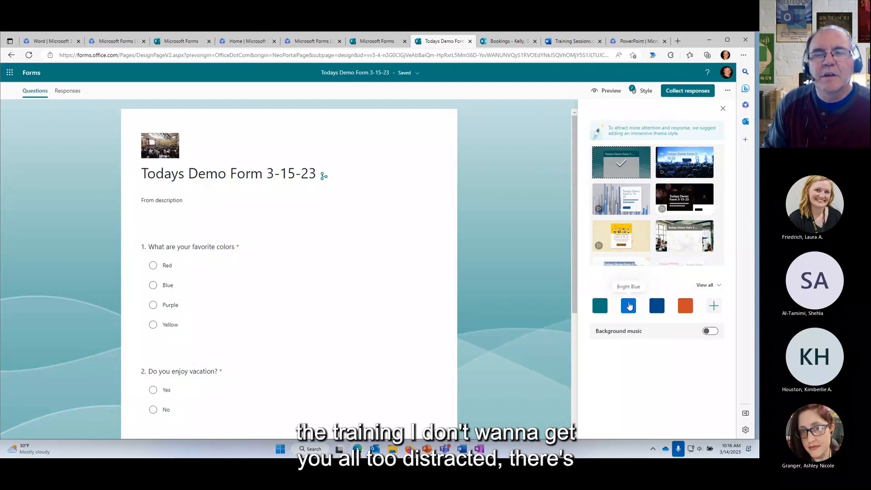
click(654, 306)
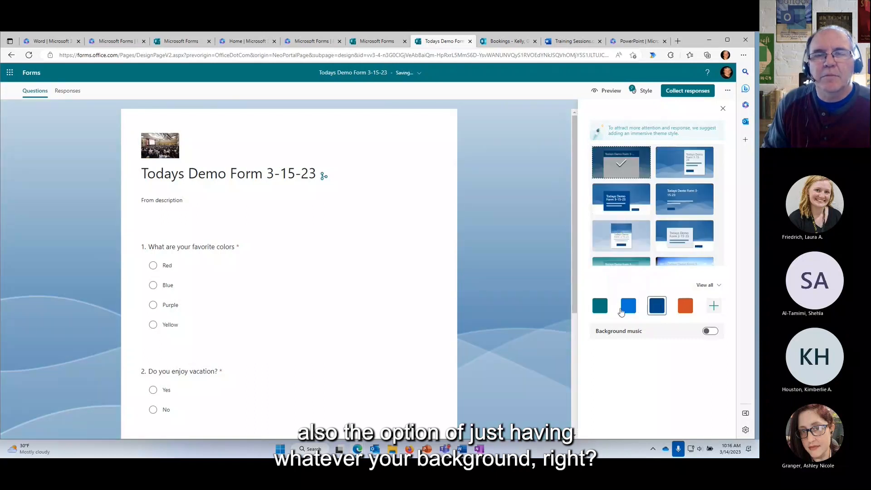
click(600, 306)
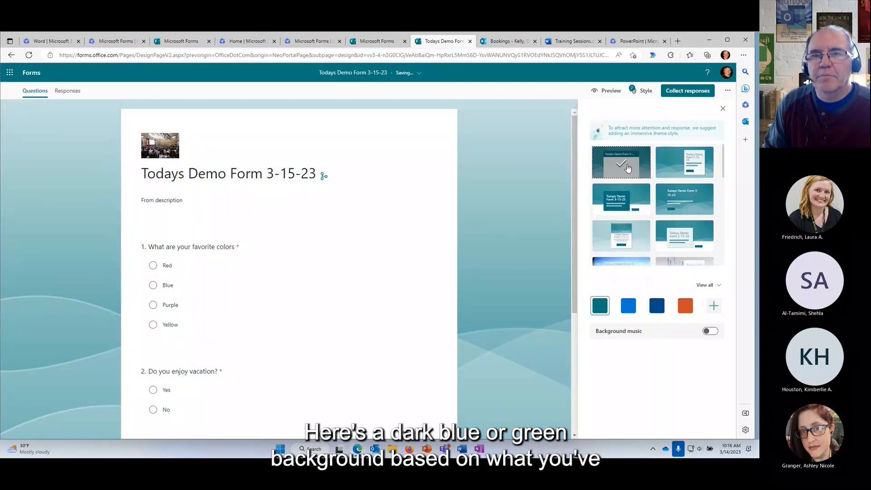
click(685, 306)
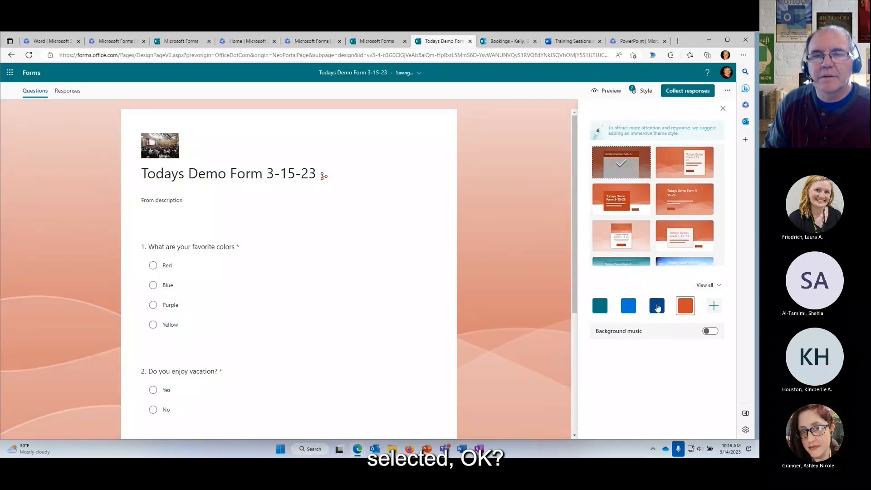
click(658, 307)
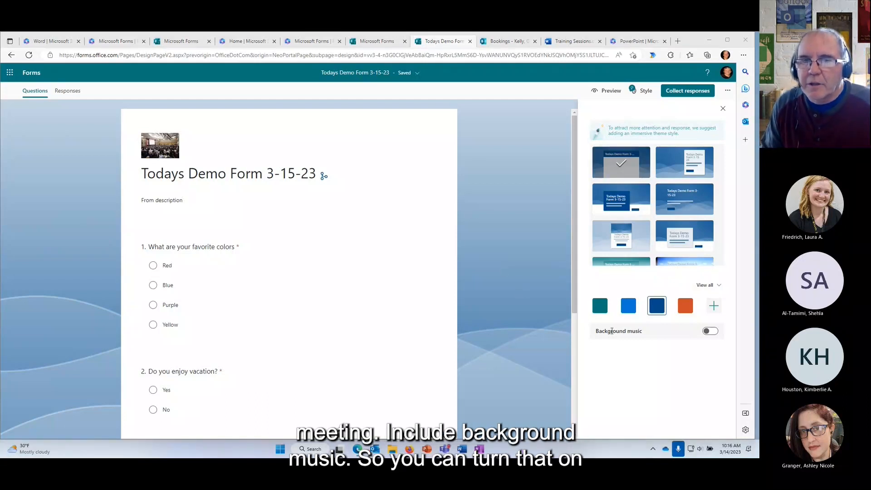
Turn on background music with the Sea swell track.
click(711, 333)
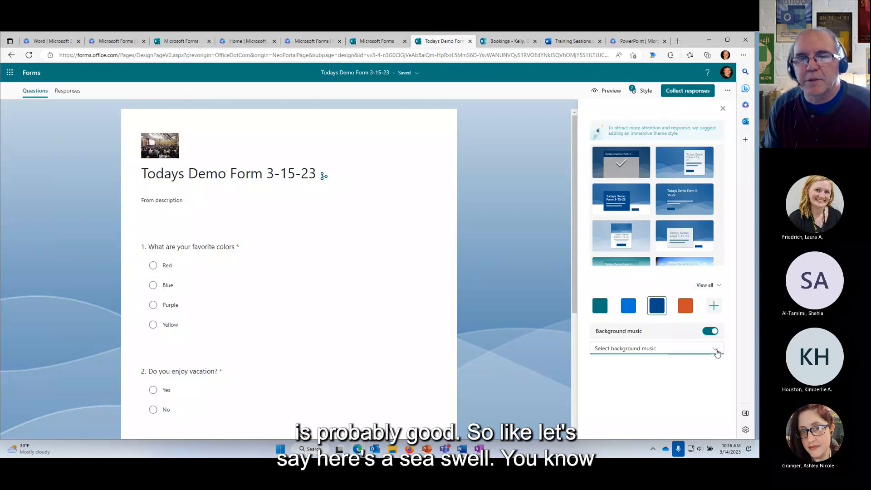
click(716, 352)
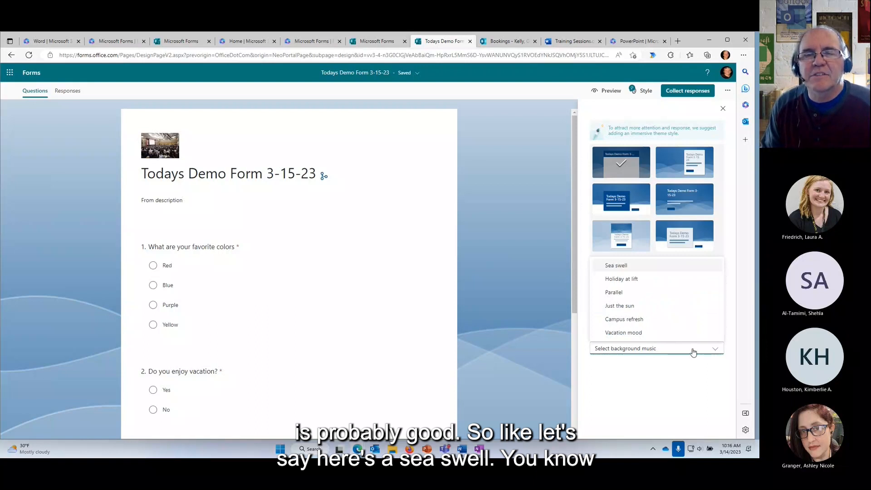
click(612, 266)
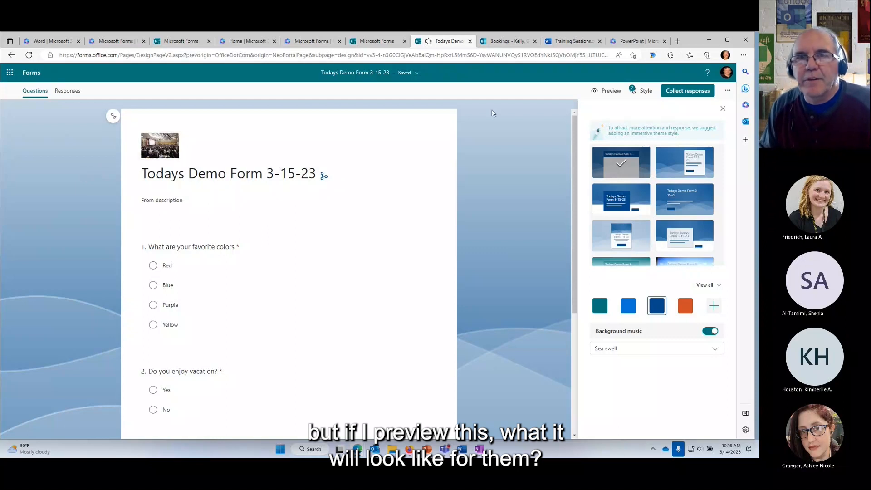
Check the music in preview, then switch background music off.
click(608, 91)
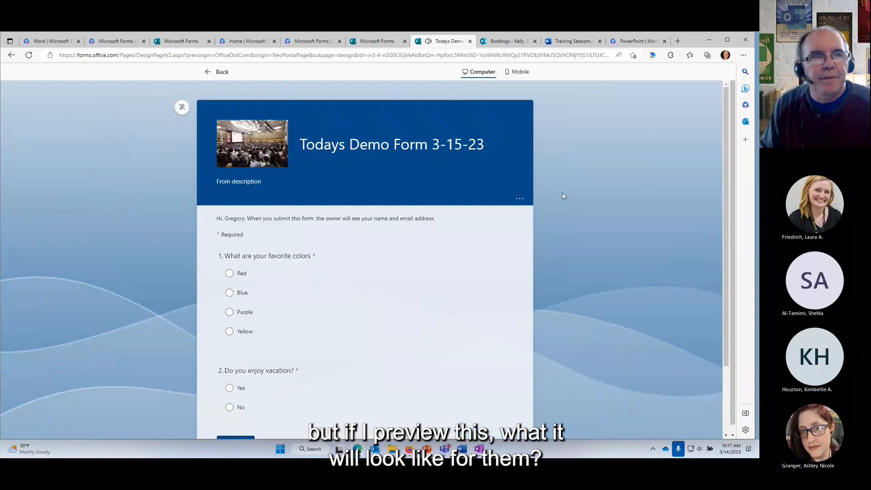
click(182, 107)
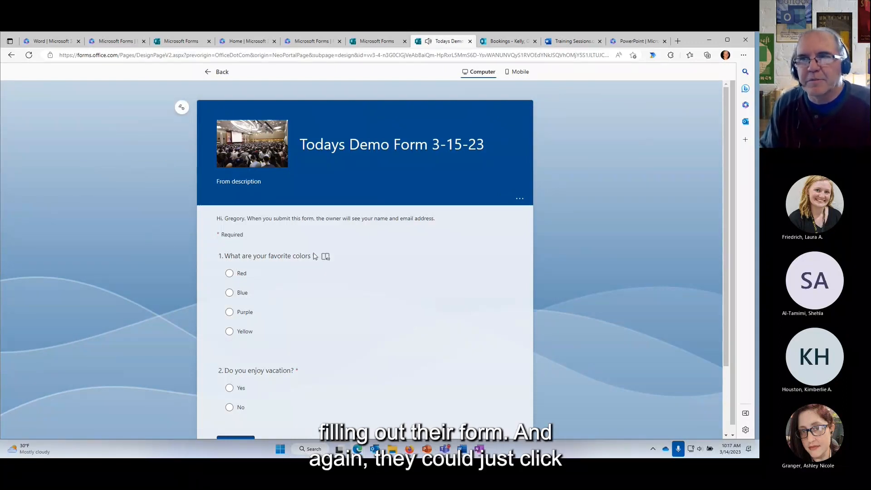
click(182, 108)
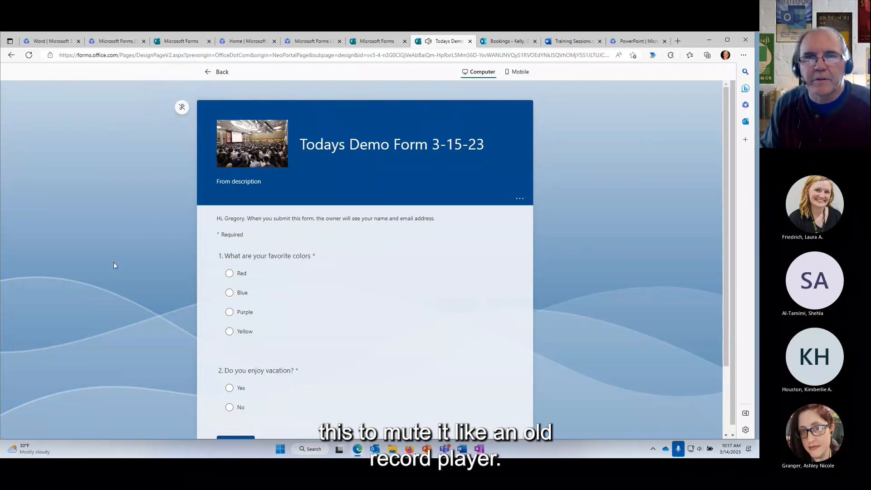
click(213, 78)
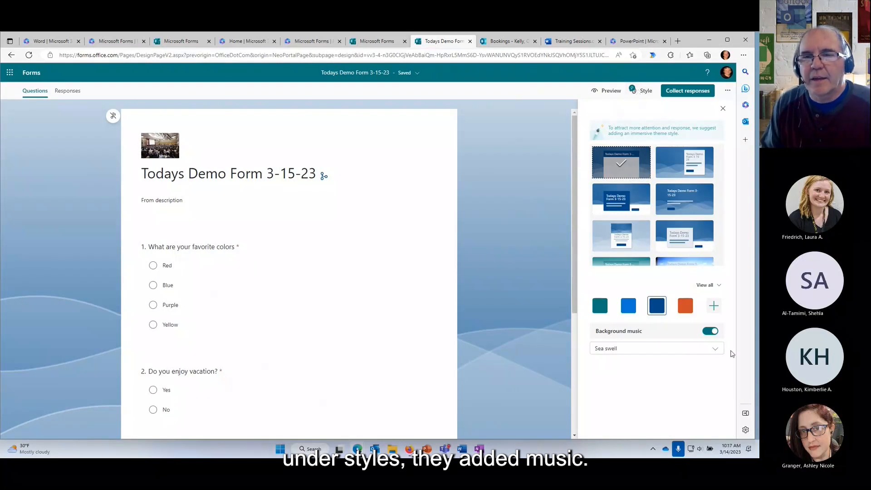
click(707, 334)
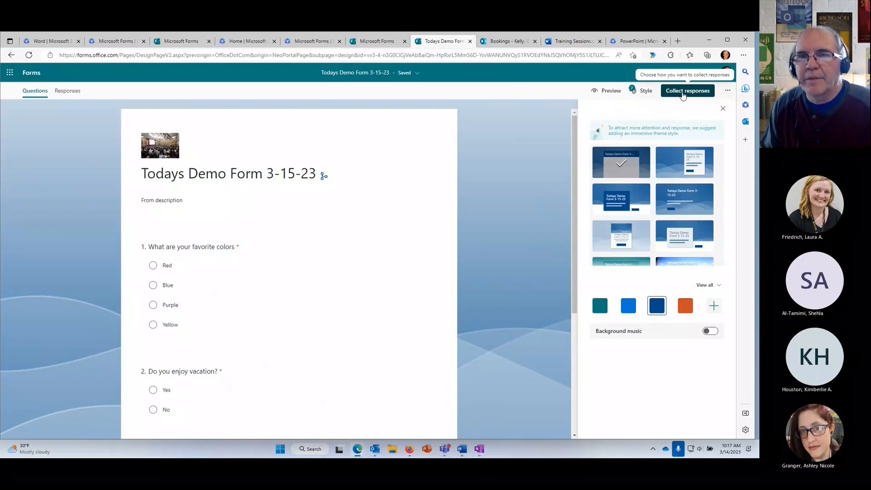
click(683, 92)
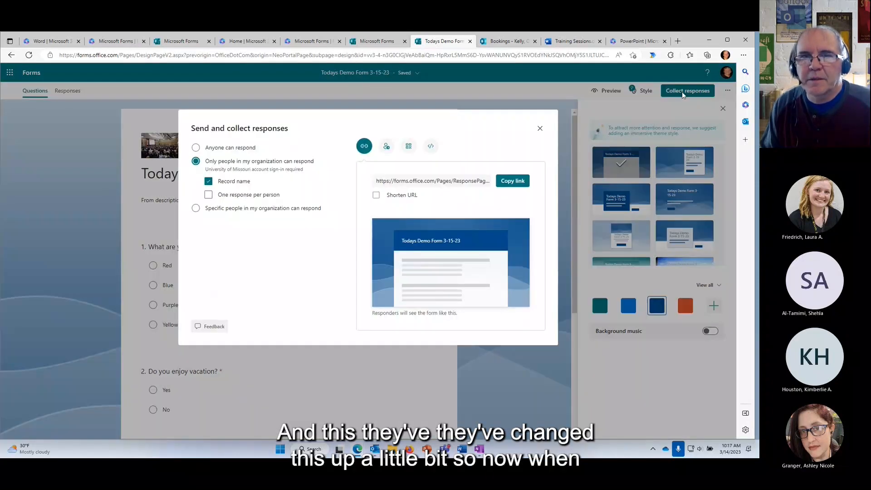
Allow anyone to respond, shorten the form link, and open the invite-by-message option.
click(229, 149)
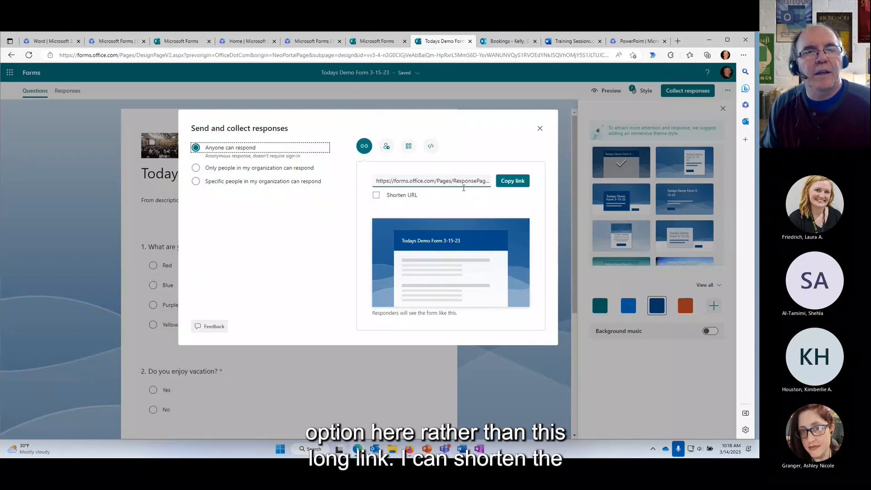
click(377, 197)
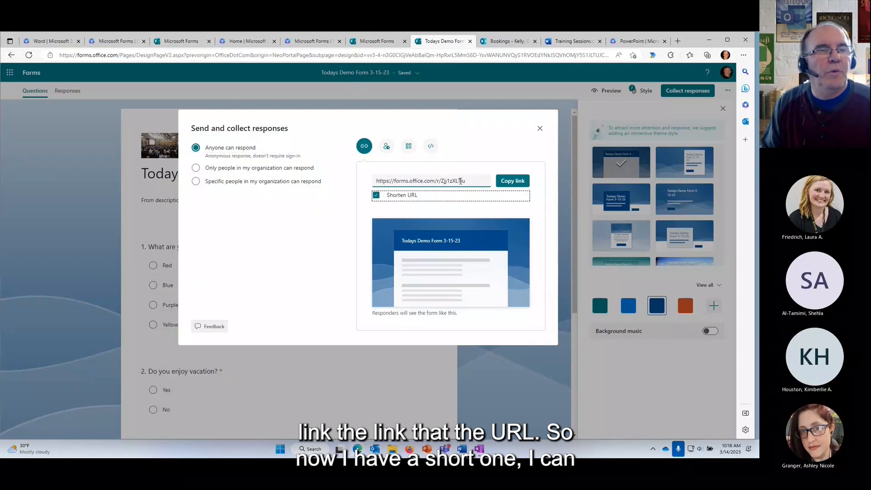
click(386, 152)
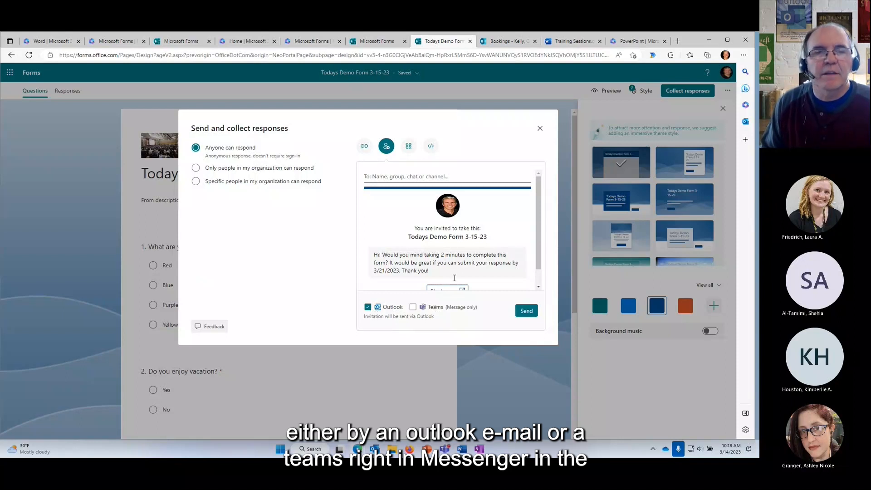
Preview the form's QR code and 640×480 embed code, then return to the shortened link.
scroll(424, 256, down, 1)
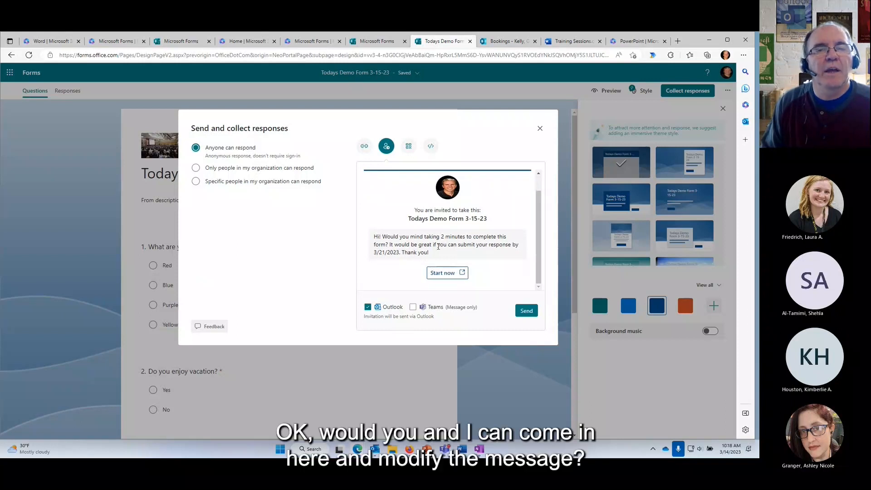
click(438, 245)
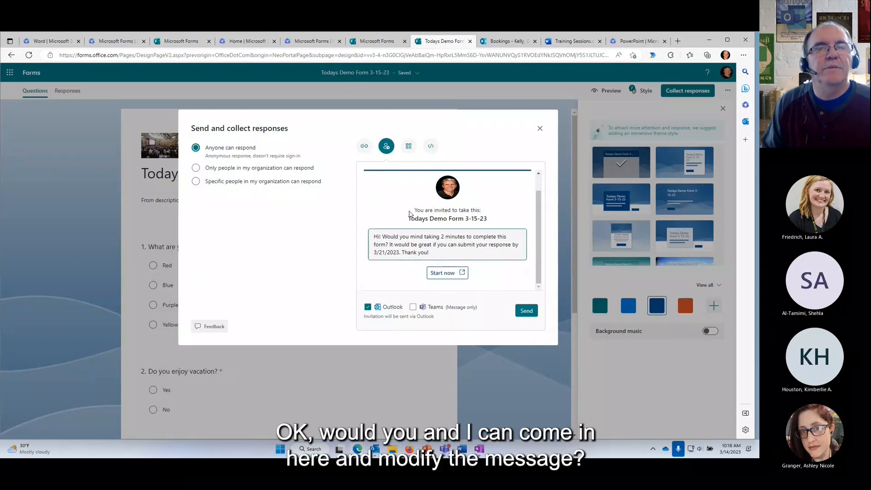
click(409, 146)
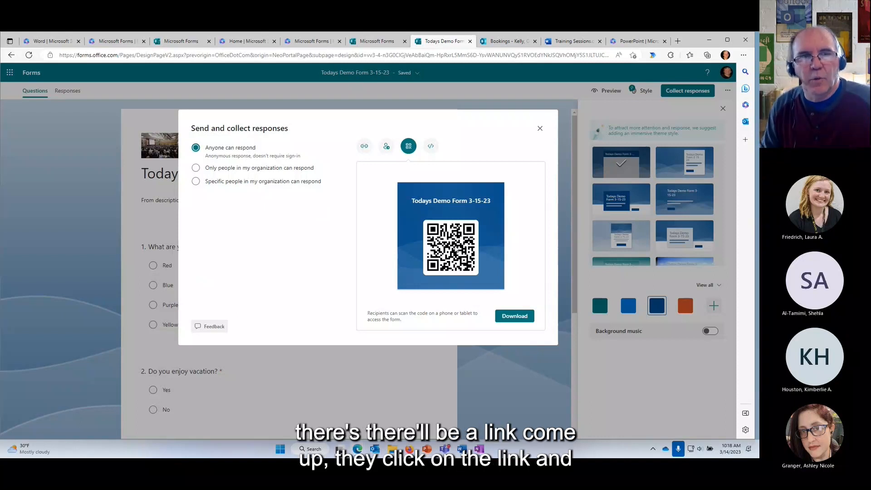
click(430, 148)
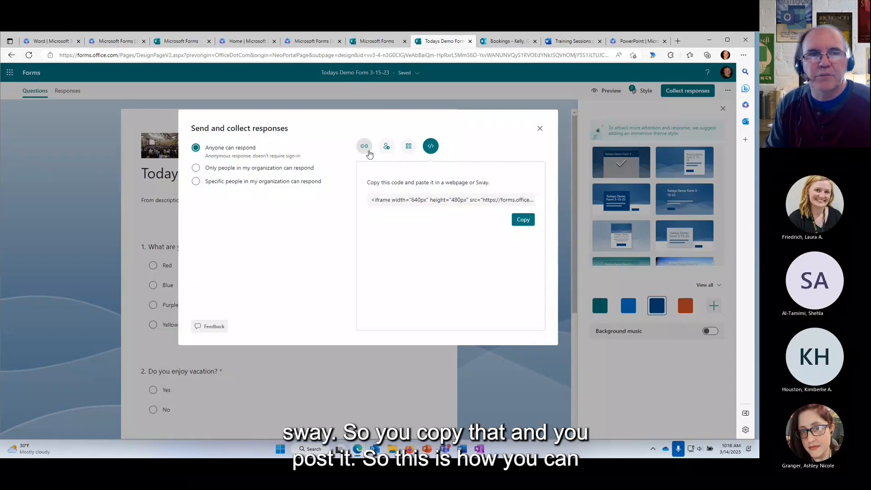
click(365, 147)
Allow only people in my organization to respond, toggling Record name off and back on.
click(274, 169)
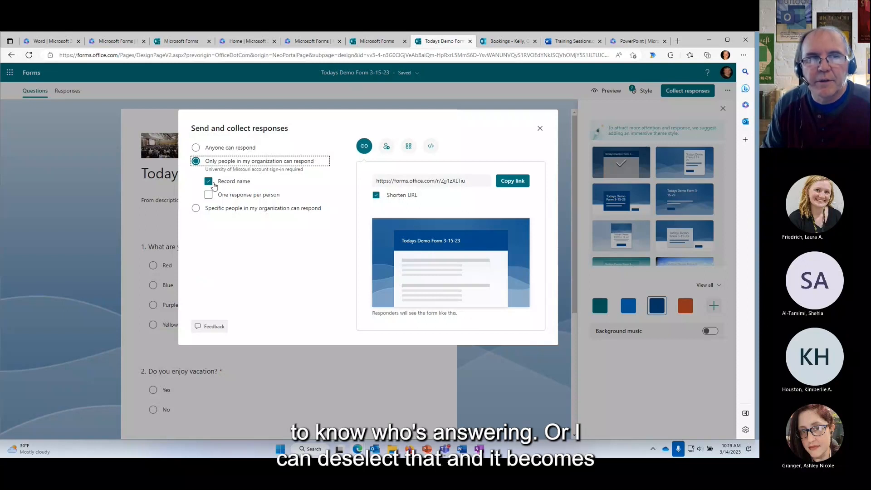
click(209, 183)
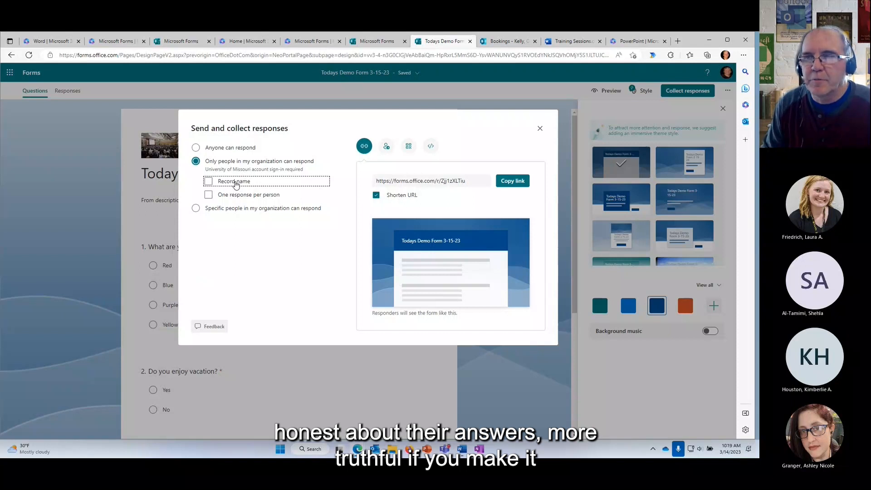
click(236, 183)
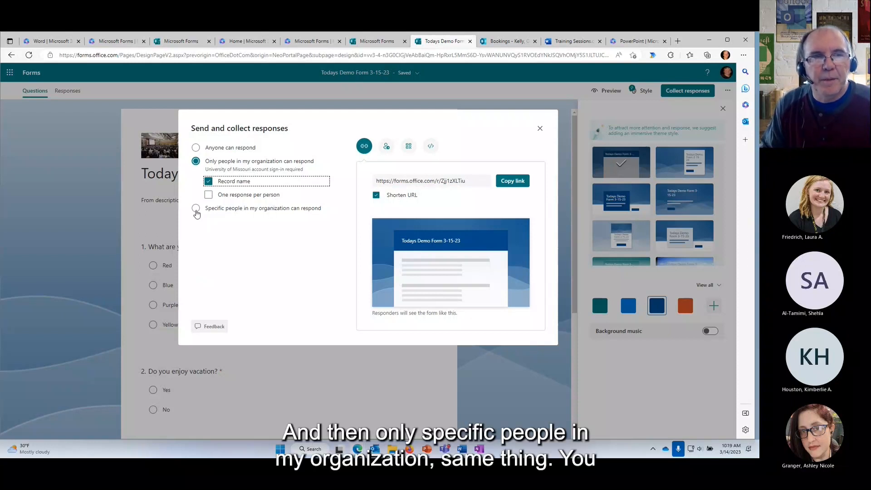
Limit responses to specific people in the organization, try and clear a name, then close sharing.
click(196, 210)
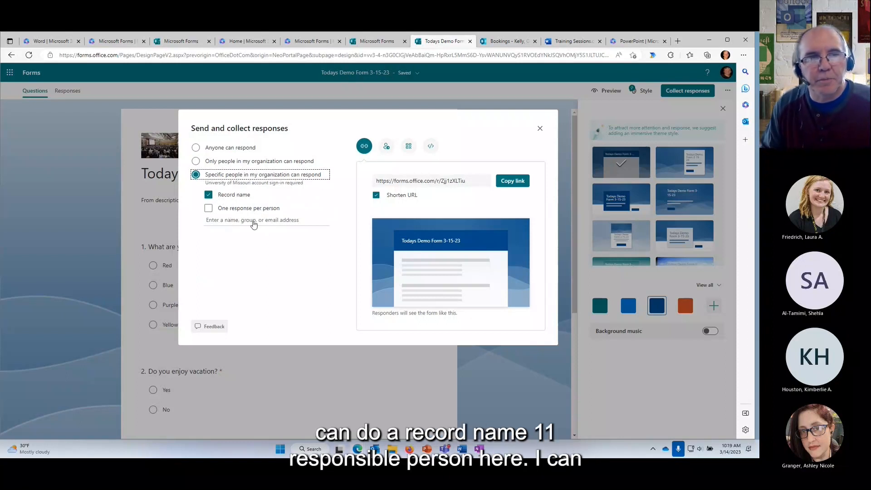
click(226, 221)
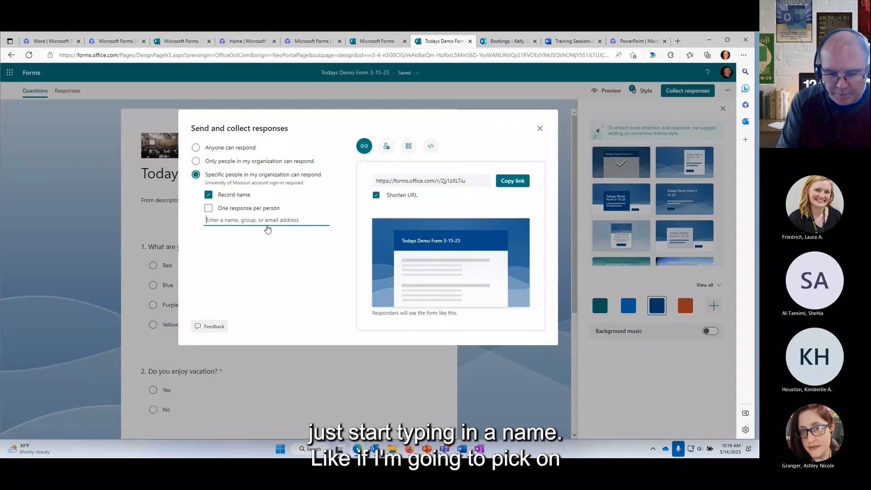
text(awsh)
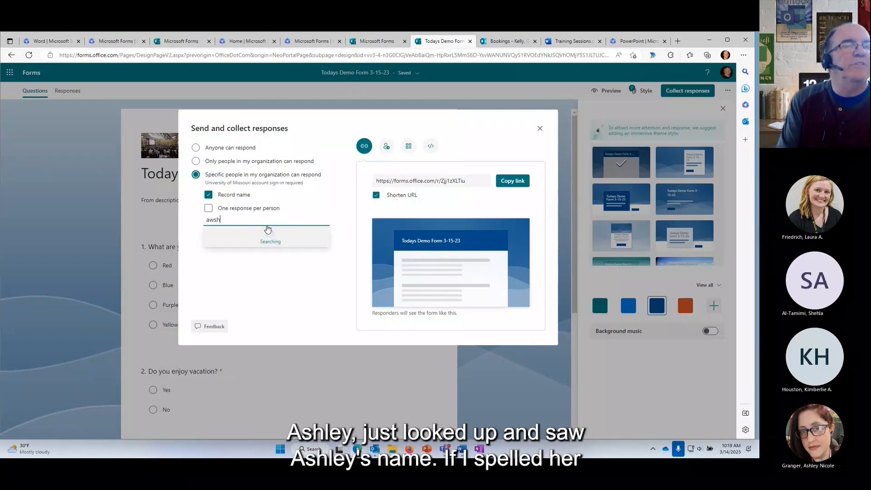
key(BackSpace)
key(BackSpace)
key(BackSpace)
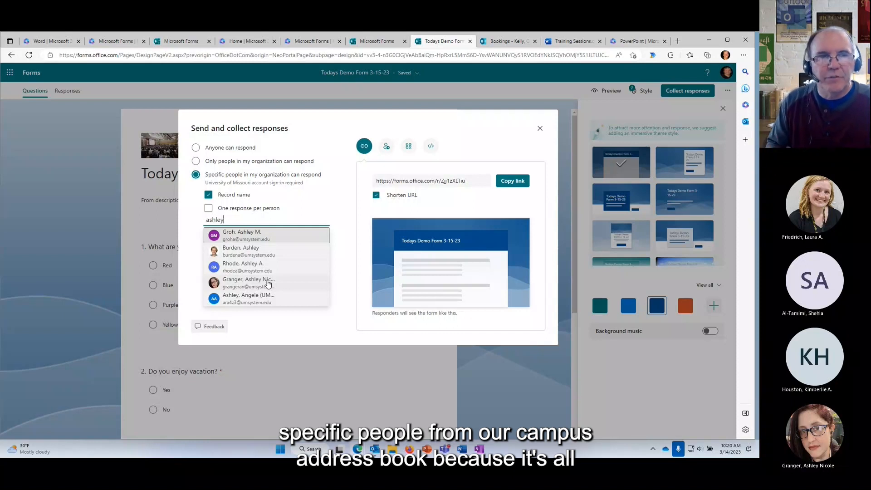
key(BackSpace)
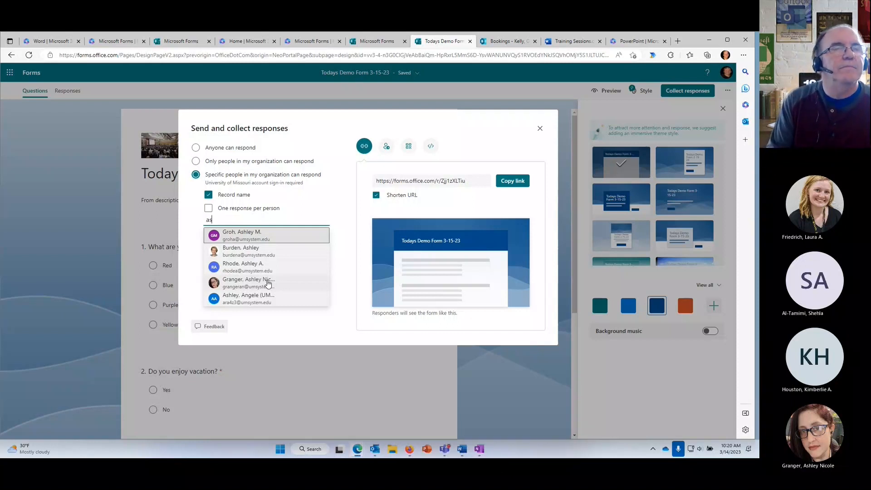
key(BackSpace)
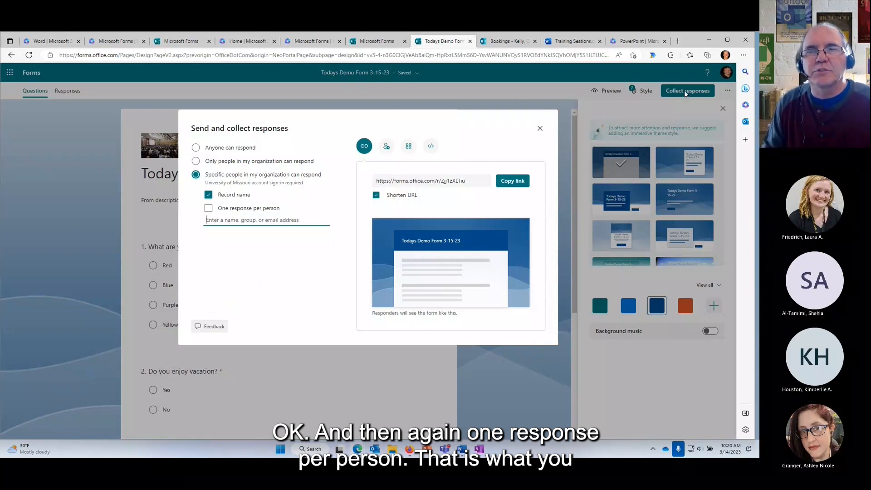
click(540, 128)
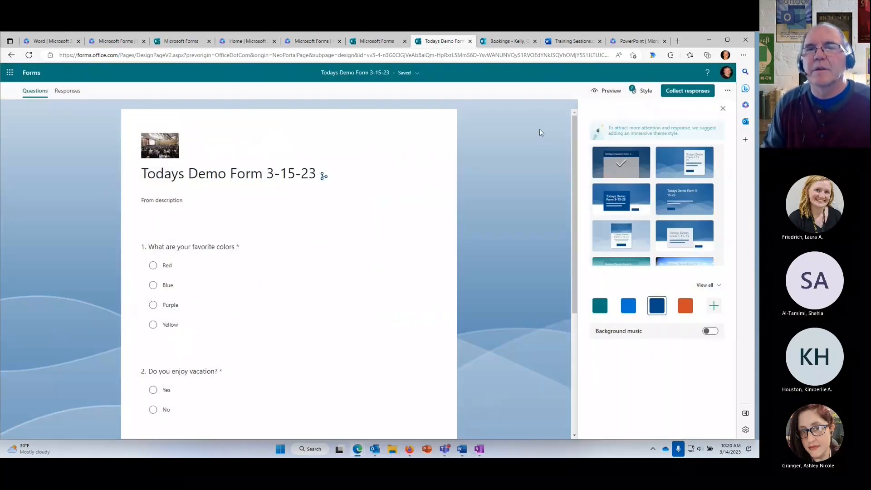
From Collaborate or Duplicate, generate a collaborate-and-view-results link and a duplicate-as-template link.
click(728, 91)
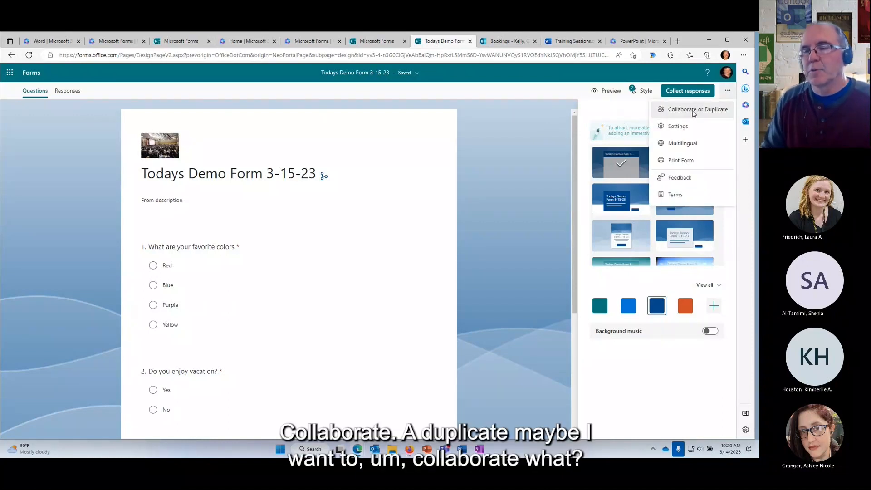
click(693, 110)
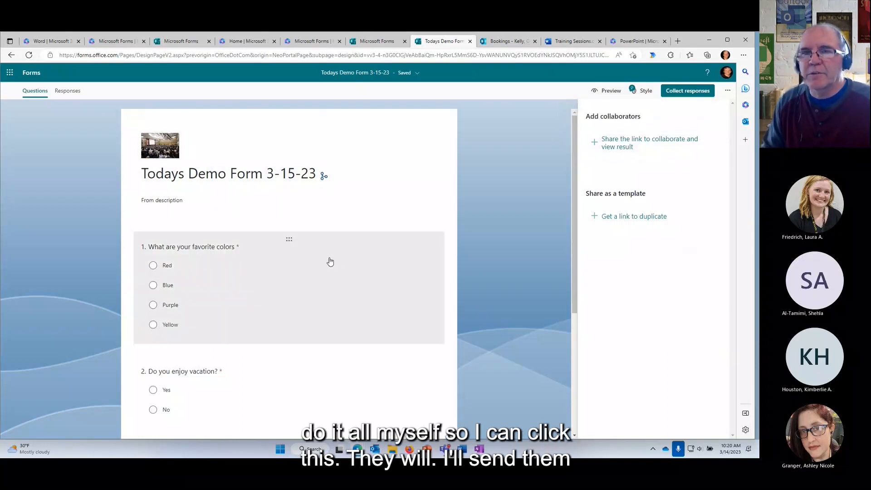
click(617, 148)
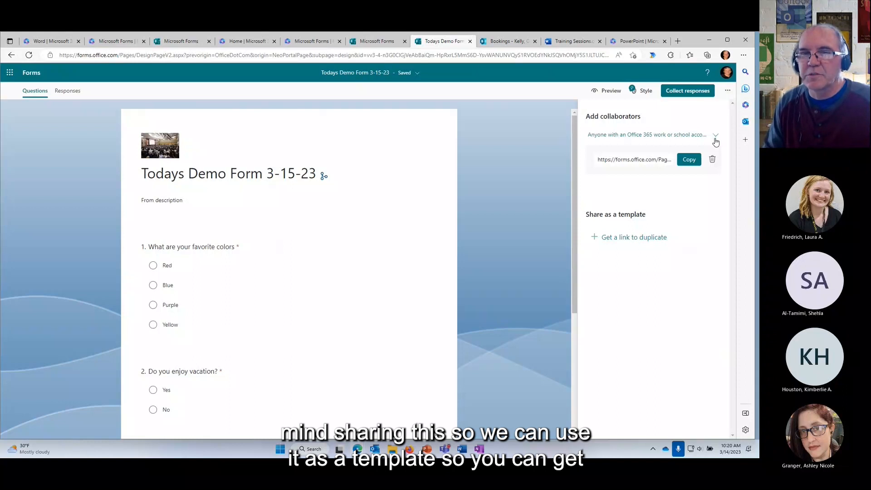
click(625, 240)
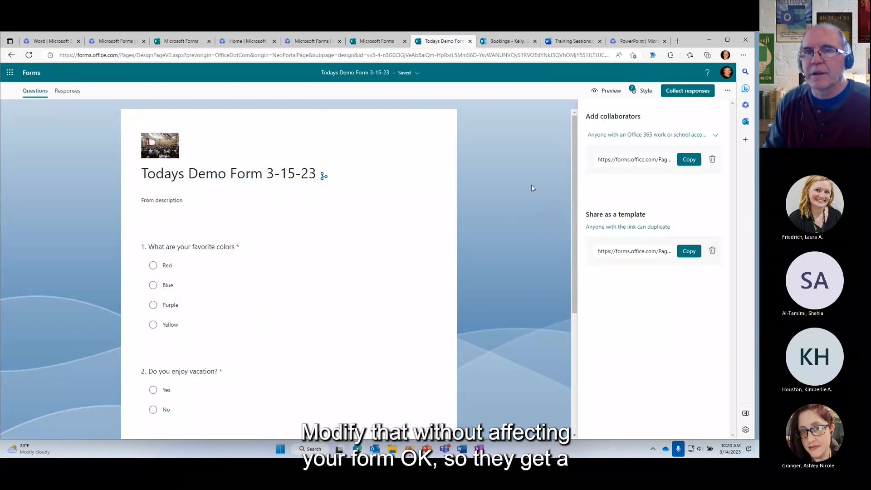
click(727, 90)
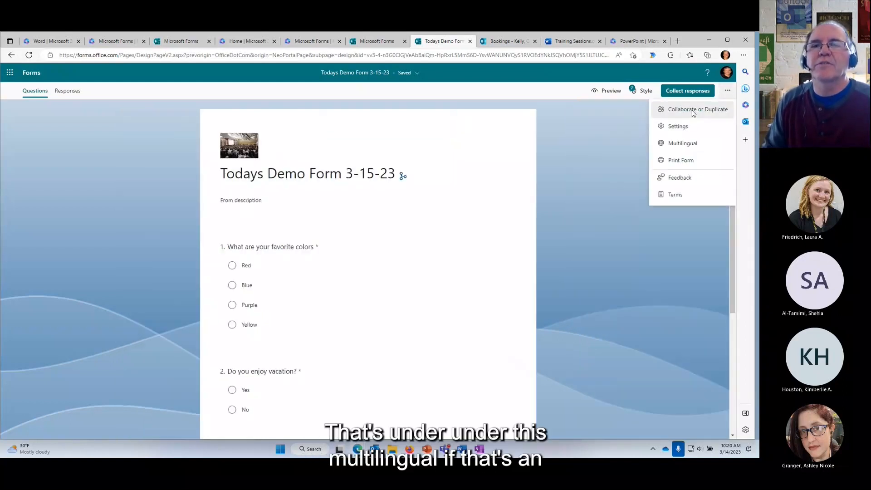
click(688, 150)
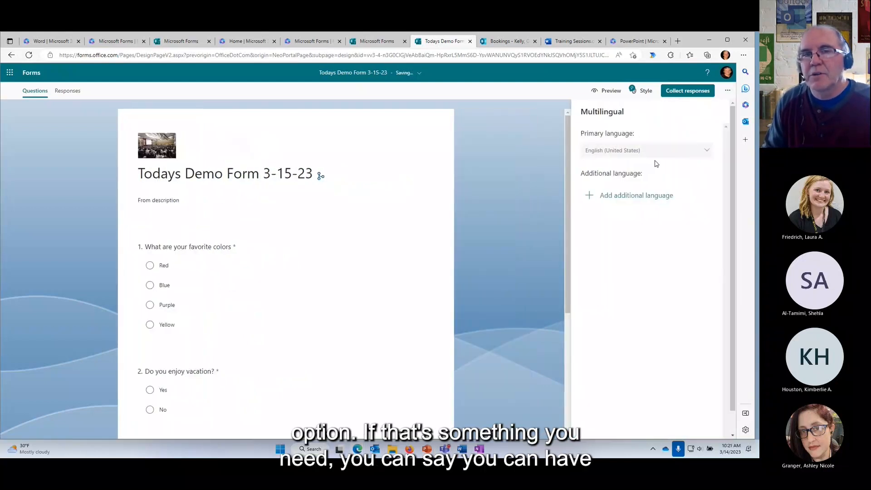
click(617, 196)
scroll(625, 267, down, 3)
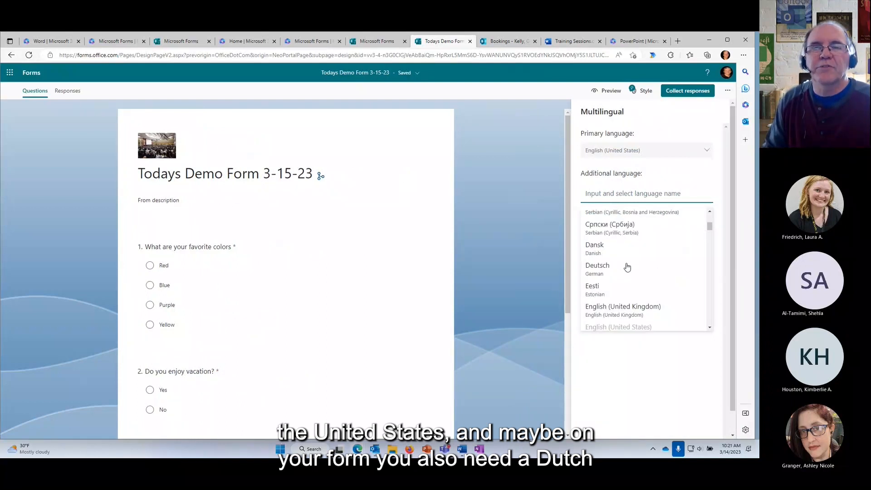
click(596, 233)
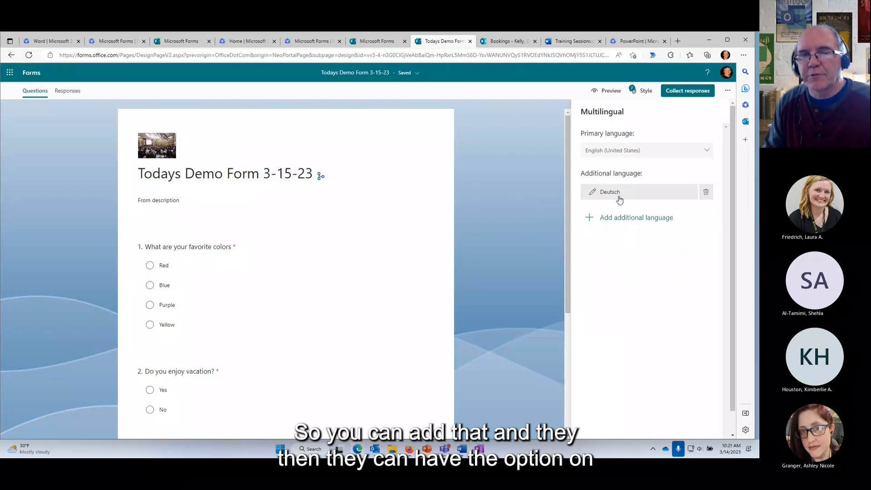
click(706, 193)
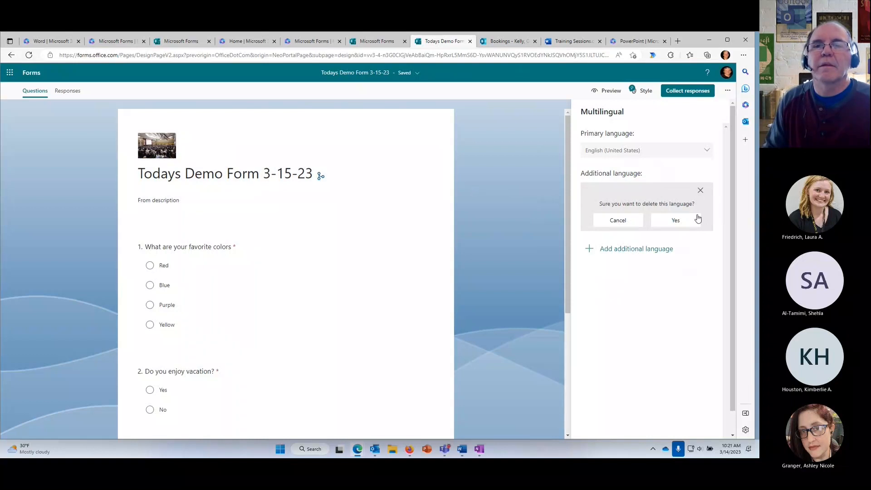
click(667, 222)
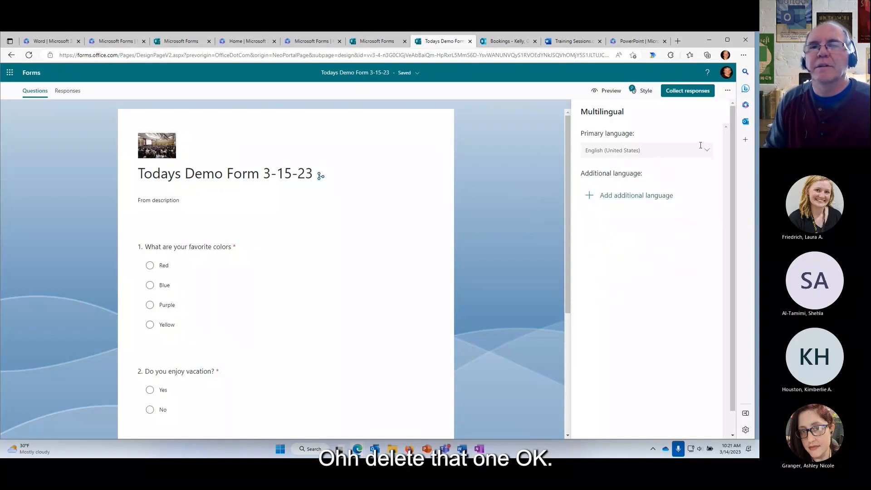
click(728, 91)
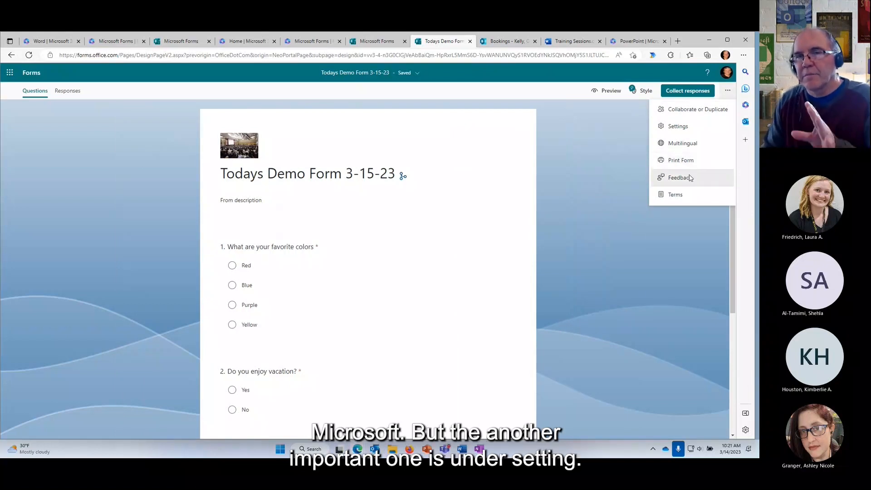
Open Settings and toggle Start date, End date and time duration on then off again.
click(684, 128)
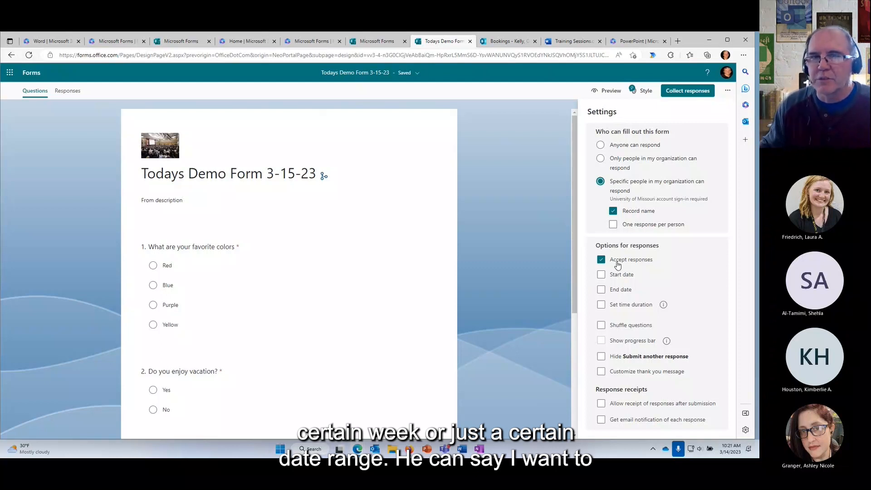
click(607, 276)
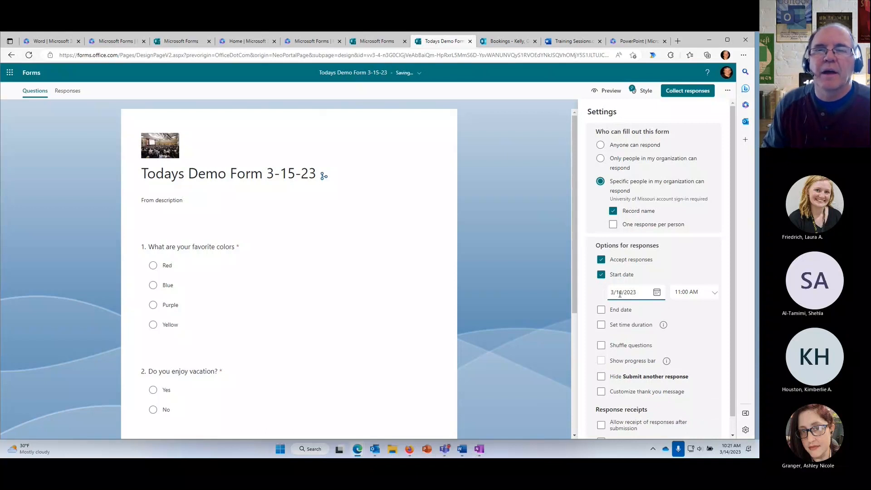
click(601, 310)
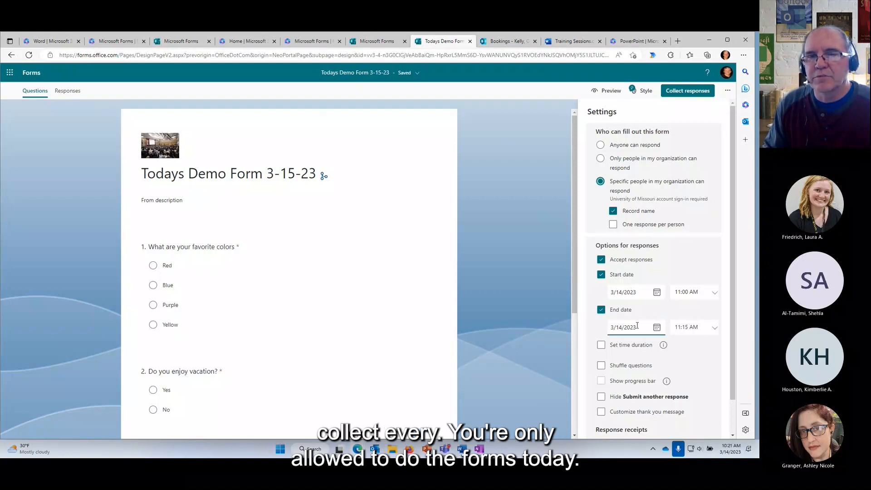
click(601, 275)
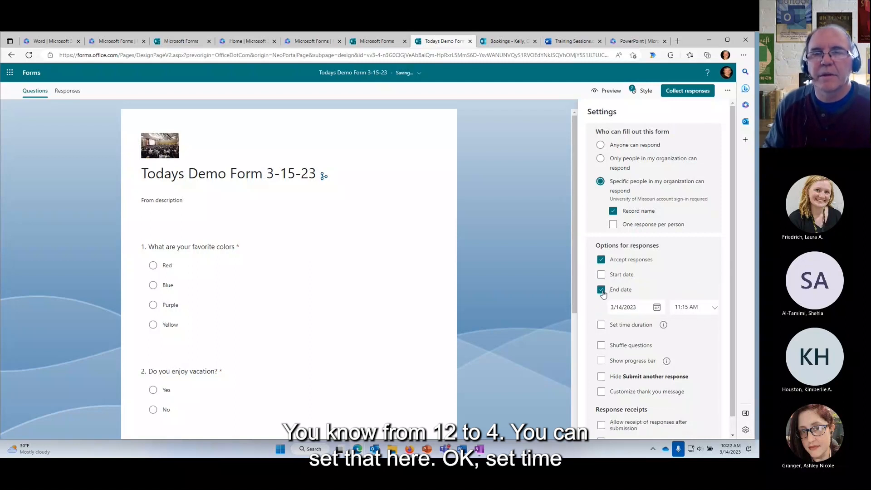
click(601, 290)
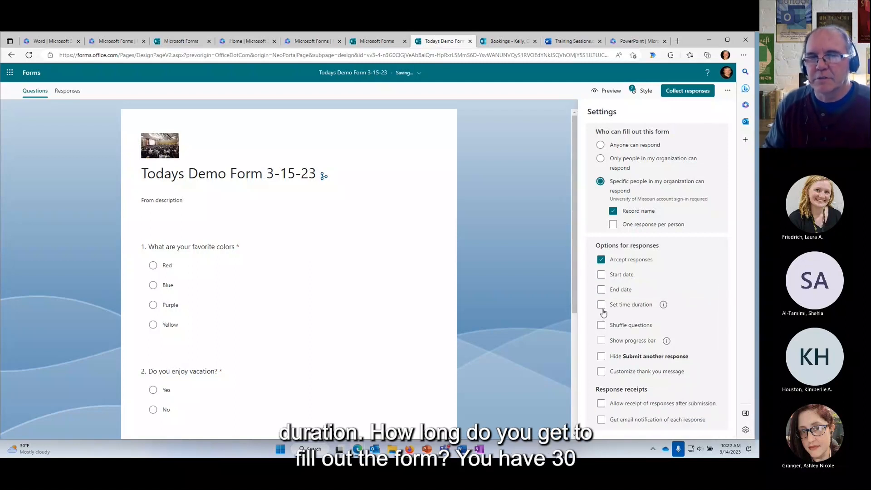
click(602, 307)
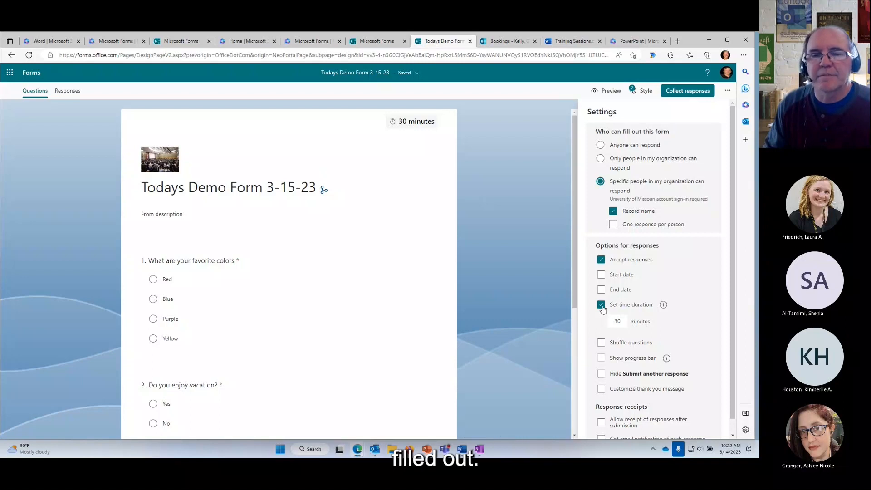
click(602, 306)
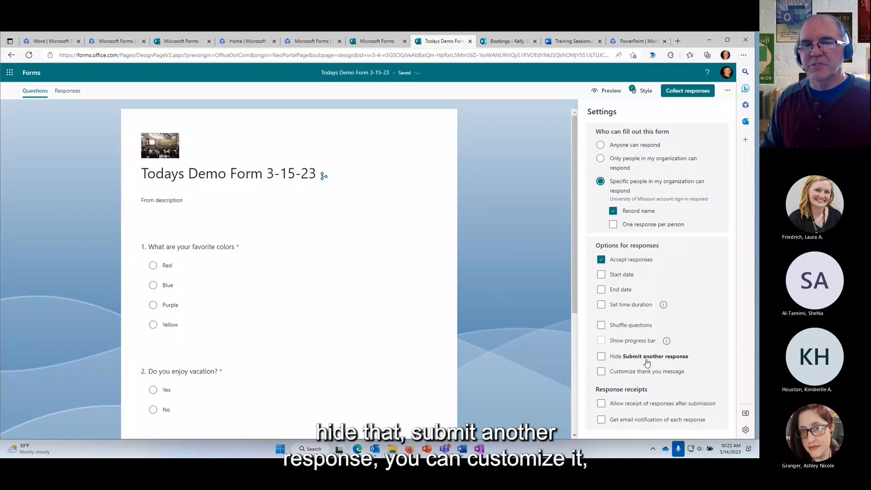
Toggle custom thank-you message, response receipts and email notifications on then off, and close Settings.
click(601, 372)
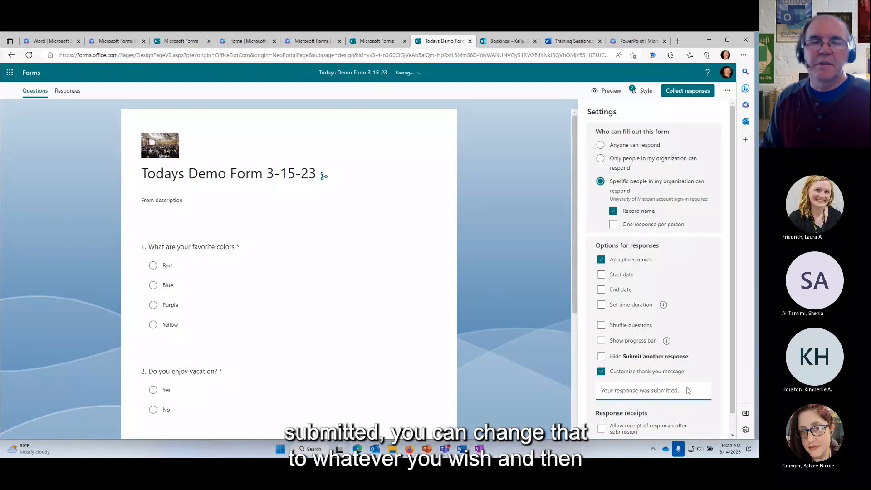
click(601, 372)
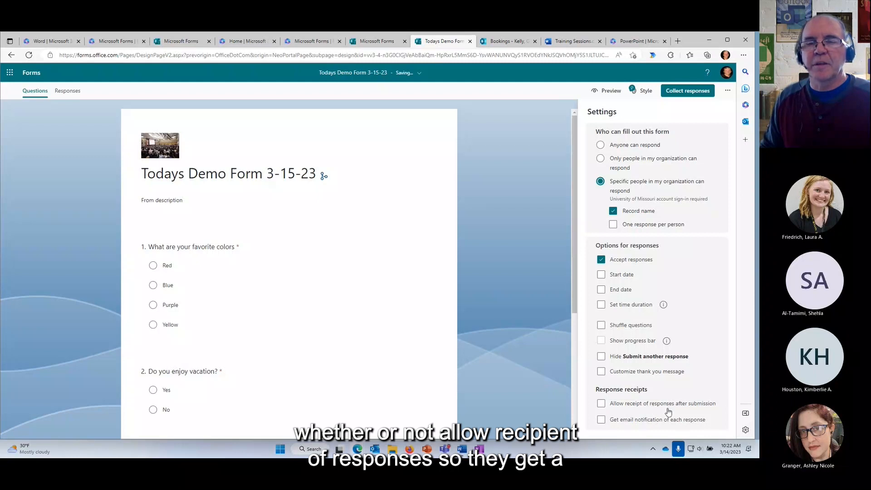
click(600, 405)
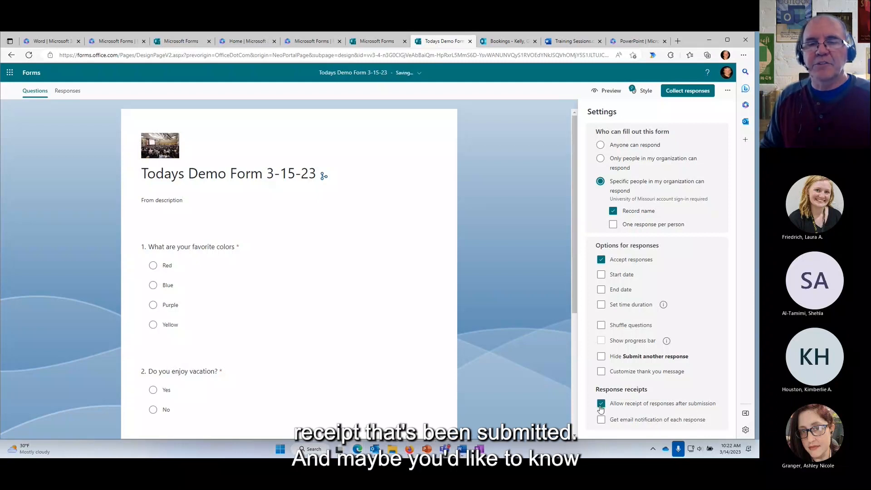
click(601, 406)
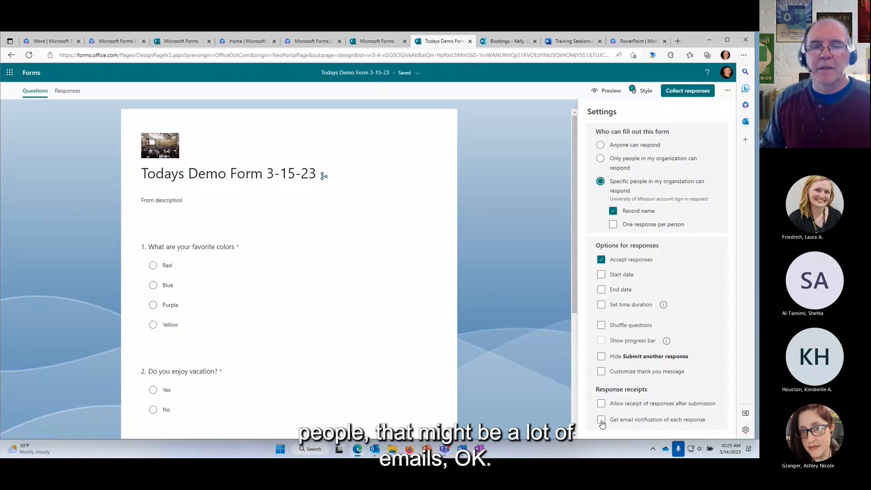
click(601, 420)
click(601, 420)
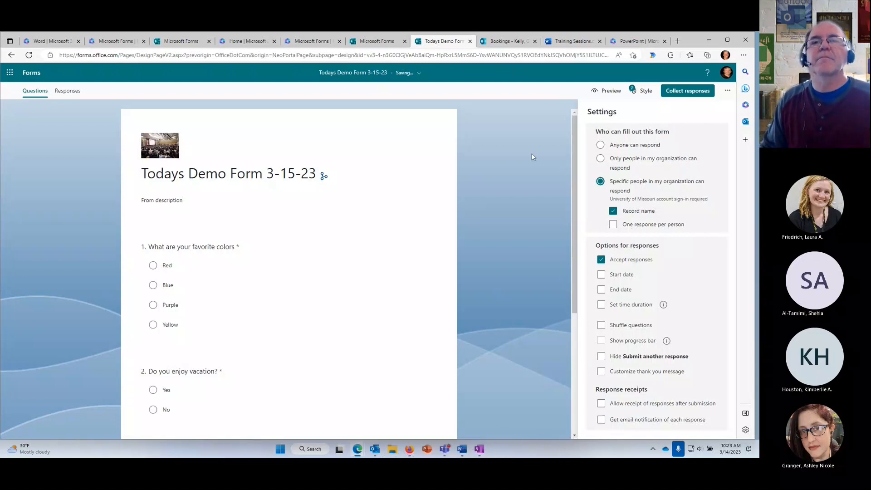
click(517, 162)
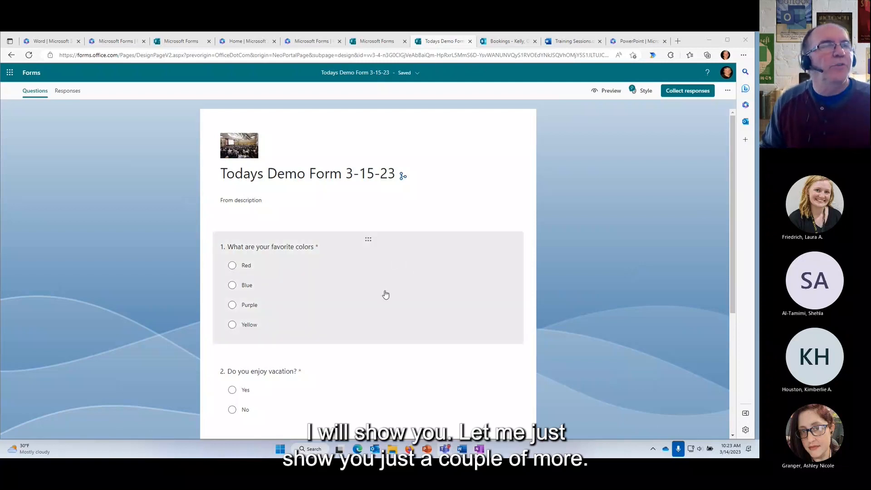
Scroll through the form, then go back to the Forms home page via the header link.
scroll(397, 324, down, 4)
scroll(400, 326, up, 1)
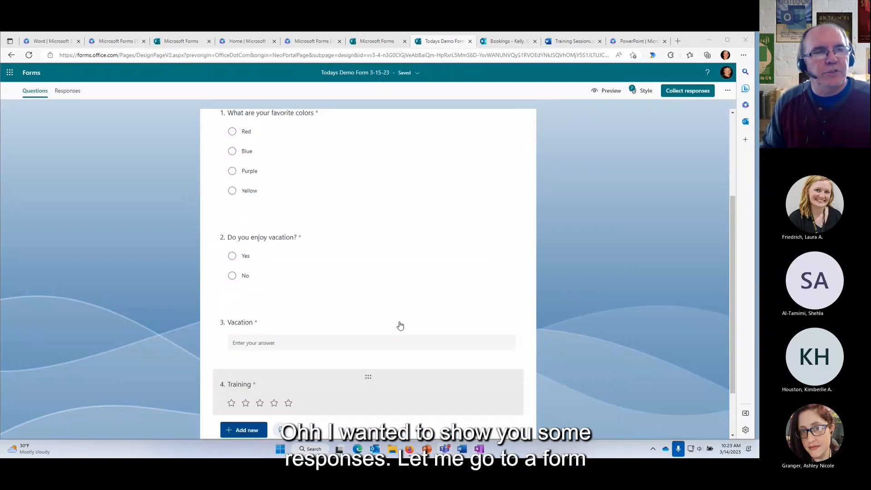
scroll(400, 326, up, 3)
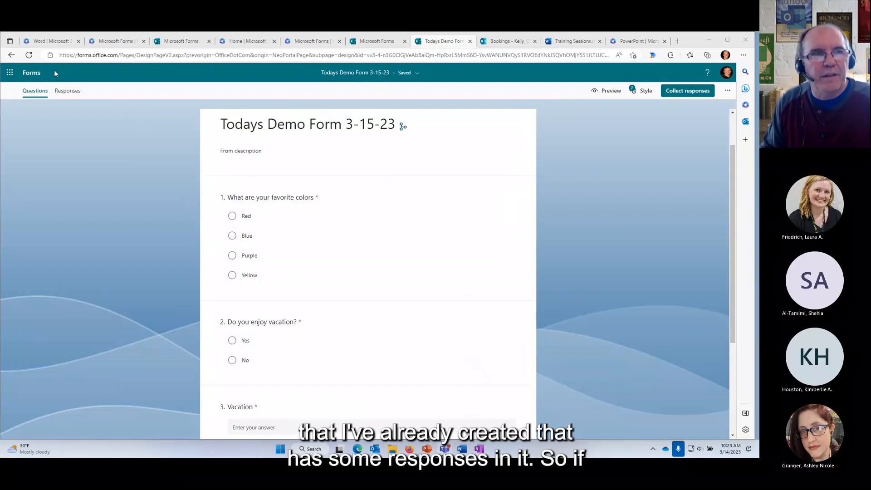
click(31, 75)
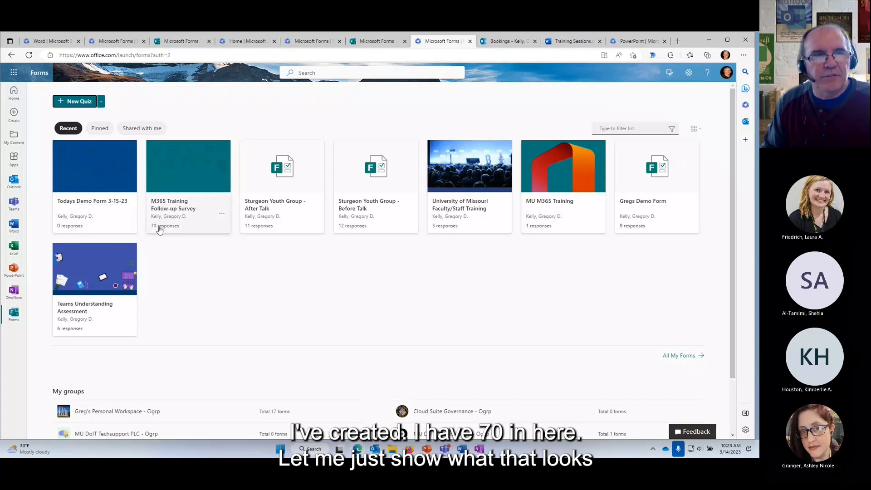
Open the M365 Training Follow-up Survey and scroll through its text and Likert questions.
click(168, 206)
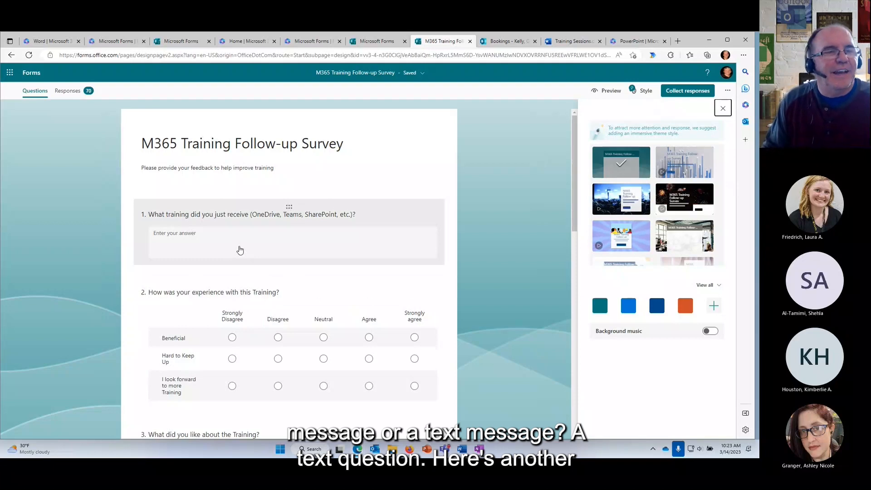
scroll(240, 250, down, 10)
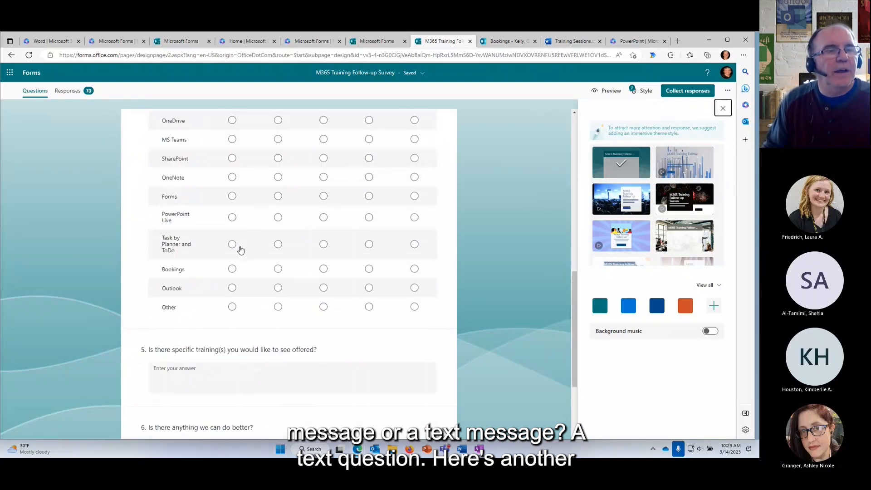
scroll(240, 250, down, 3)
scroll(240, 250, up, 6)
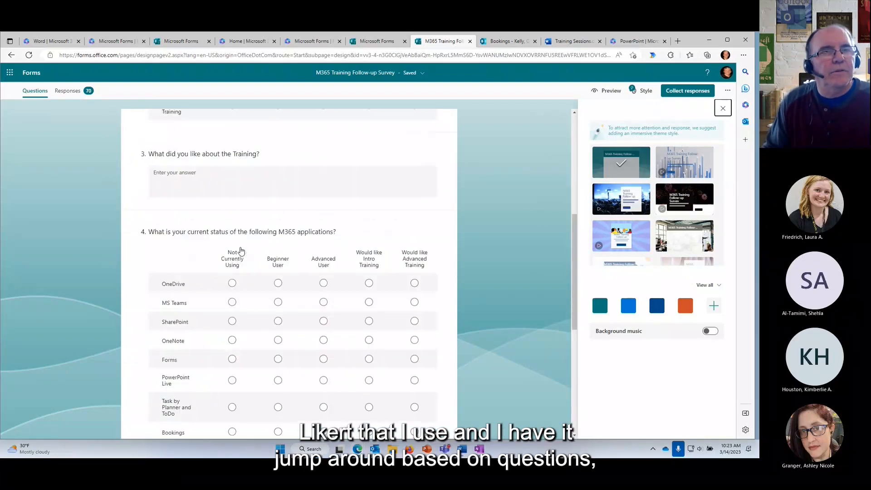
scroll(240, 252, up, 6)
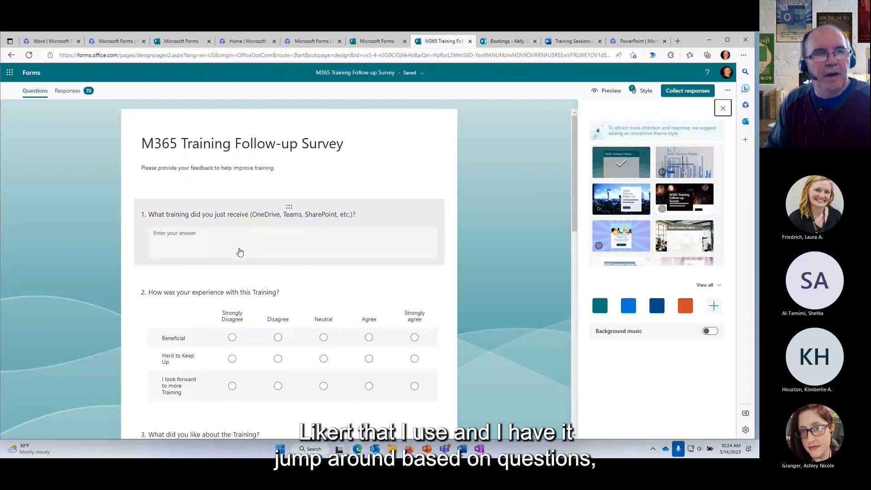
Show the Responses summary and browse its charts: 70 responses, 34:49 average completion time.
click(68, 91)
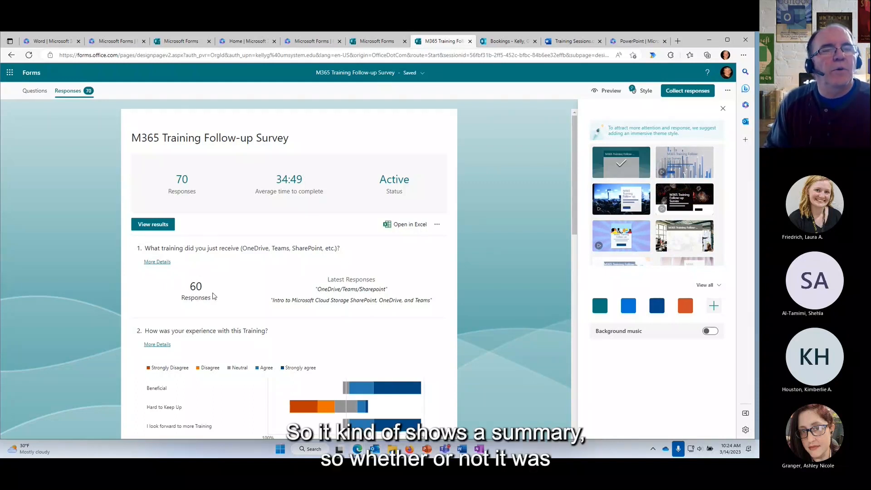
scroll(357, 316, down, 5)
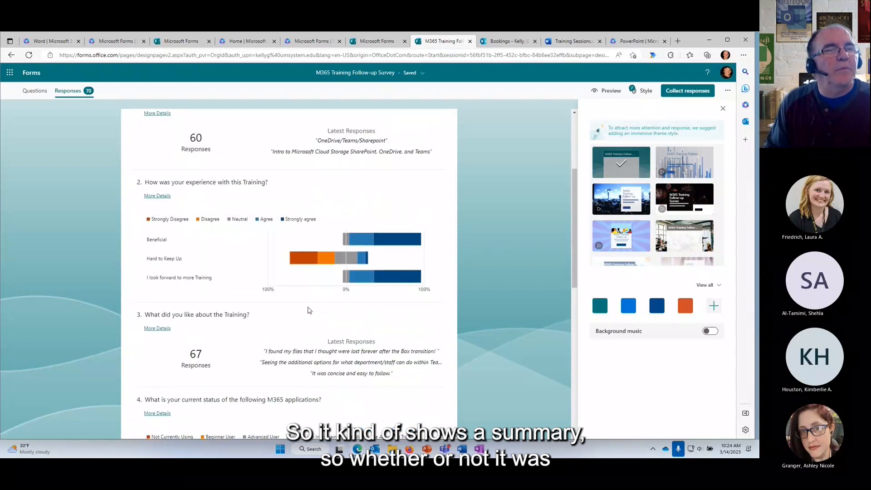
scroll(272, 295, up, 1)
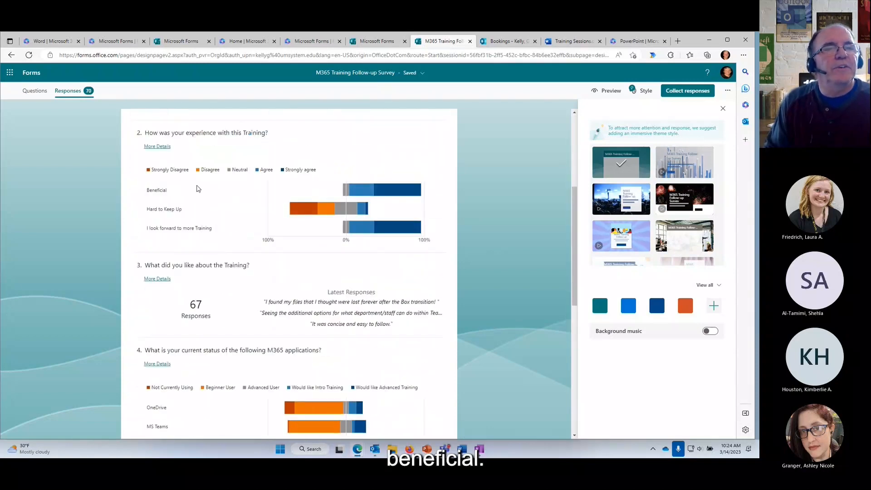
scroll(285, 294, down, 1)
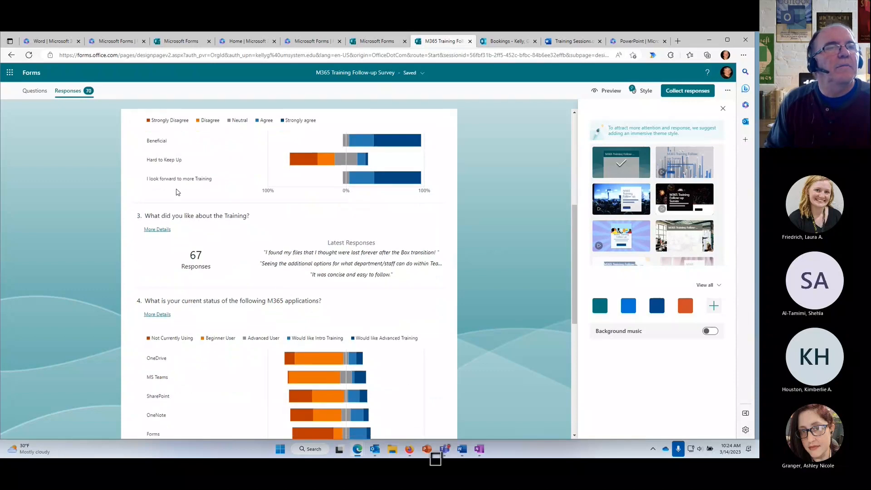
scroll(248, 302, down, 1)
scroll(245, 304, up, 2)
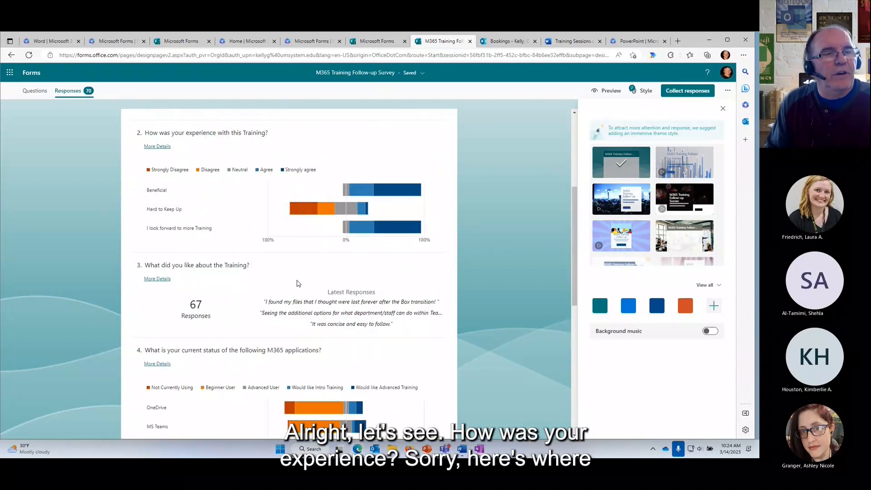
scroll(282, 311, down, 3)
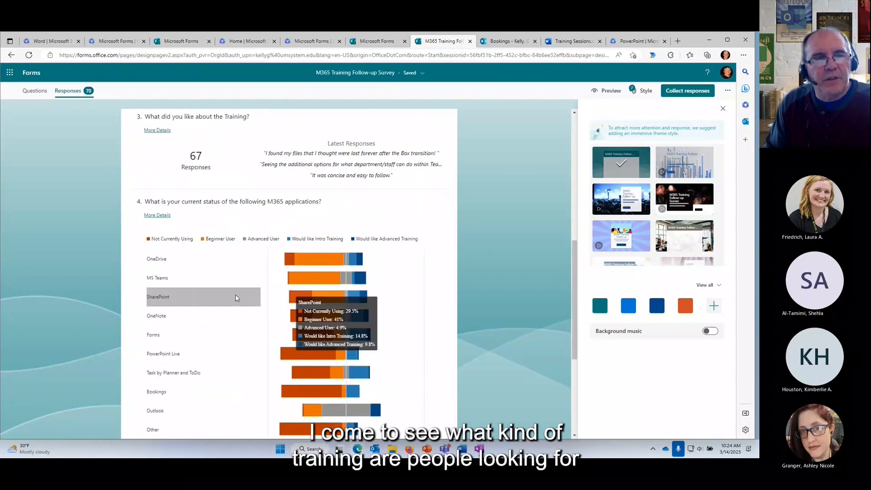
scroll(221, 281, down, 1)
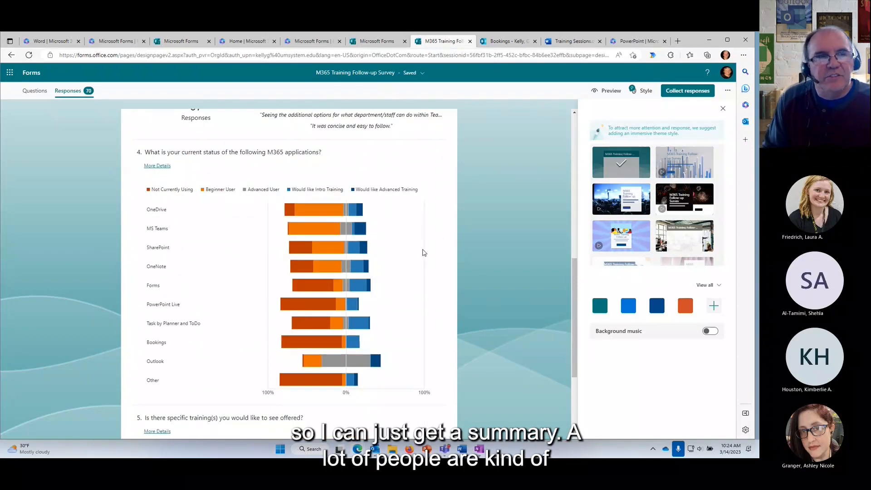
mouse_move(329, 211)
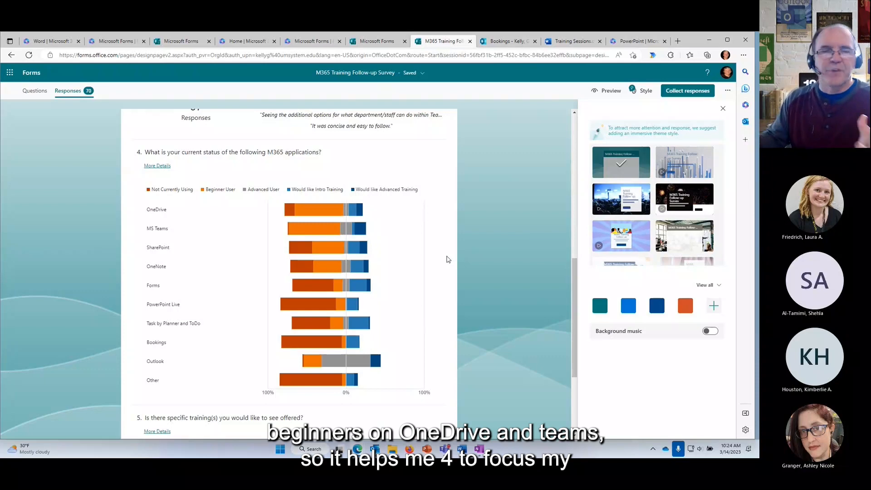
scroll(448, 259, up, 10)
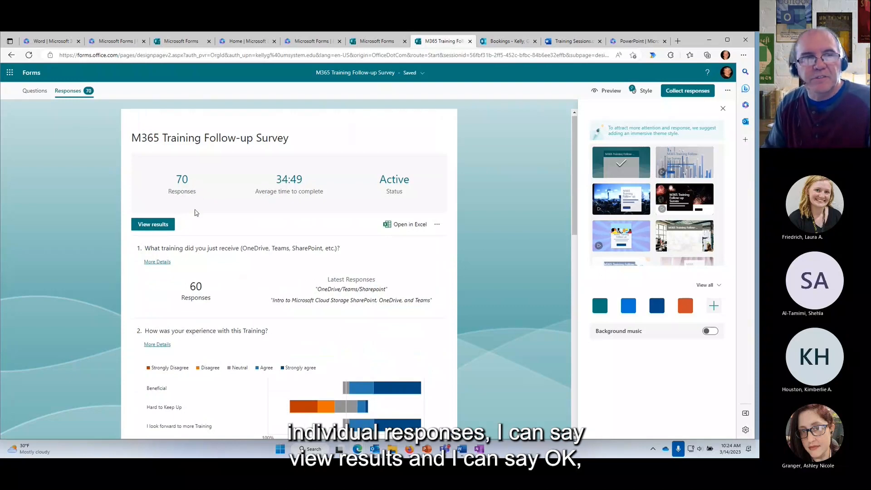
Switch to individual response view and read through respondent 2's answers.
click(155, 227)
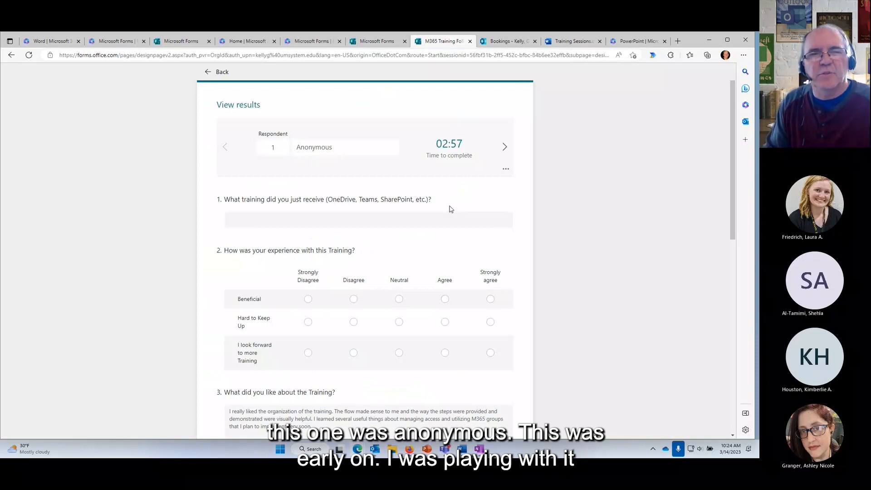
click(506, 147)
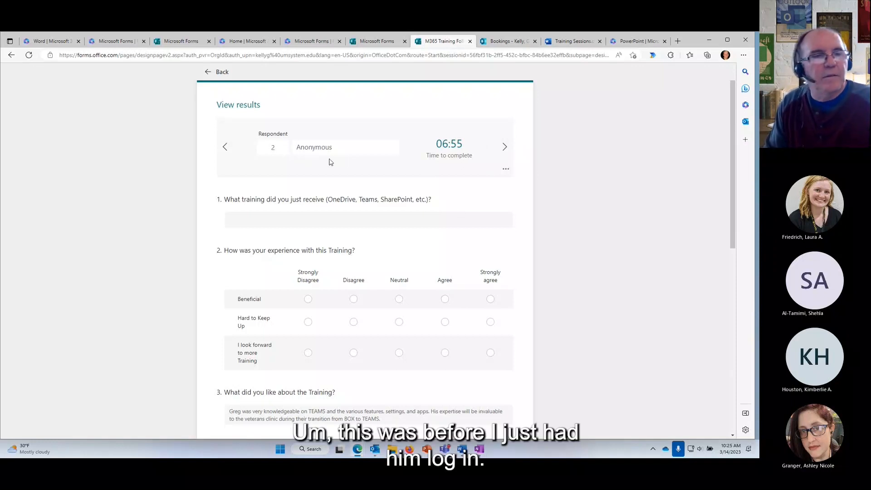
scroll(370, 343, down, 1)
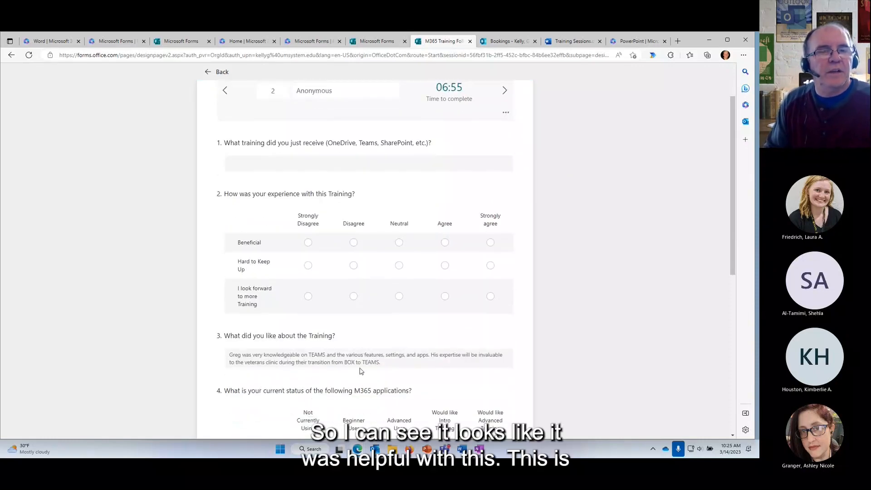
scroll(361, 371, down, 3)
scroll(342, 375, down, 3)
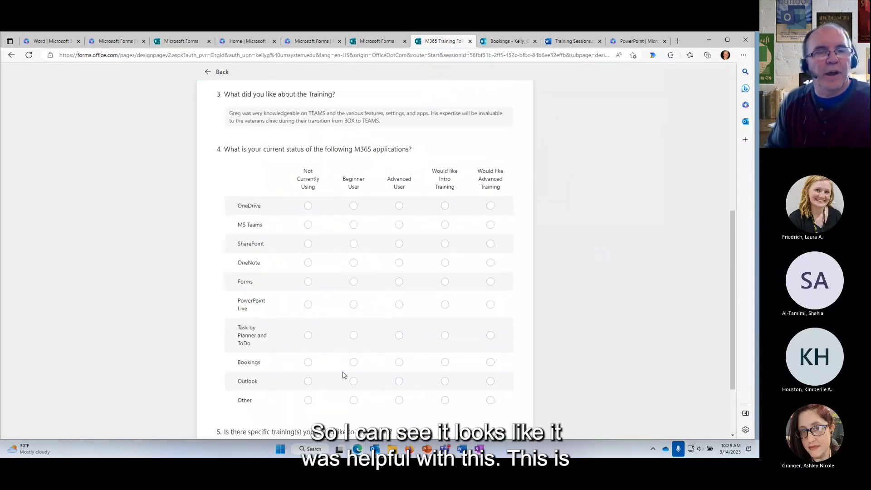
scroll(346, 358, up, 7)
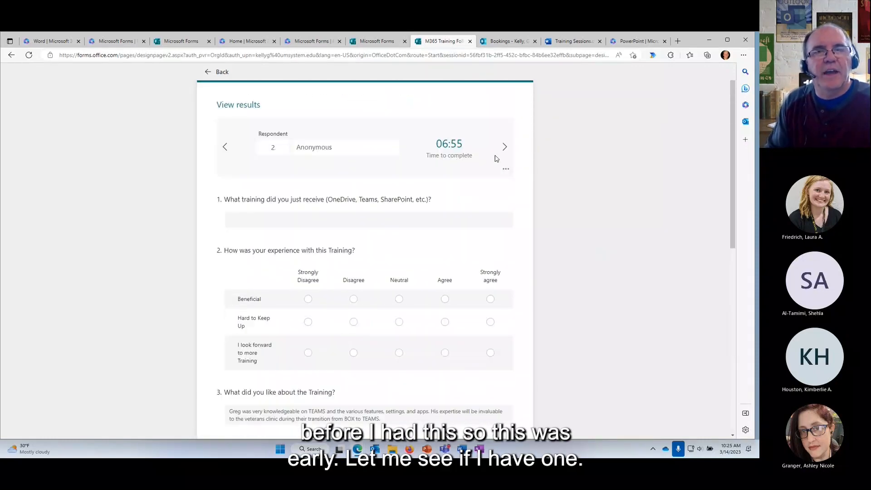
Step through respondents 3 to 6, then return to the response summary.
click(504, 148)
click(505, 147)
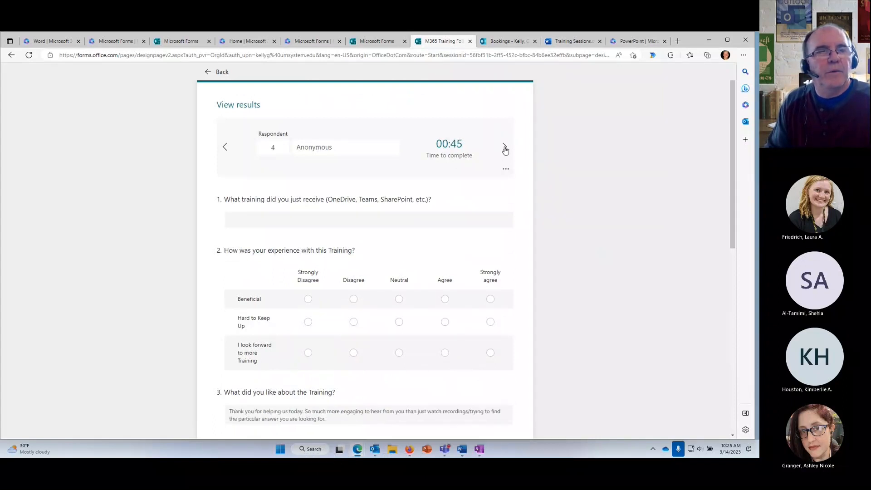
click(504, 148)
click(504, 148)
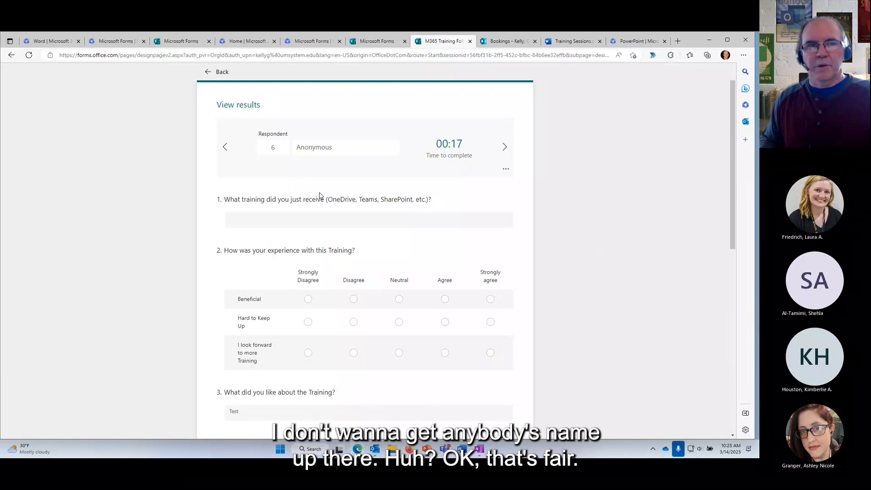
click(222, 72)
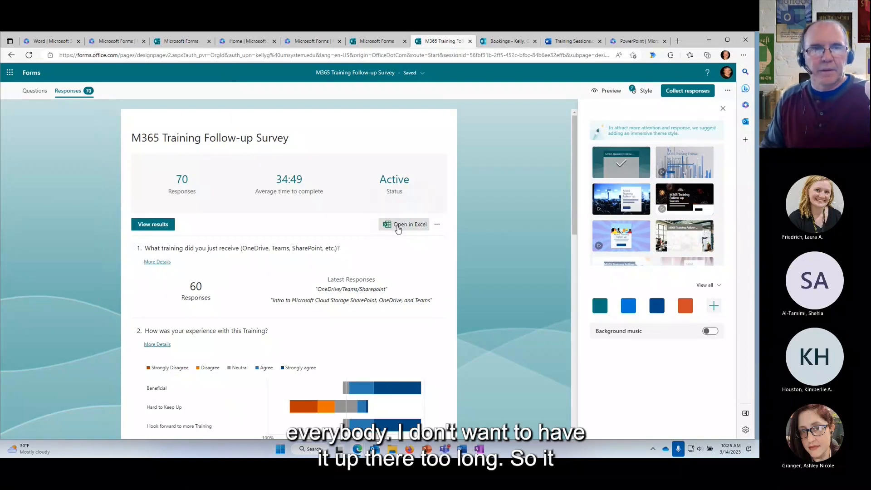
Open the 70 responses as M365 Training Follow-up Survey(1-70) (1).xlsx, review every row, then close Excel.
click(398, 227)
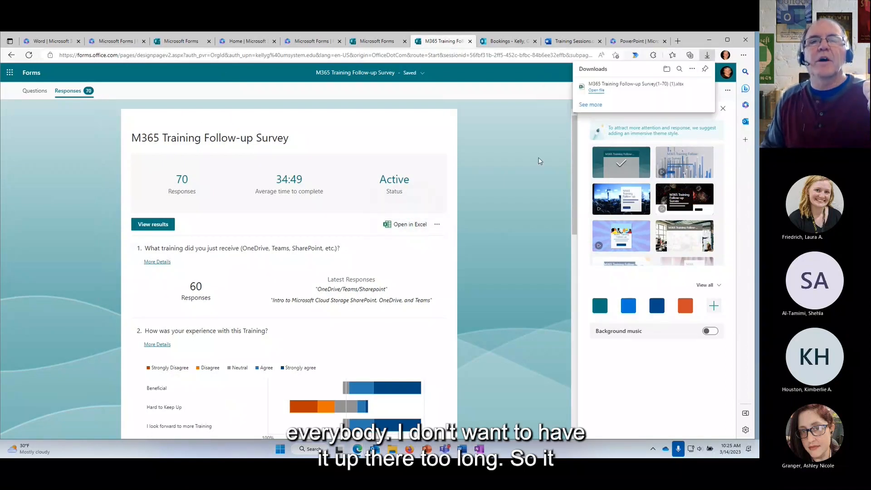
click(597, 90)
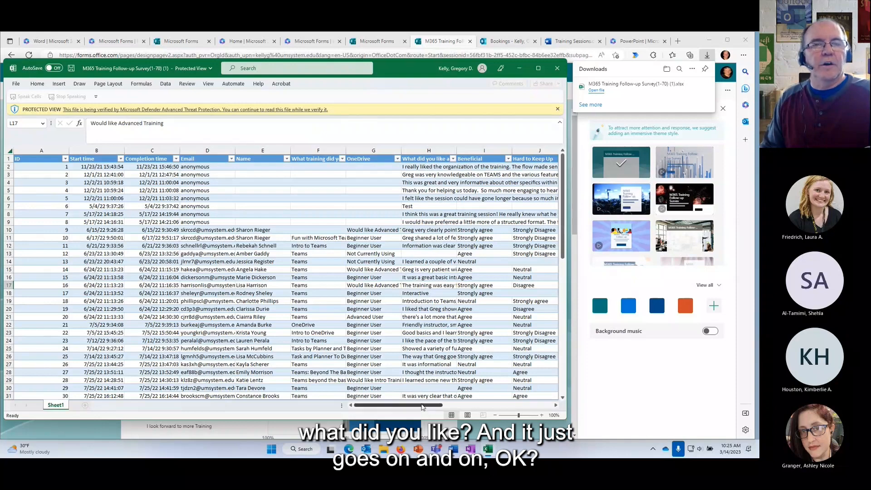
drag(421, 406, 533, 410)
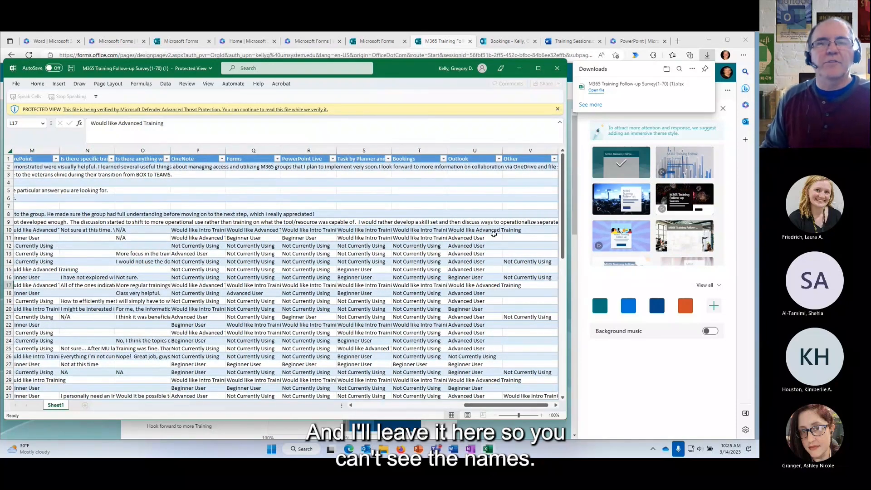
drag(559, 205, 583, 343)
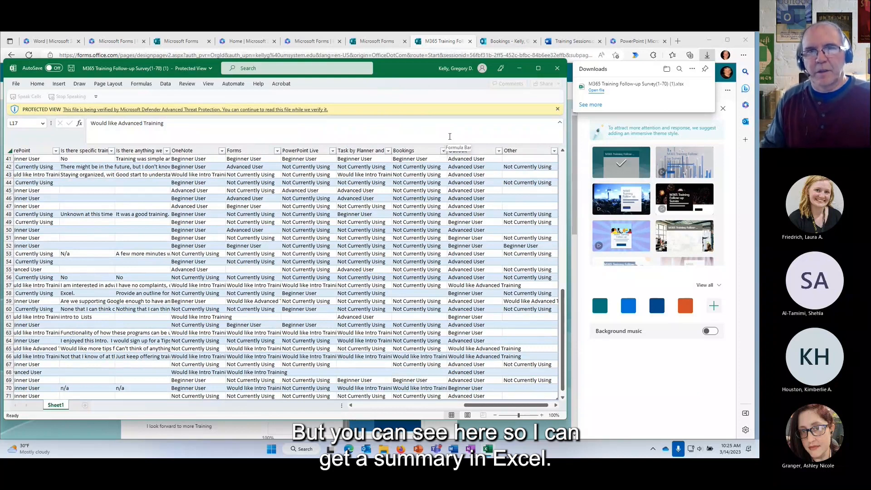
click(558, 69)
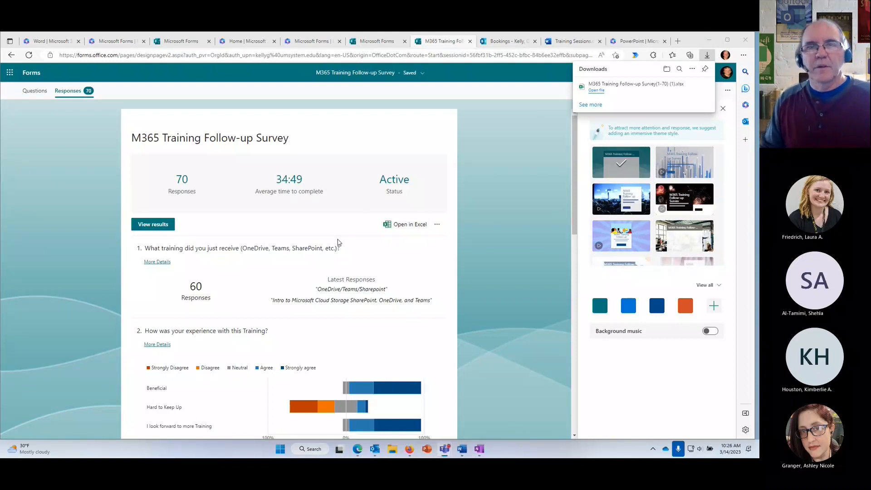
Set the survey to 'Anyone can respond' with a shortened URL, check the Embed code, and close sharing.
click(515, 139)
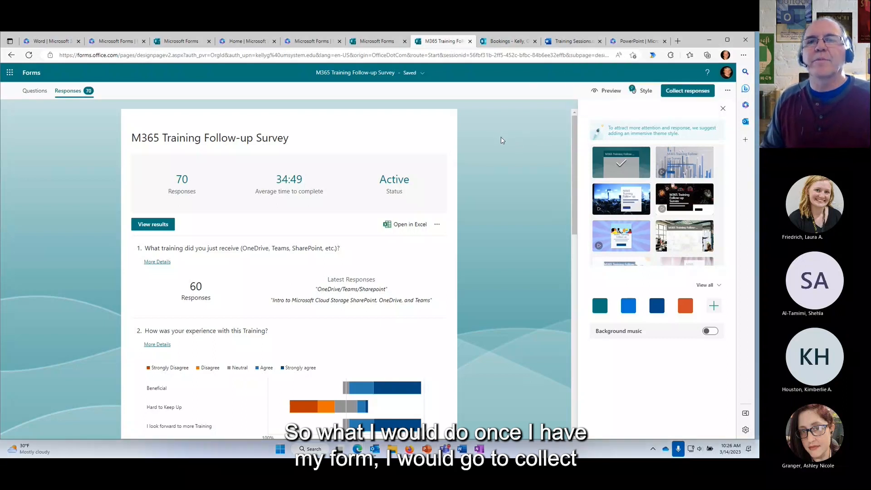
click(688, 90)
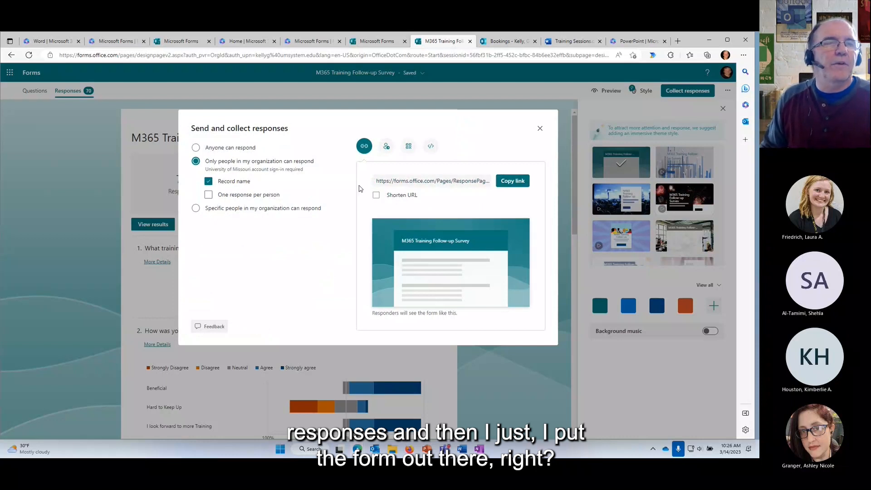
click(227, 149)
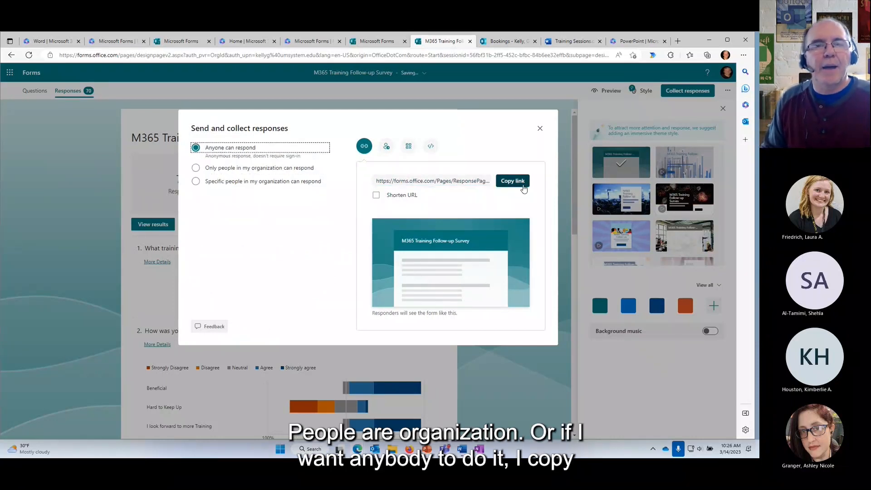
click(376, 195)
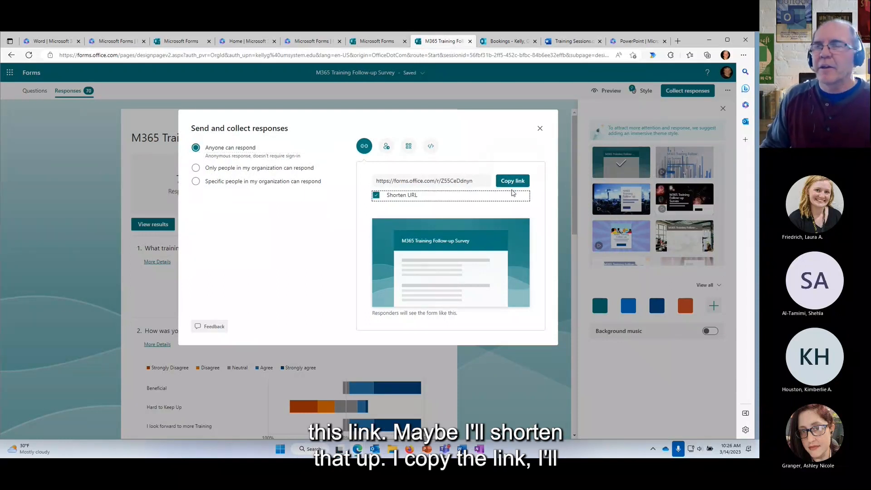
click(431, 146)
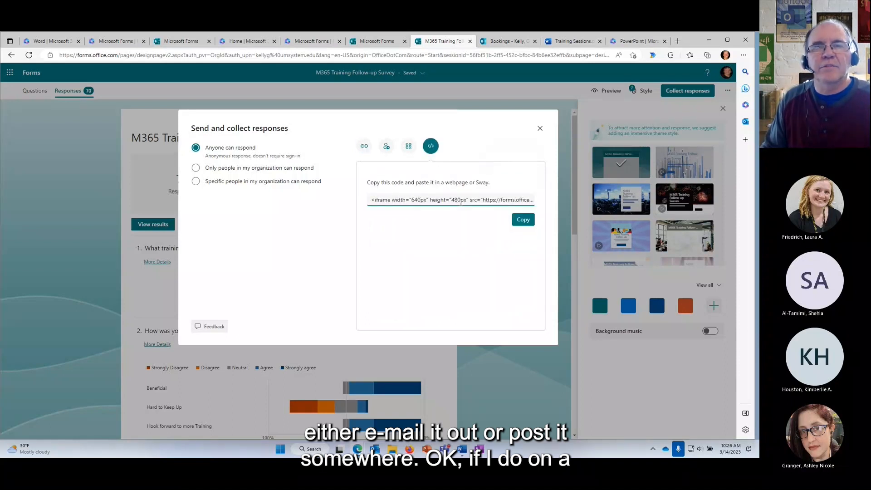
click(540, 128)
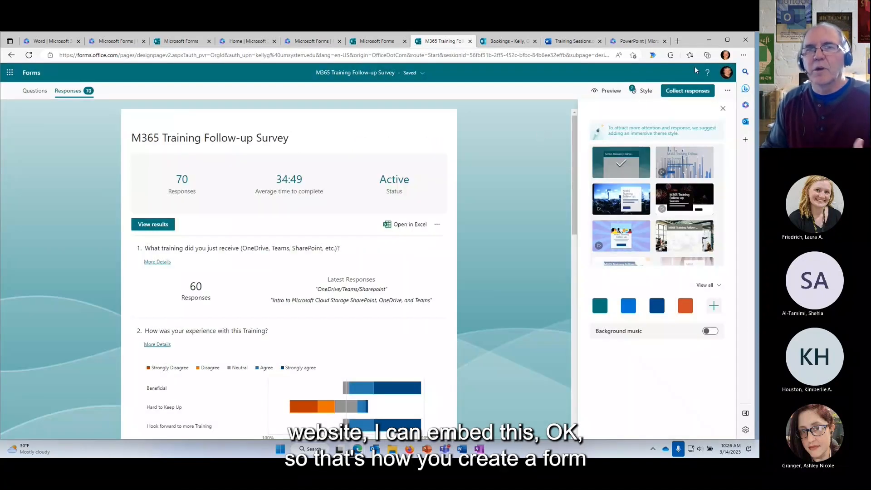
Bring Teams forward and go to the Open Forum - QA channel of MU M365 Training.
click(709, 41)
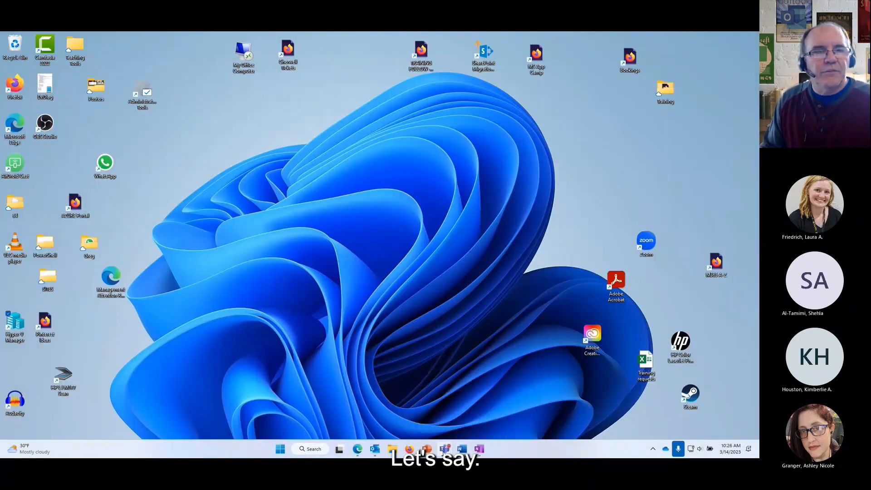
mouse_move(445, 449)
click(396, 383)
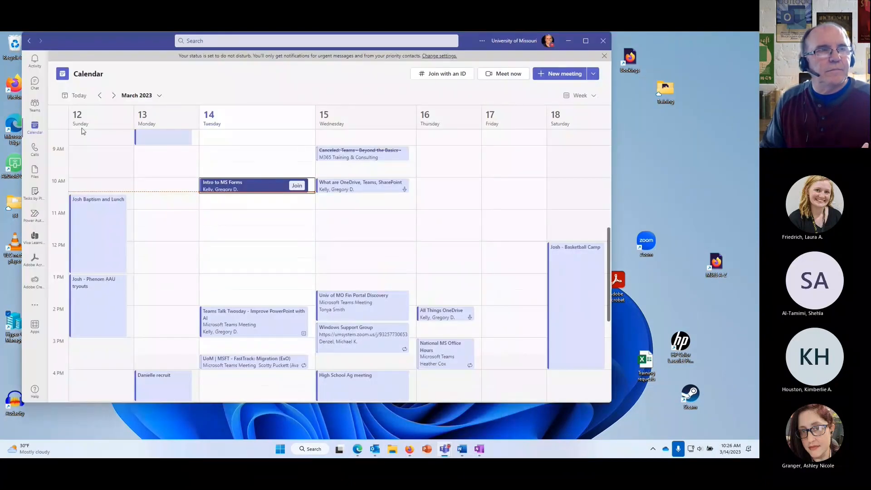
click(36, 105)
drag(107, 42, 142, 53)
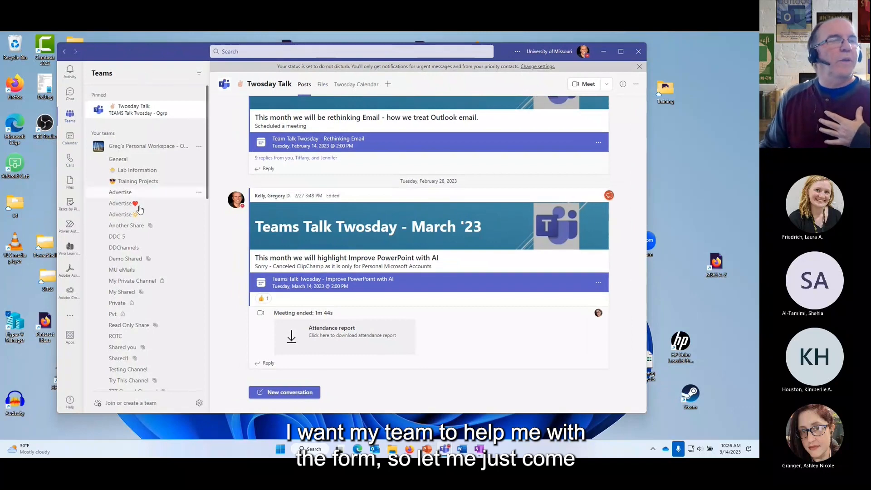
scroll(133, 243, down, 5)
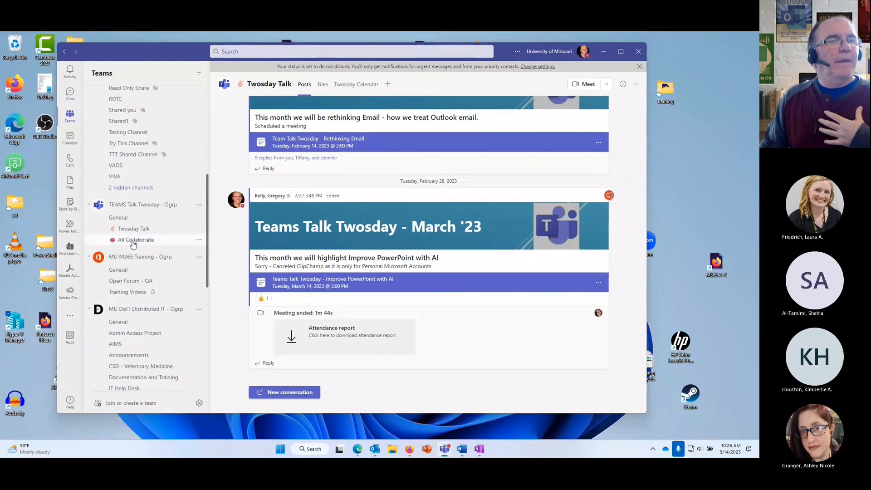
scroll(135, 244, up, 3)
scroll(134, 244, down, 3)
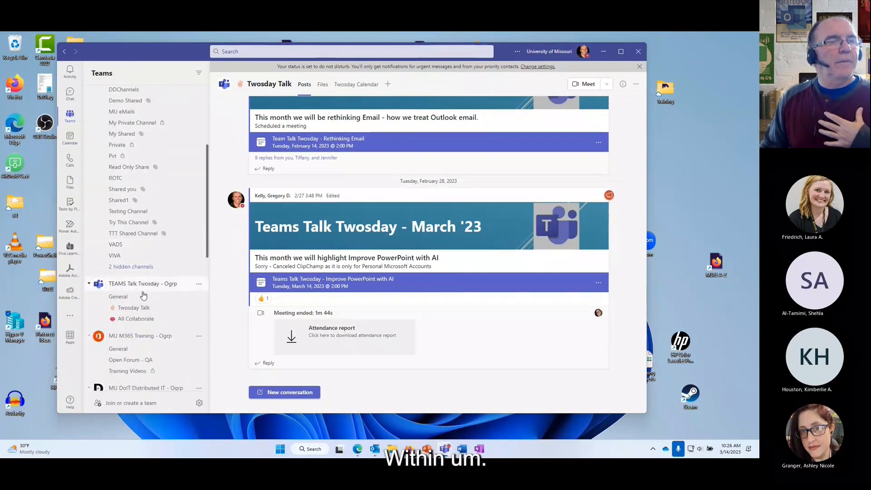
click(130, 349)
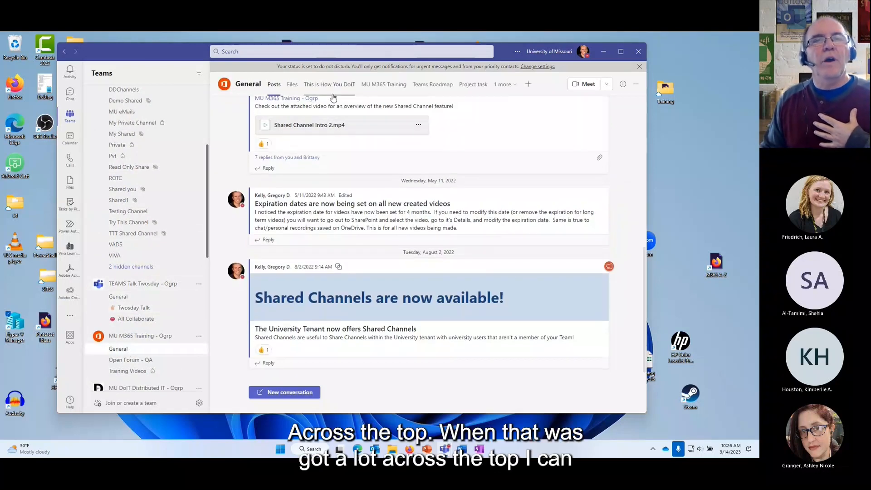
click(138, 359)
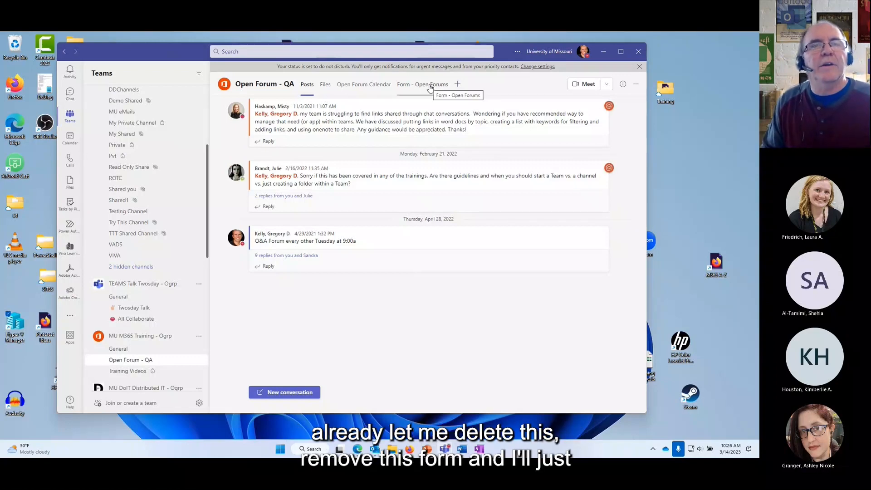
Remove the channel's Form - Open Forums tab.
right_click(449, 86)
click(411, 137)
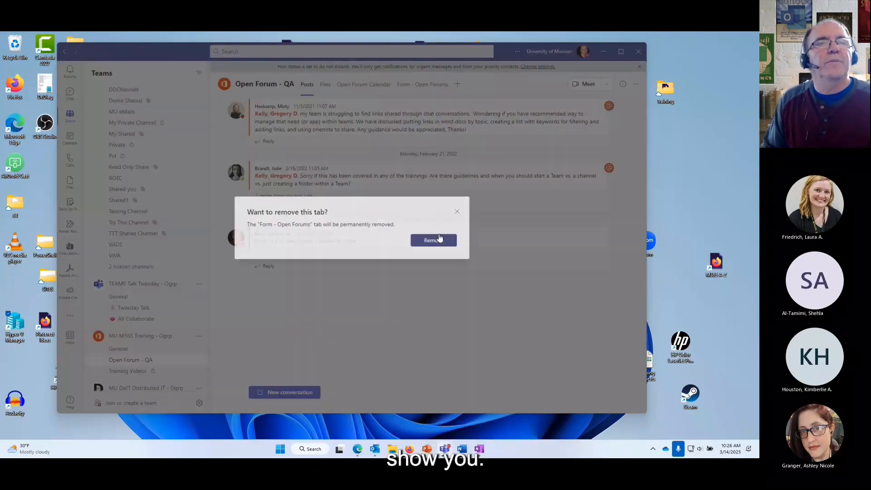
click(439, 237)
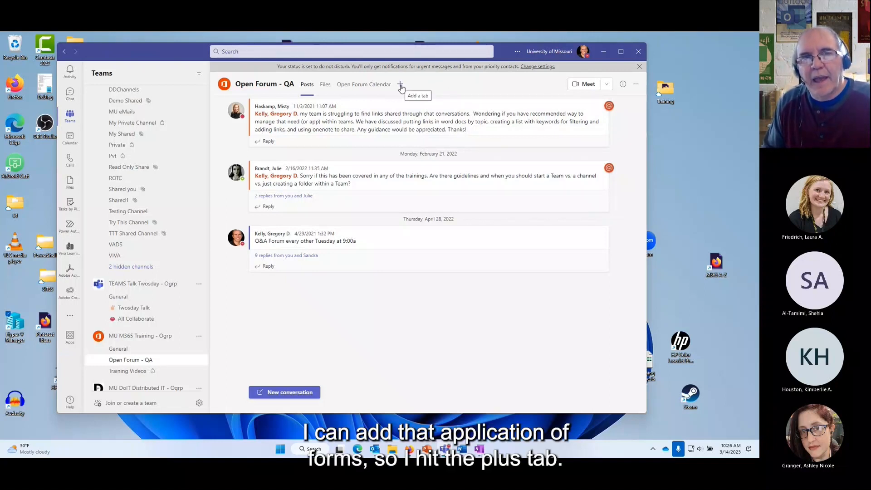
Start a new channel tab using the Forms app, found by searching 'form'.
click(401, 85)
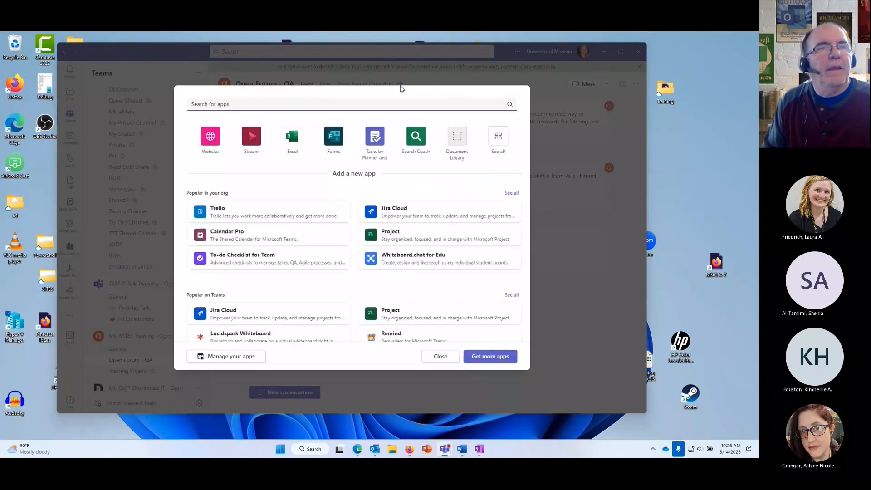
click(261, 99)
text(form)
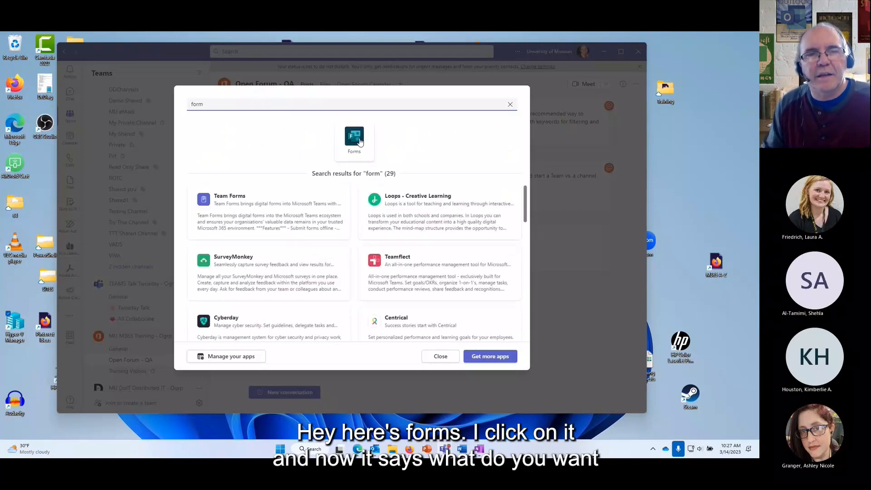
click(354, 136)
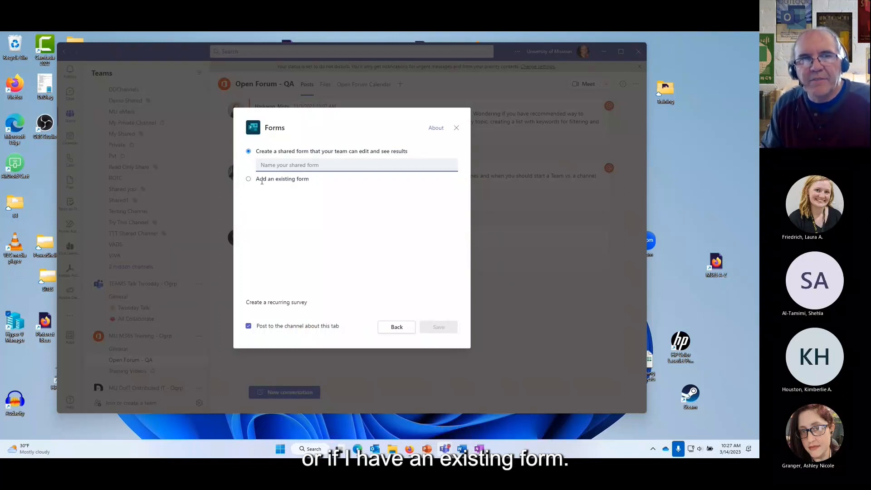
Link the existing M365 Training Follow-up Survey in Show results mode, without posting to the channel, and save.
click(248, 180)
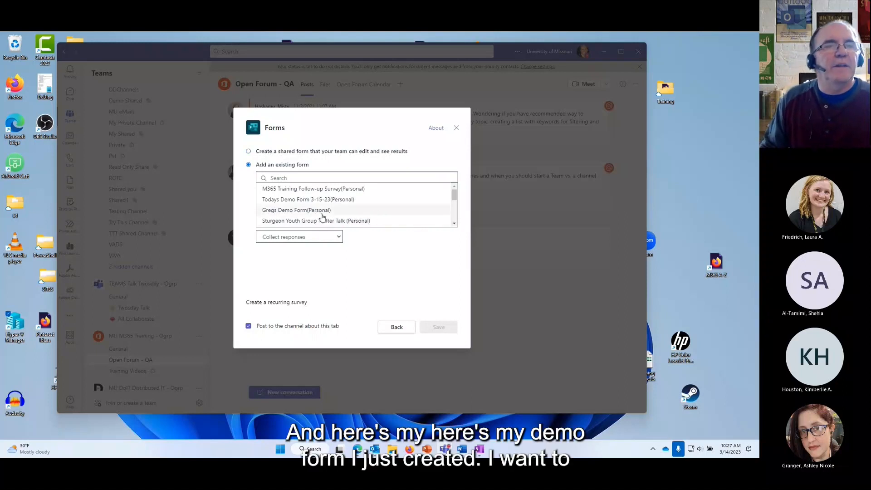
click(354, 199)
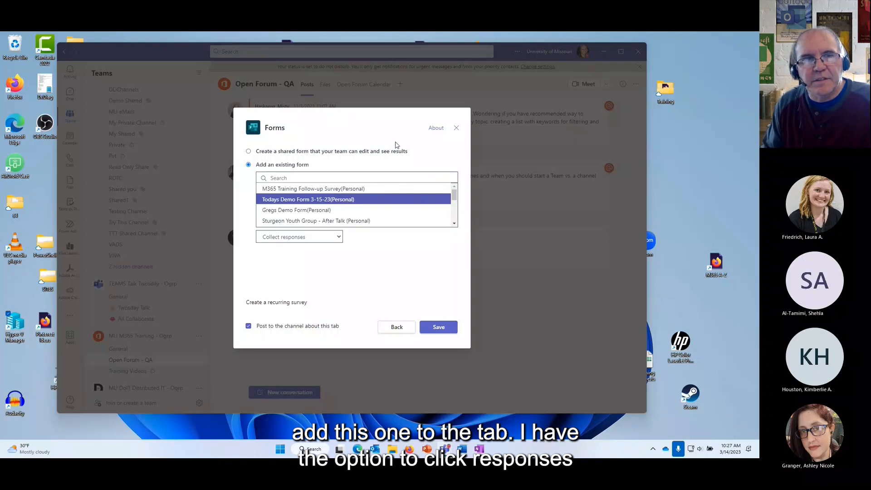
click(339, 239)
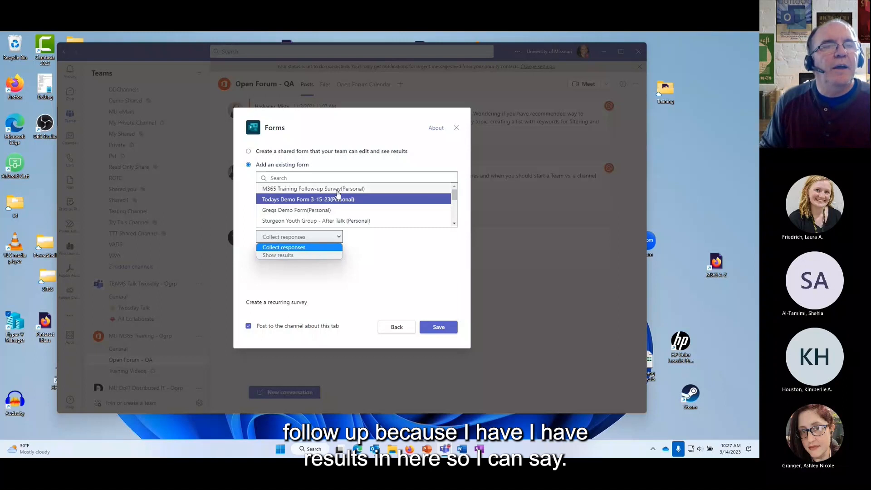
click(300, 190)
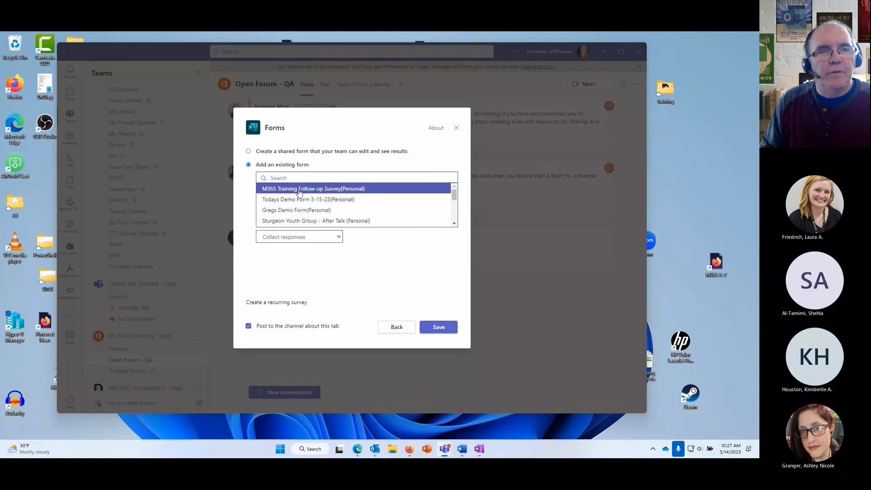
click(340, 239)
click(284, 256)
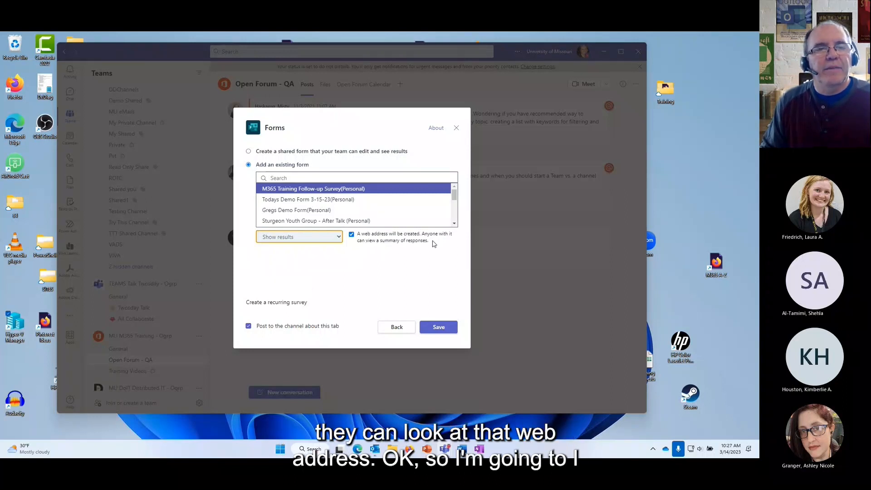
click(248, 328)
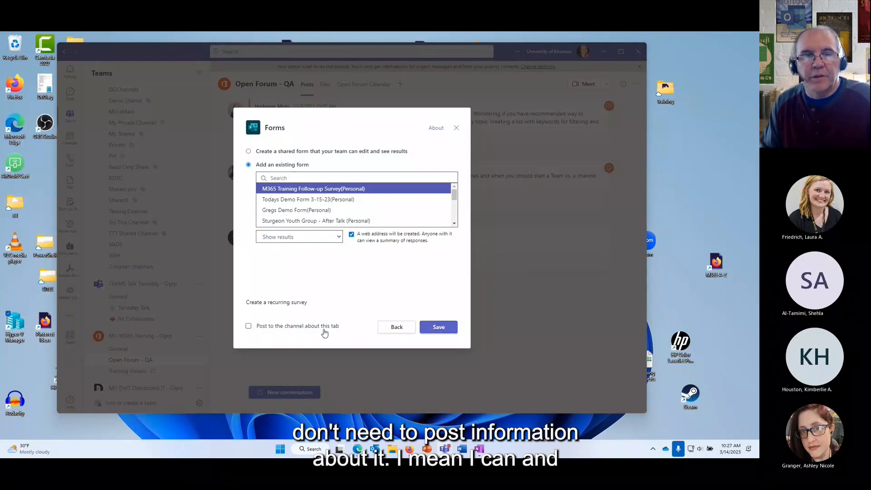
click(448, 329)
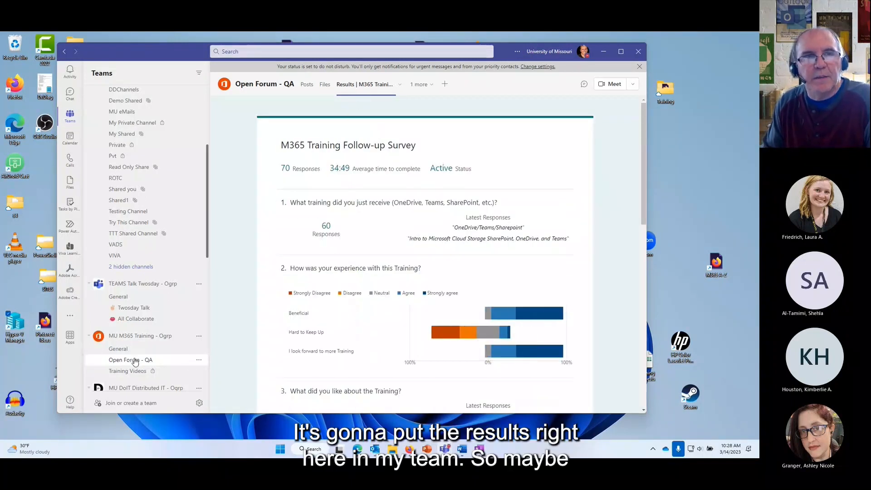
Look over the channel's Posts and Results tabs, then show Files with CVMIT and OpenForum Questions.xlsx.
click(307, 85)
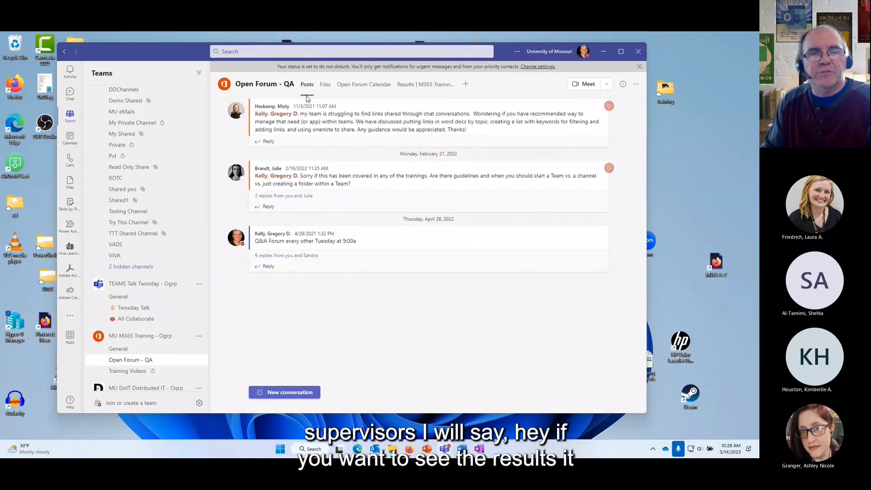
click(439, 86)
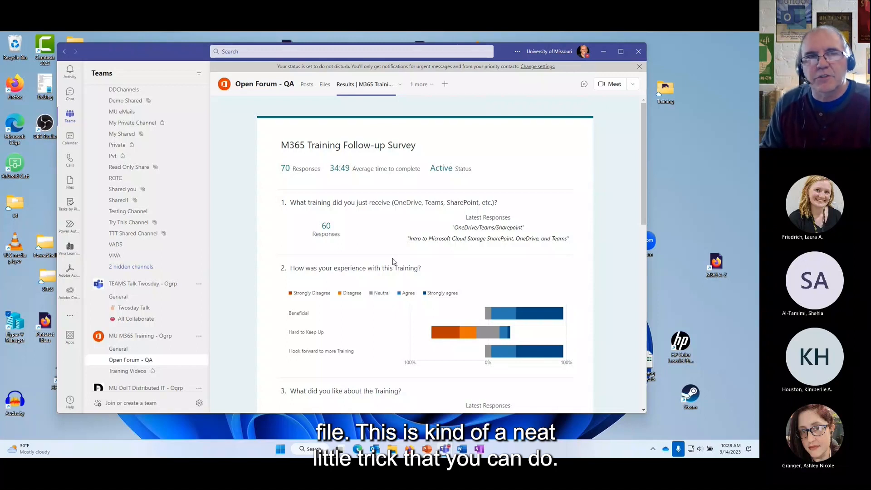
click(326, 87)
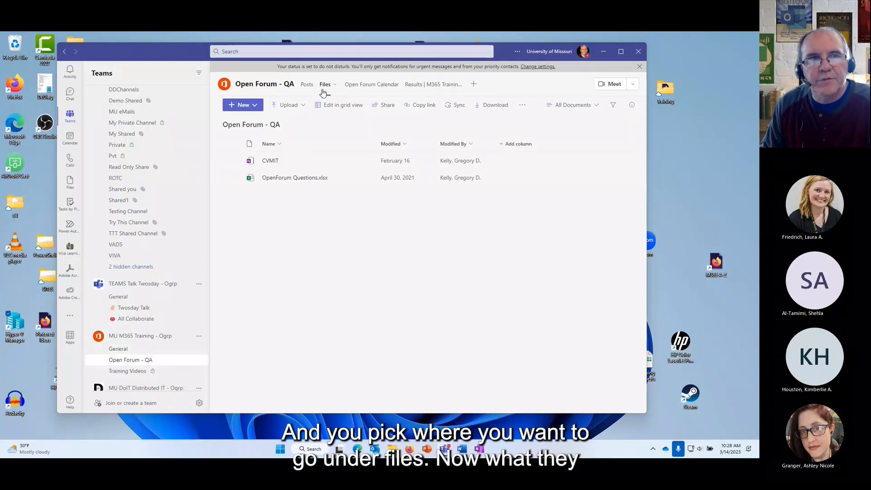
Create a new Forms for Excel workbook named 'Gregs Demo' in the channel's files.
click(256, 108)
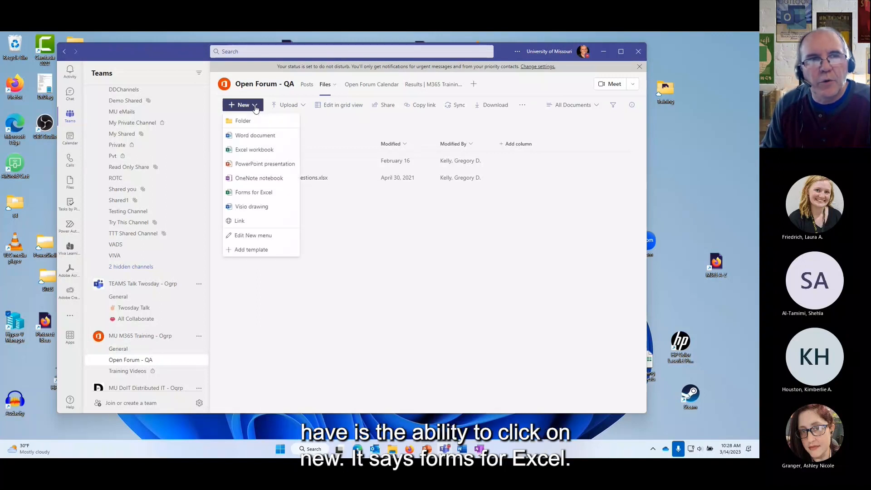
click(265, 194)
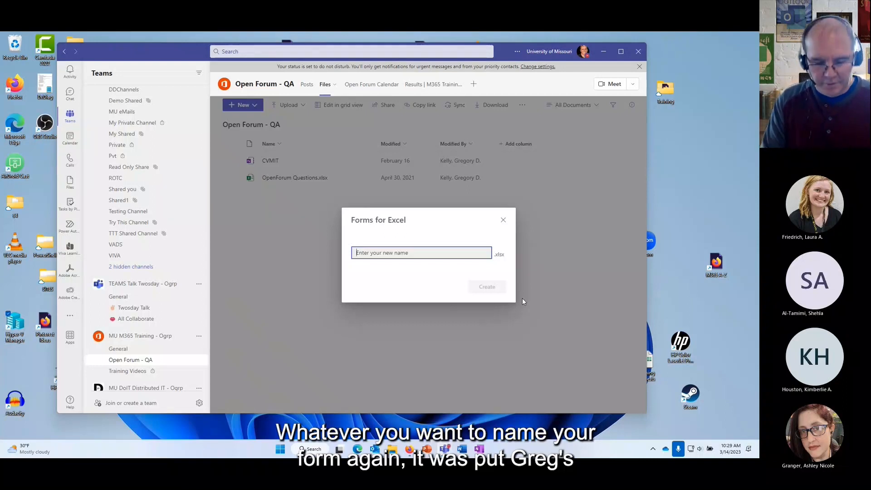
text(G)
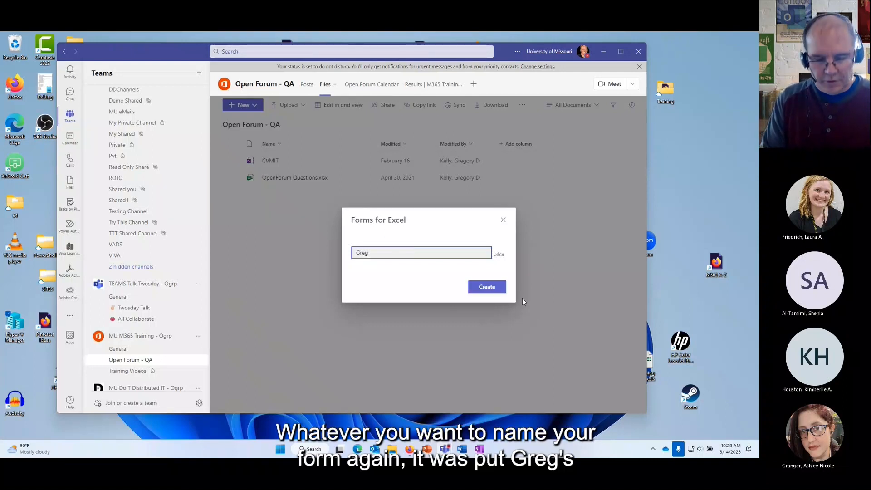
text(regs)
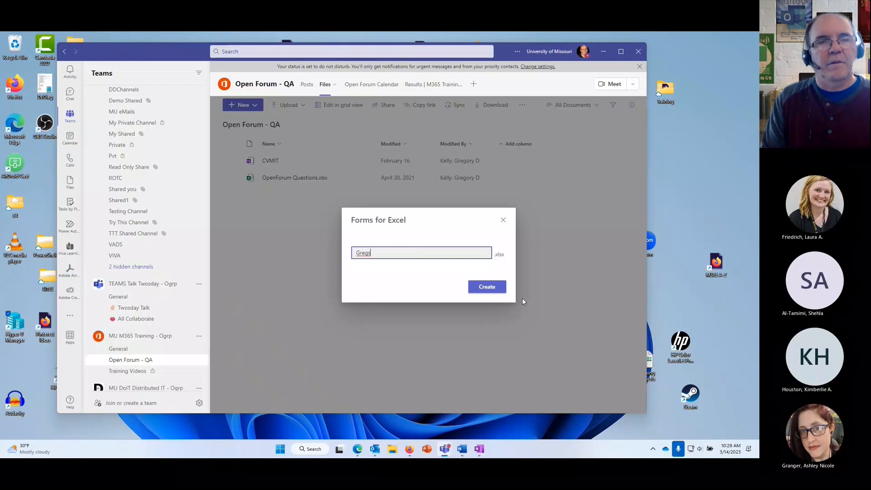
text( Demo)
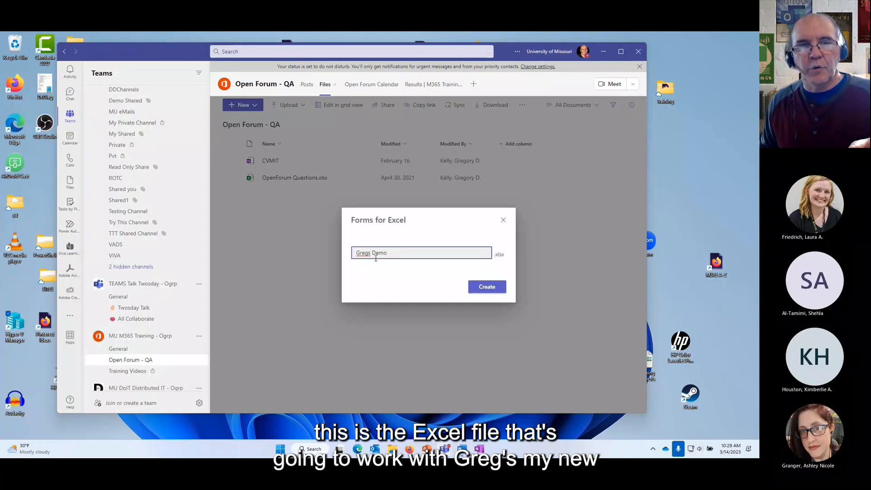
click(488, 288)
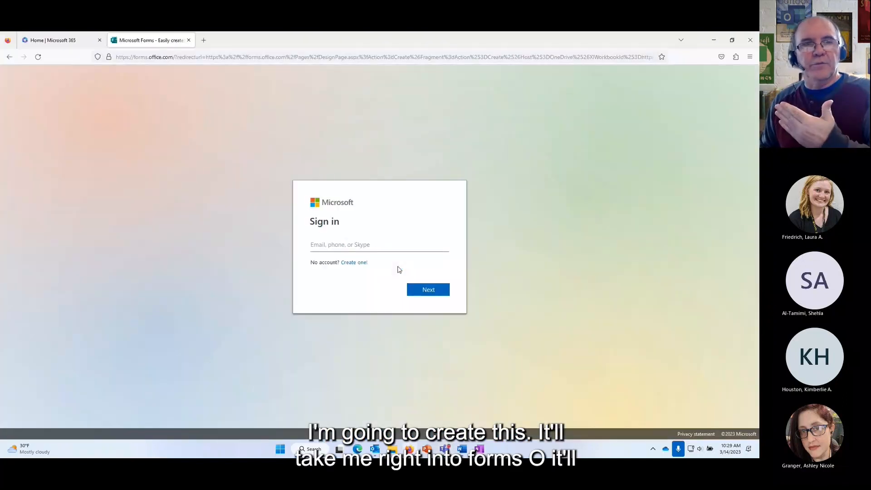
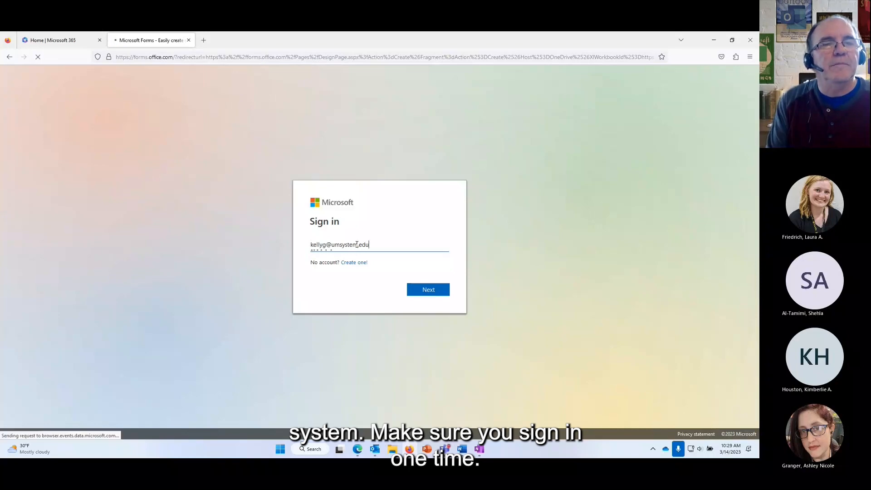
Sign in with the account e-mail and password, approving via the Authenticator app.
key(Return)
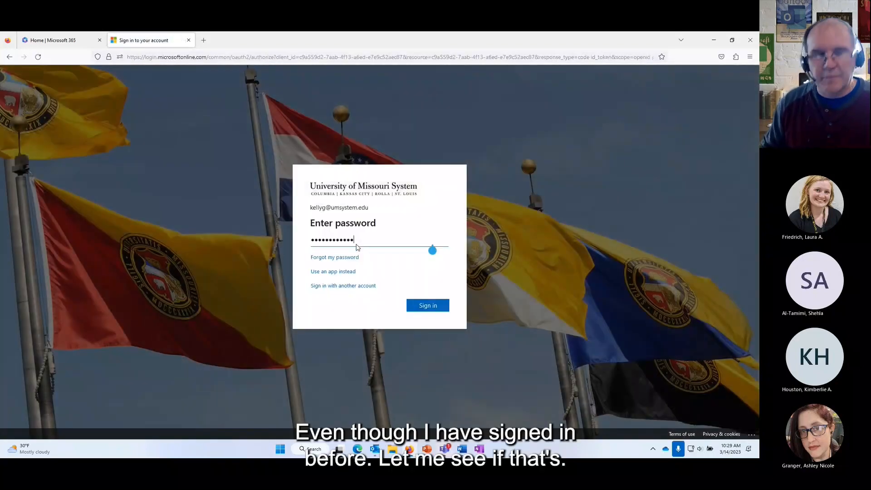
click(429, 305)
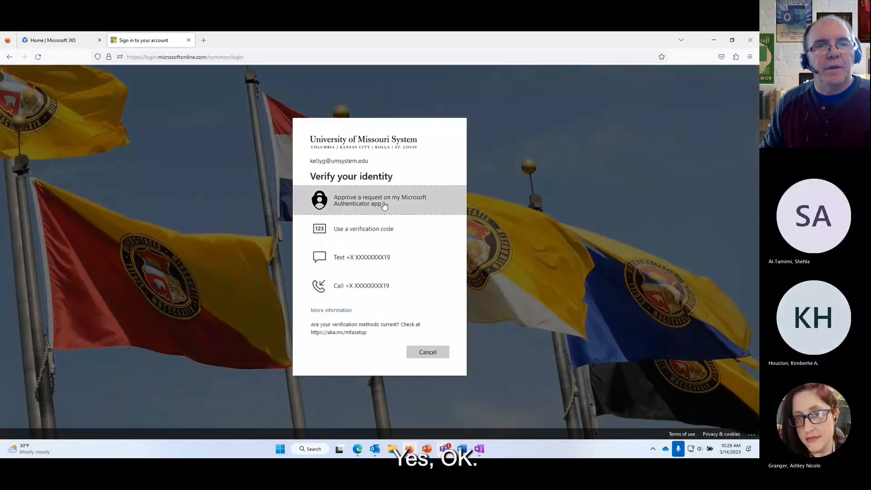
click(383, 204)
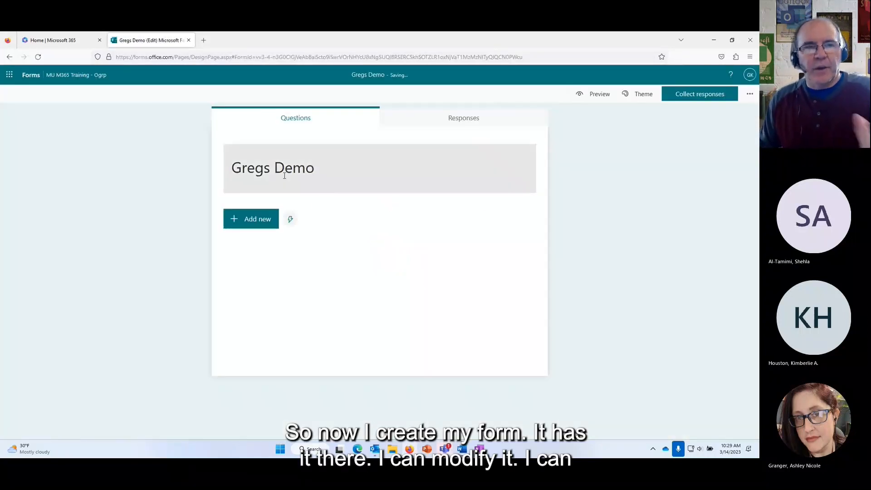
Add the suggested question 'What is your favorite food?' to the Gregs Demo form.
click(259, 220)
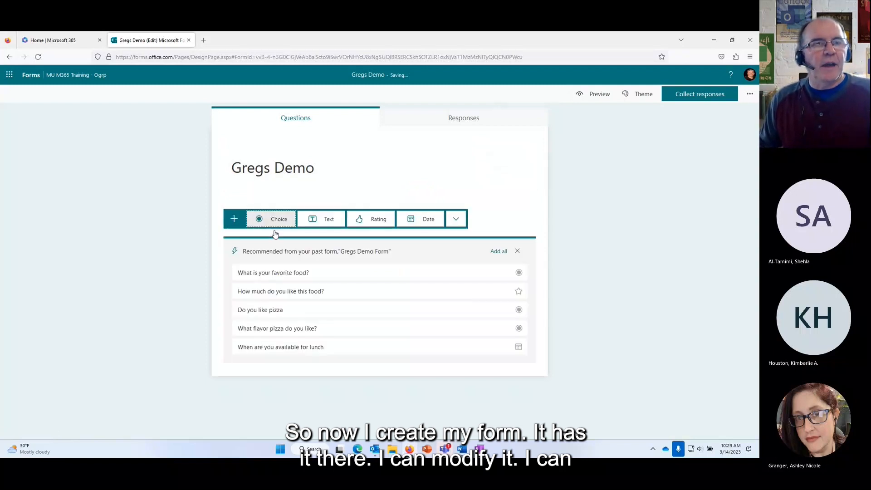
click(304, 272)
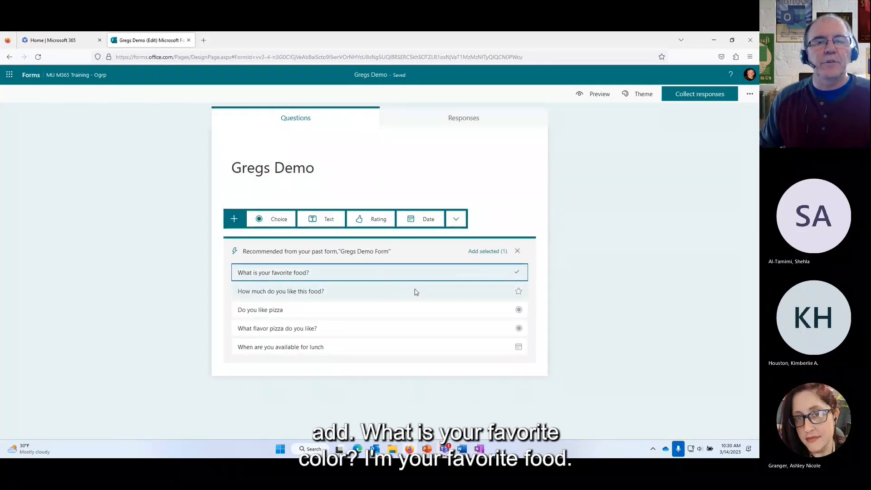
click(395, 274)
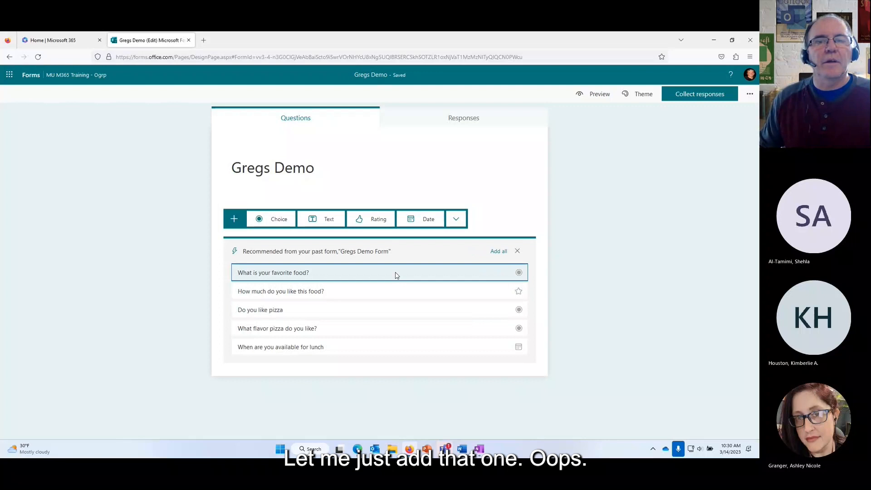
click(435, 275)
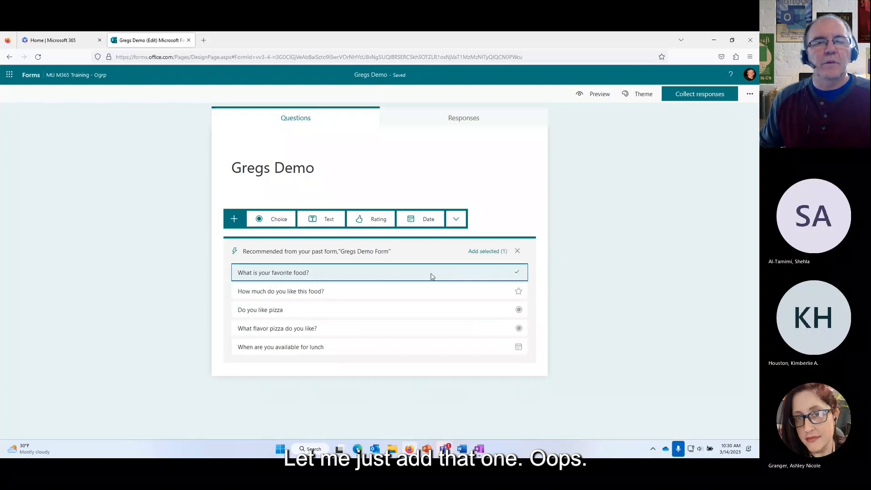
click(484, 252)
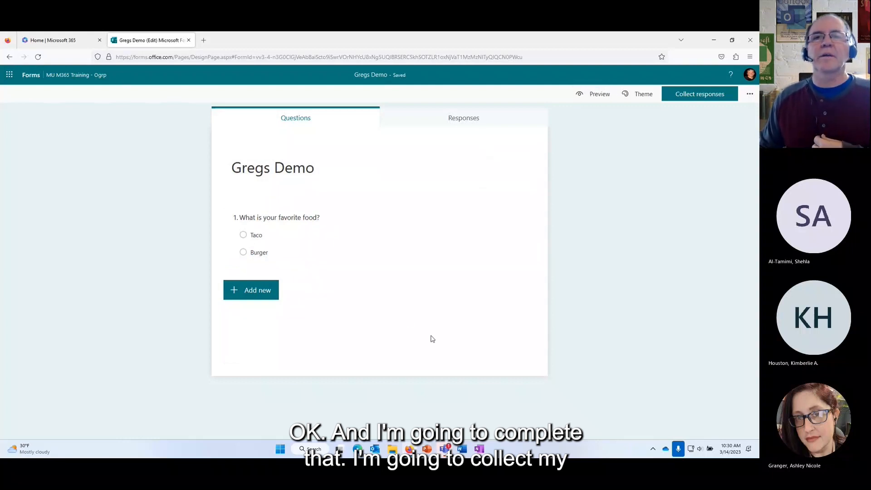
Preview the form, submit 'Taco' as the answer, and bring Teams back to the front.
click(687, 99)
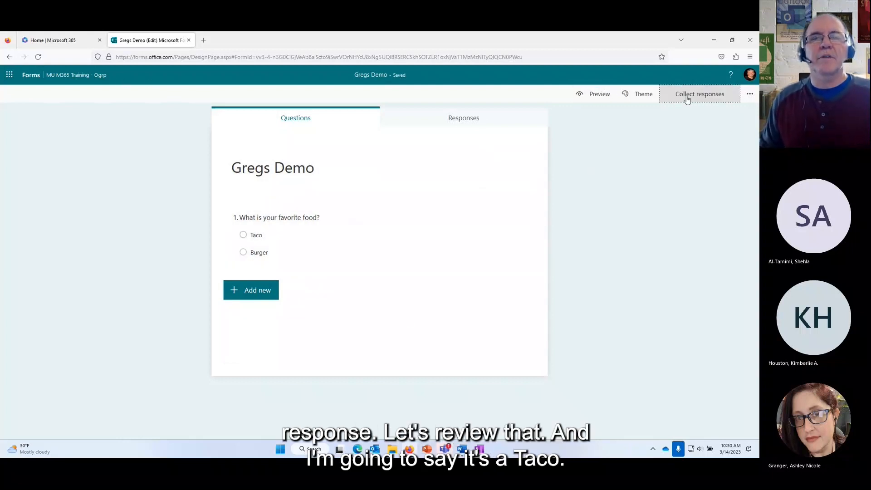
click(590, 94)
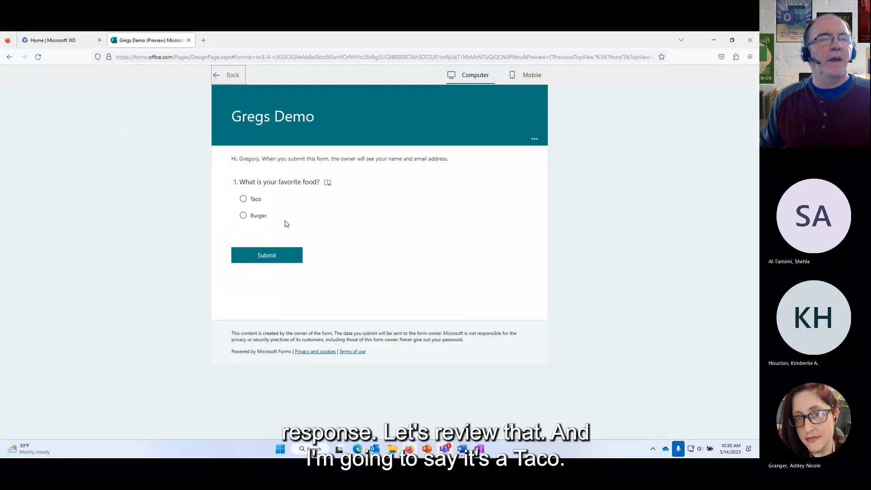
click(244, 199)
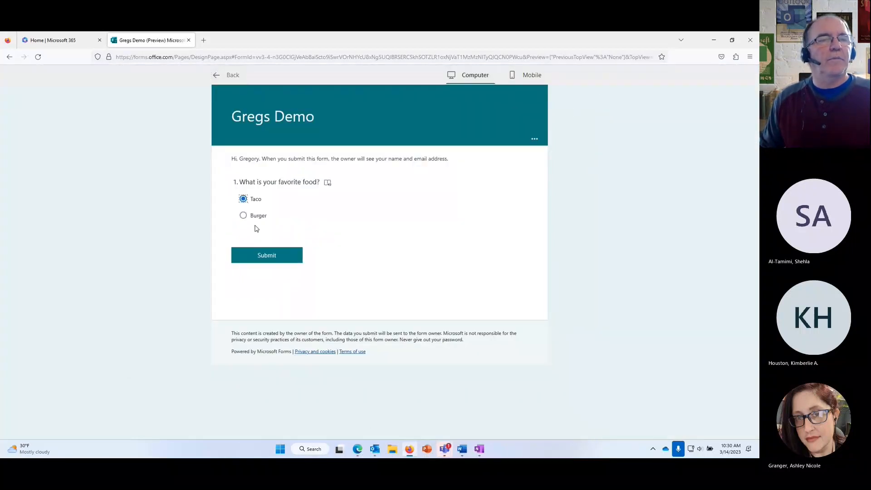
click(268, 260)
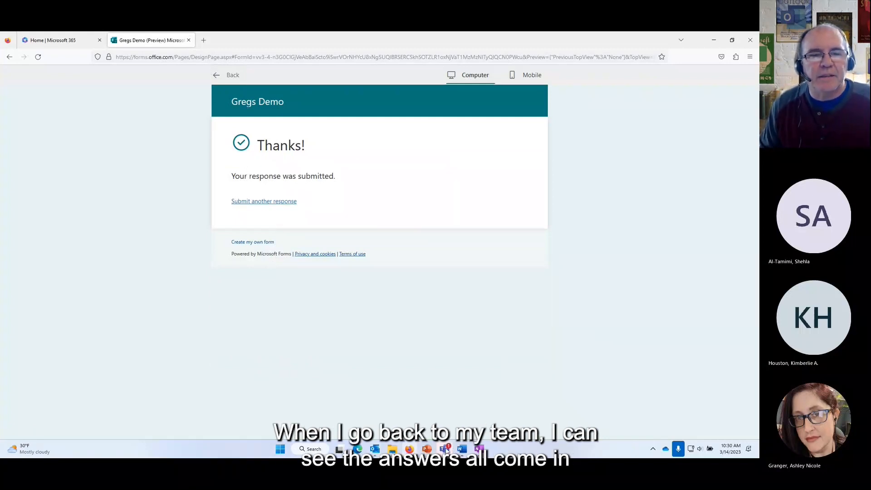
mouse_move(444, 449)
click(399, 374)
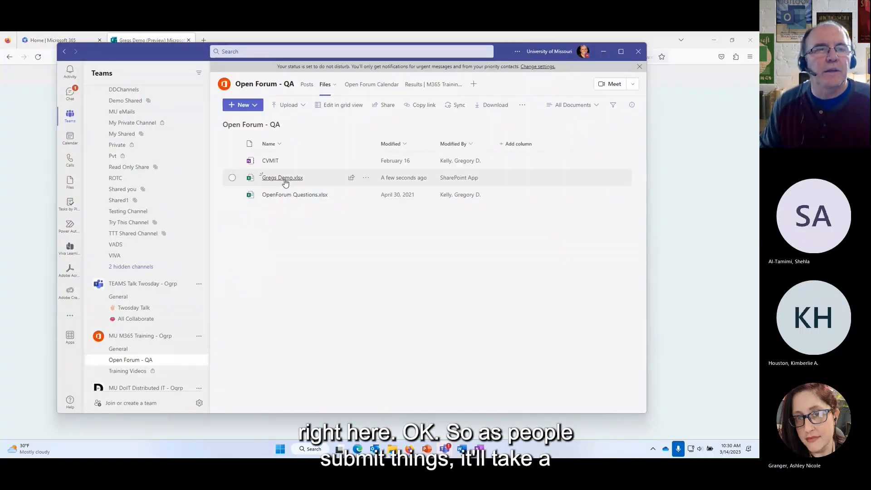
Check the Taco row in Gregs Demo.xlsx, close the workbook, and minimize Teams.
click(284, 179)
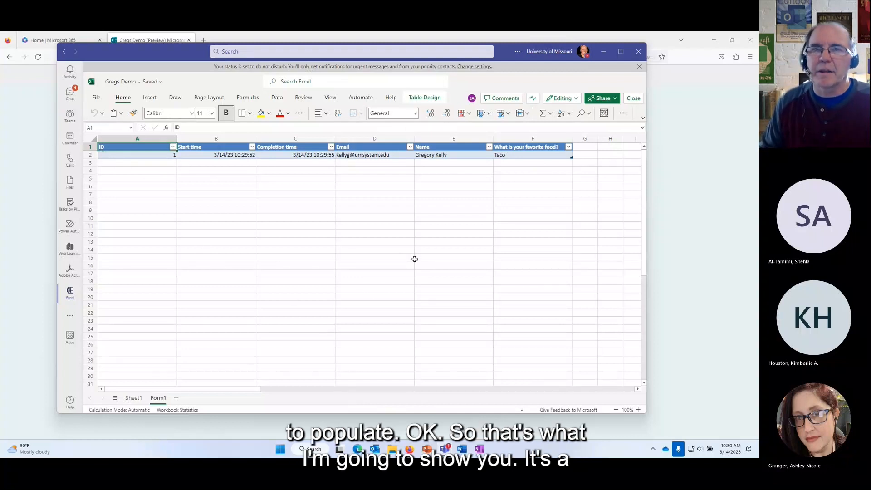
click(633, 98)
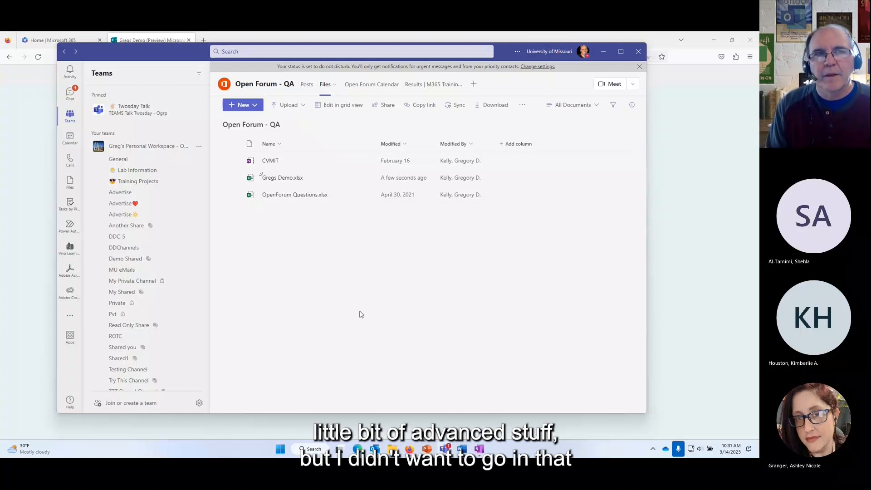
click(603, 51)
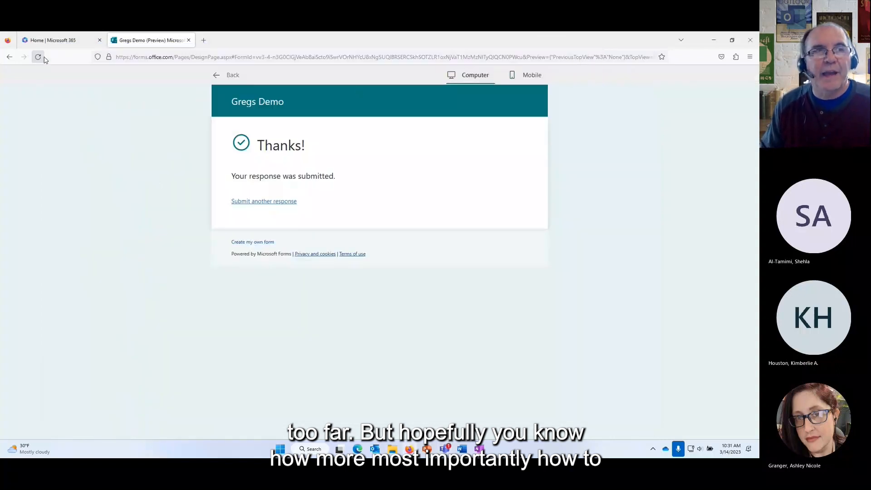